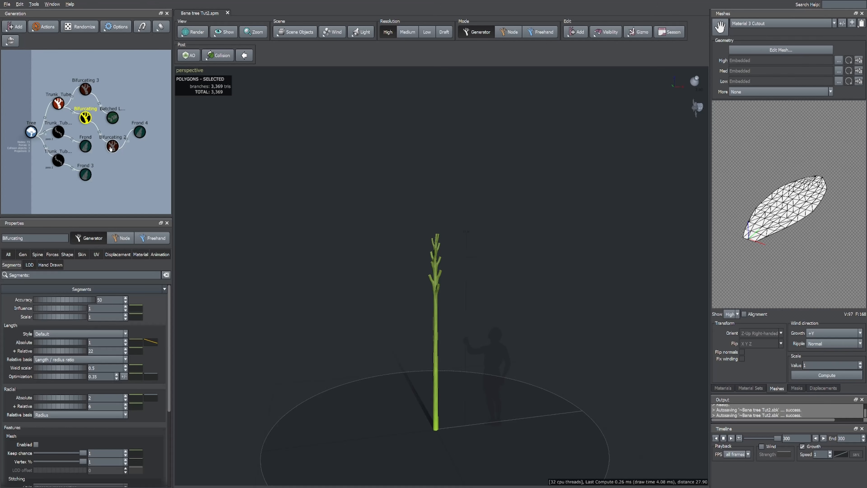
Unhide the Bifurcating 2, Frond 4, Bifurcating 3 and Batched Leaf generators of the banana tree.
double_click(113, 146)
double_click(139, 132)
double_click(86, 90)
double_click(112, 118)
left_click_drag(256, 207, 398, 326)
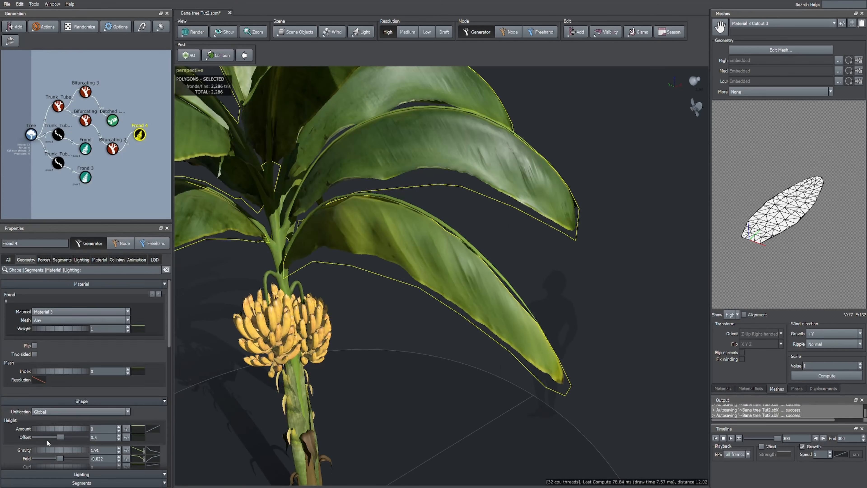
Slightly lower the fold of the Frond 4 generator's leaves.
scroll(47, 439, "down", 1)
mouse_move(59, 432)
left_mouse_down()
mouse_move(6, 427)
mouse_move(57, 432)
left_mouse_up()
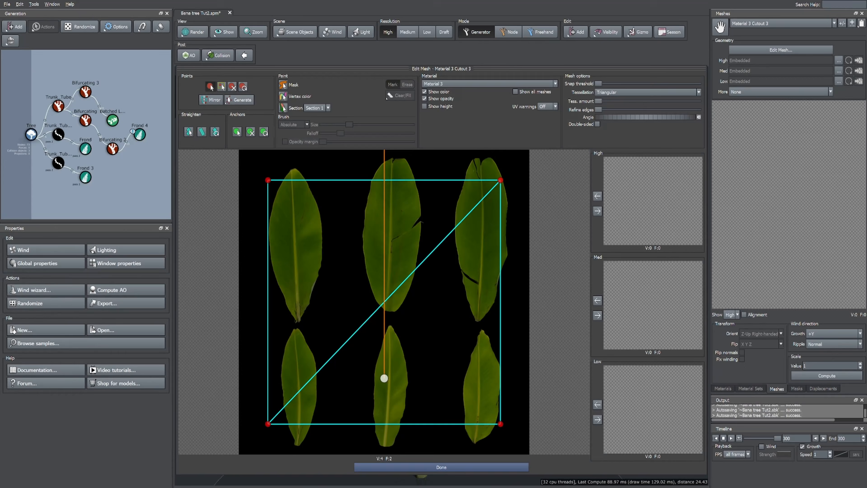
Fit the straightener line of the Material 3 Cutout 3 mesh to the lower middle leaf, from base to tip.
left_click(189, 132)
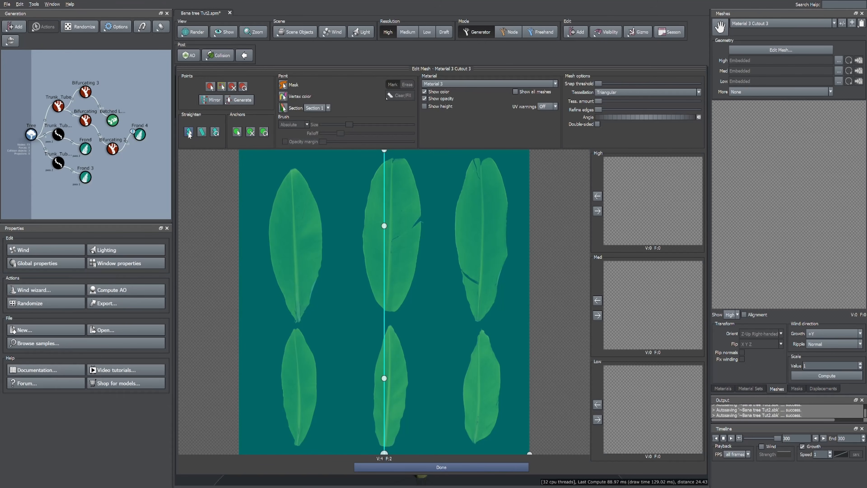
mouse_move(384, 453)
left_mouse_down()
mouse_move(412, 432)
mouse_move(467, 425)
mouse_move(384, 445)
left_mouse_up()
scroll(451, 374, "up", 3)
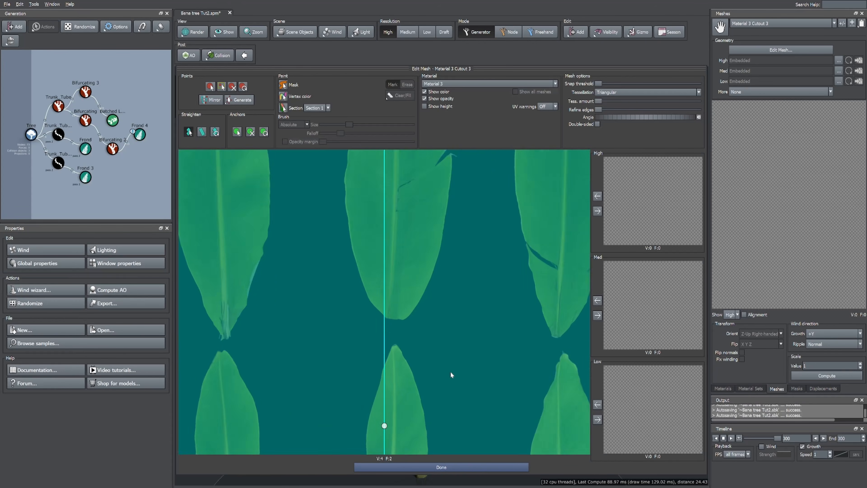
scroll(451, 373, "down", 4)
left_click_drag(384, 165, 389, 321)
scroll(395, 355, "up", 6)
middle_click_drag(393, 424, 379, 218)
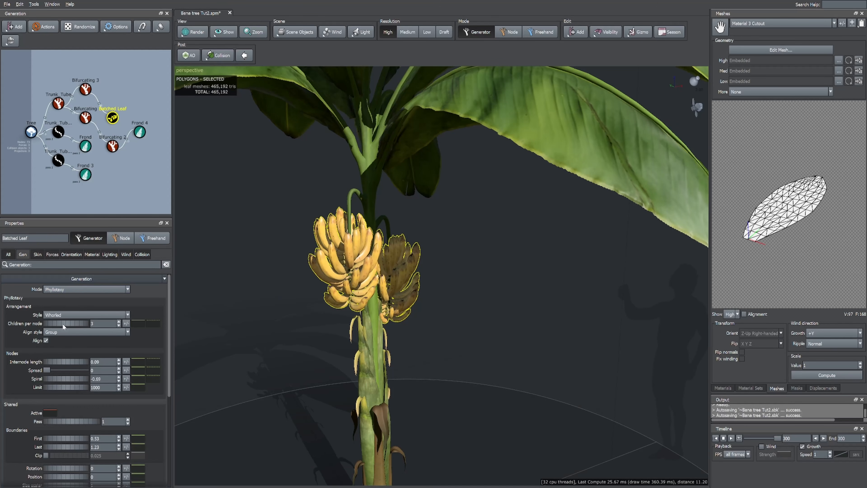
Select the large leaf fronds and enable wind for the banana tree.
mouse_move(436, 391)
middle_mouse_down()
mouse_move(401, 322)
mouse_move(441, 398)
middle_mouse_up()
scroll(426, 342, "down", 5)
left_click(377, 318)
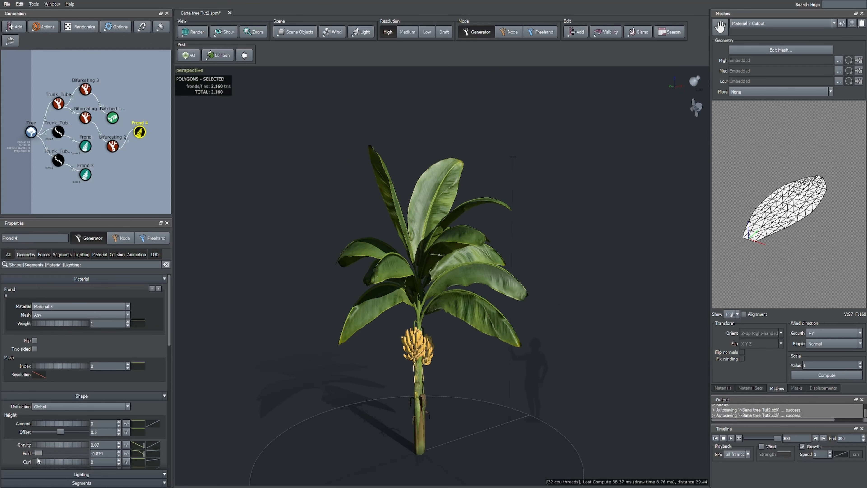
left_click(696, 107)
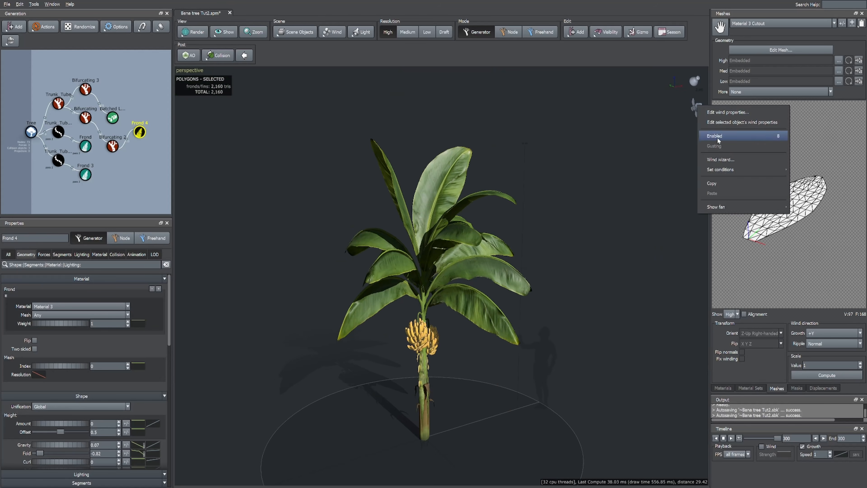
left_click(717, 137)
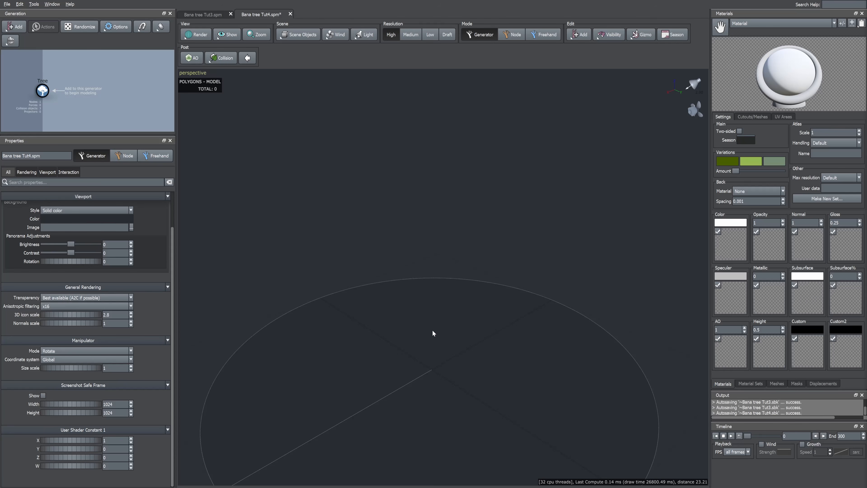
Add a Trunk generator to the empty tree.
right_click(429, 354)
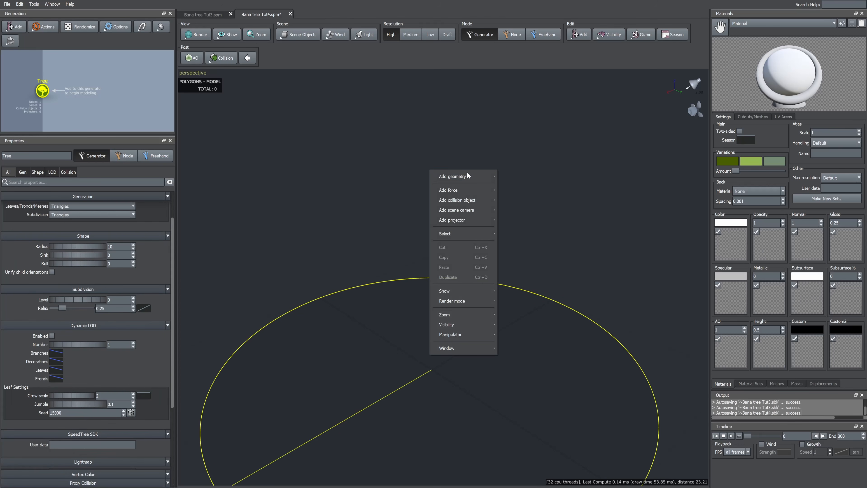
mouse_move(468, 176)
left_click(508, 175)
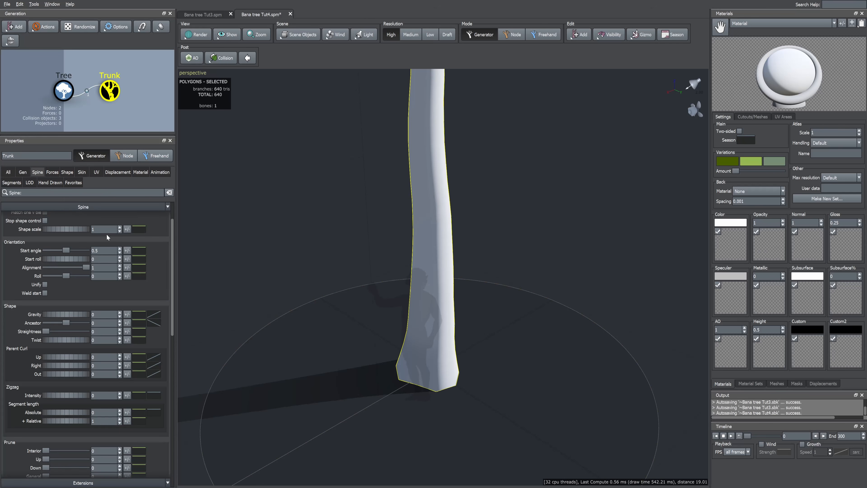
Set the absolute spine length of the trunk to 10.
scroll(172, 254, "up", 2)
left_click(103, 226)
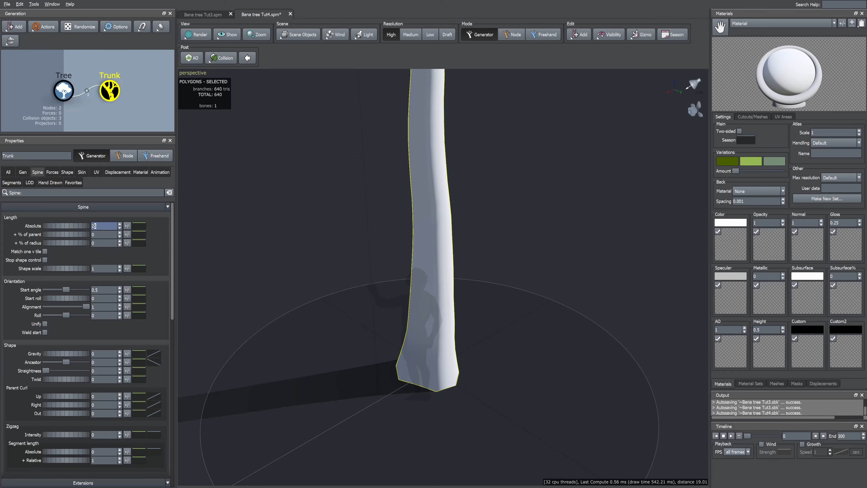
type("10")
key("Return")
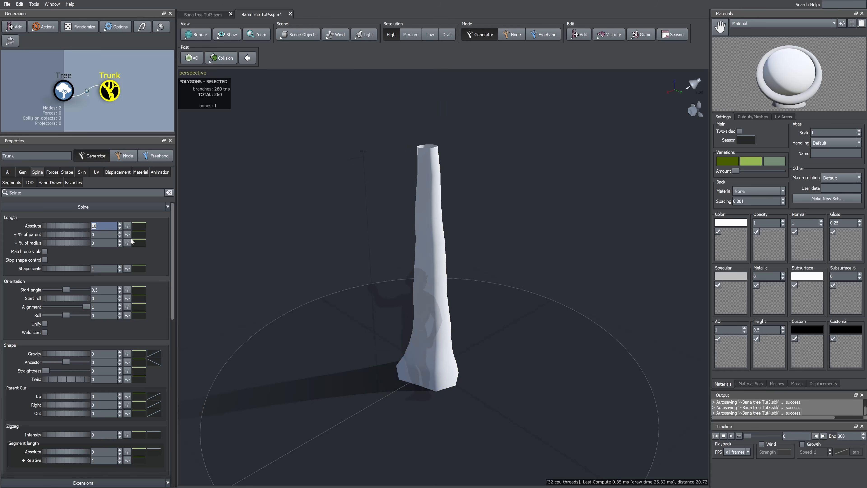
Set the absolute skin radius of the trunk to 0.6.
left_click(81, 172)
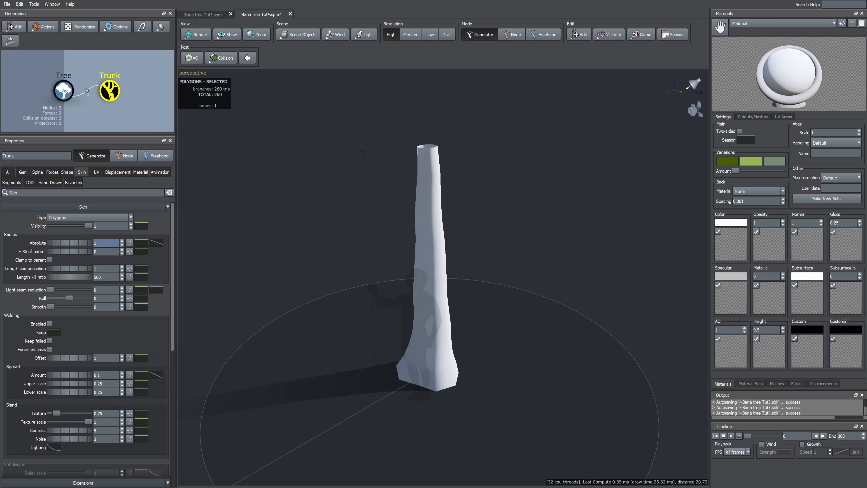
type(".65")
key("Return")
type(".6")
key("Return")
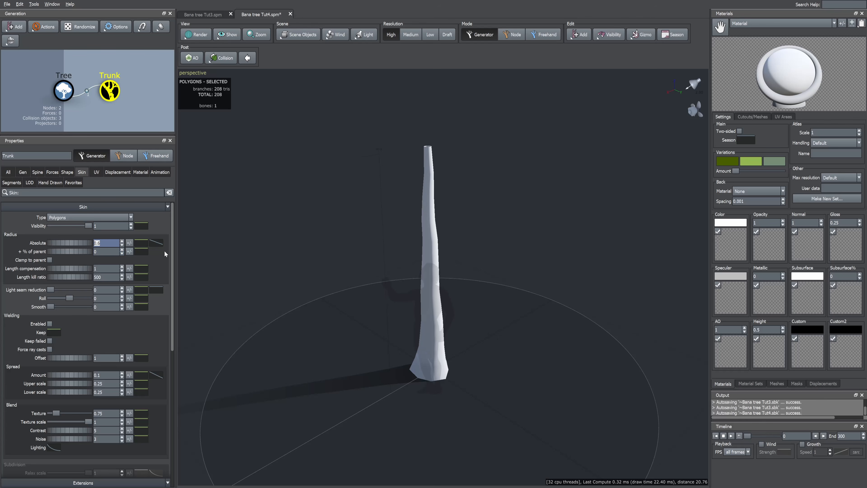
Flatten the trunk's absolute radius profile curve by lowering its start point and slightly lowering its end point.
left_click(155, 245)
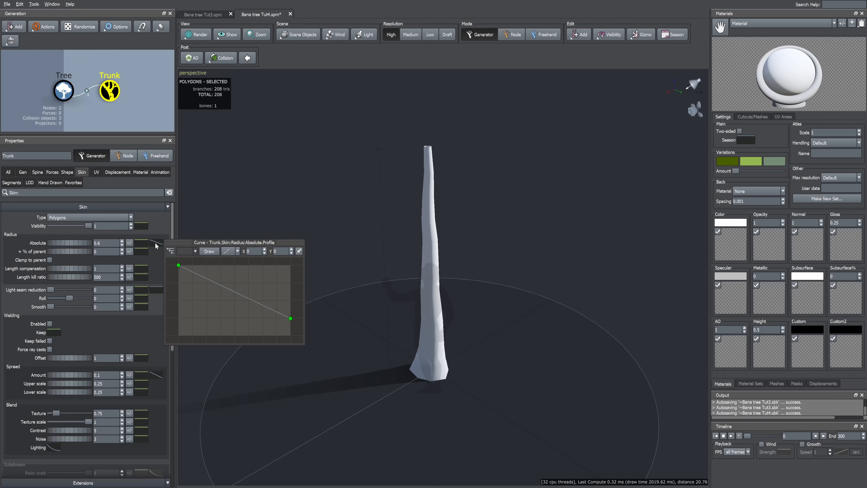
left_click_drag(179, 265, 178, 319)
left_click_drag(291, 319, 290, 325)
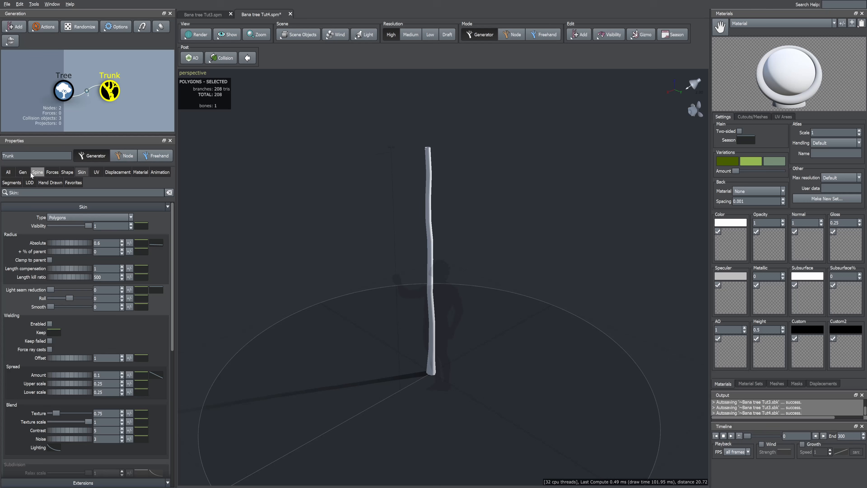
Set the late noise amount of the trunk's spine to 0.1.
left_click(37, 172)
left_click_drag(171, 261, 172, 382)
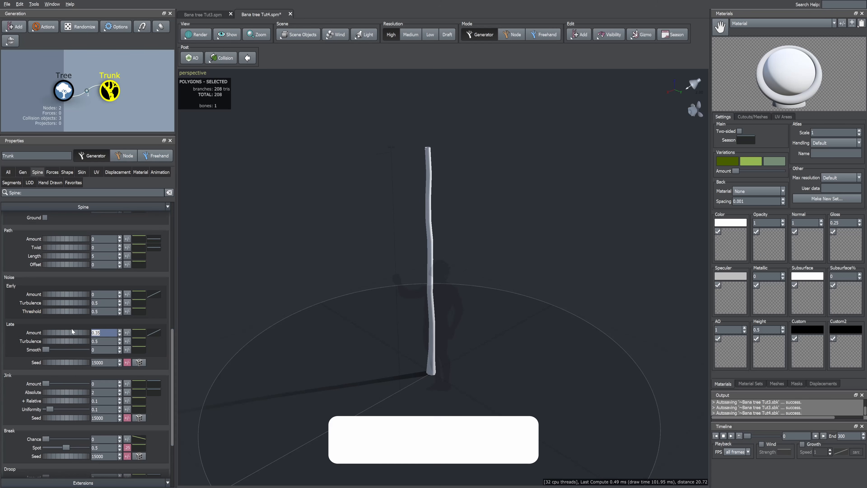
type("0.1")
key("Return")
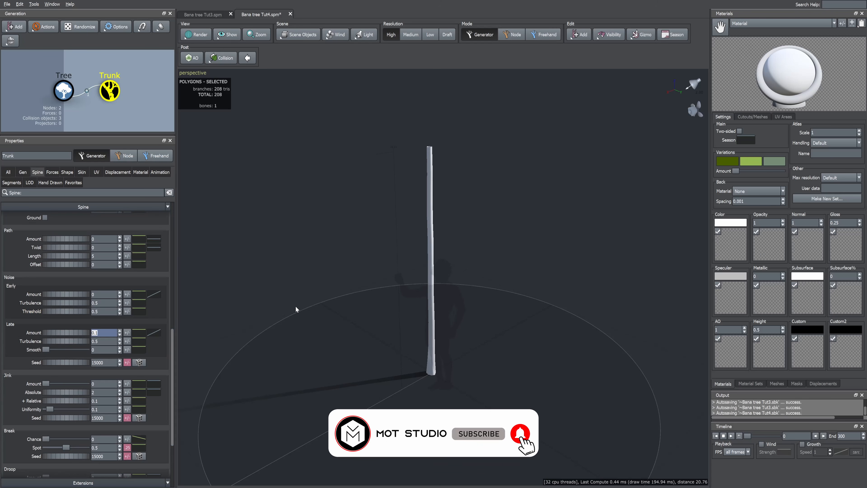
scroll(392, 304, "up", 3)
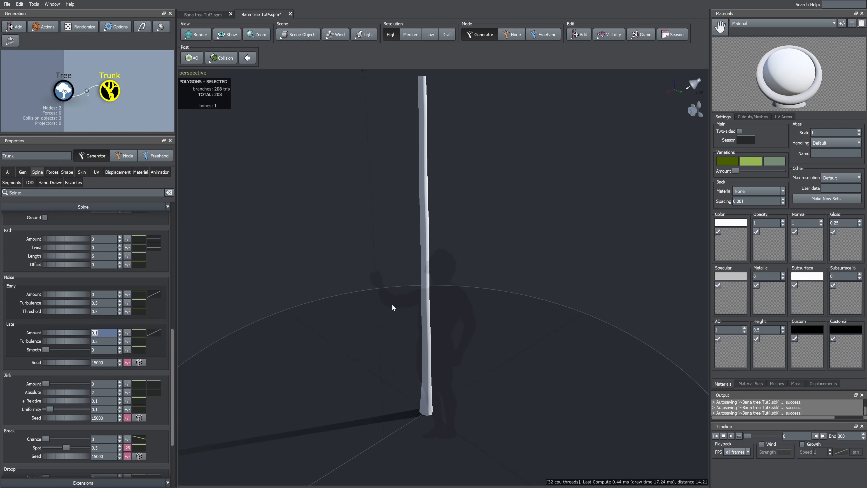
left_click_drag(392, 305, 404, 319)
scroll(405, 307, "down", 3)
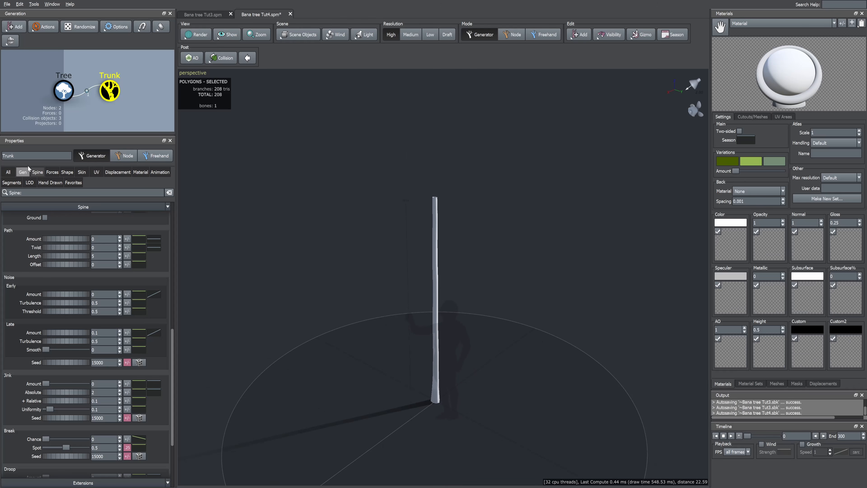
Taper the trunk's tip by adding a point near the end of the absolute radius profile curve and lowering the end point.
left_click(82, 173)
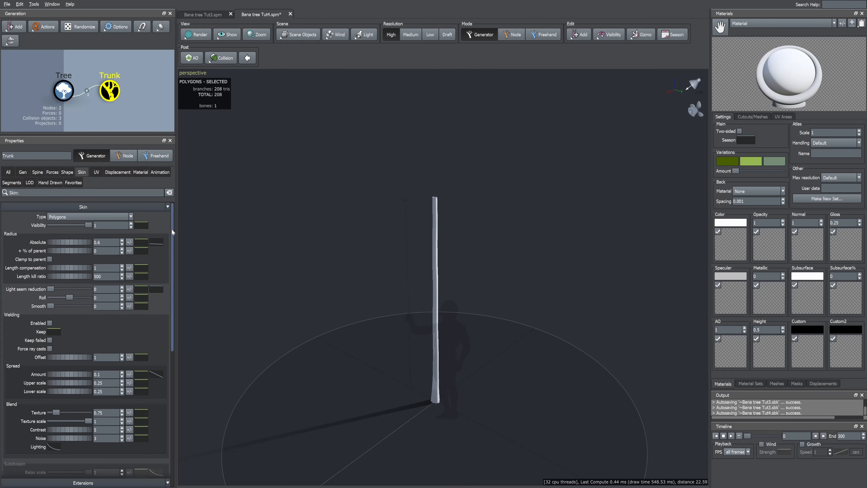
left_click(156, 243)
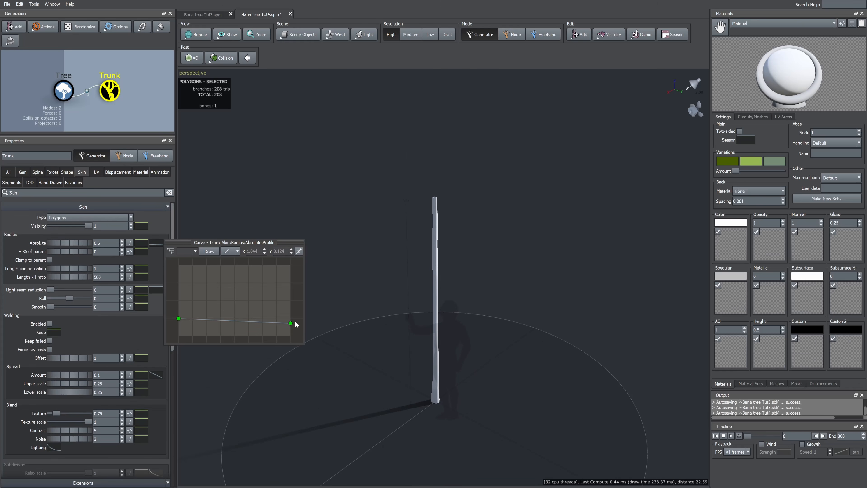
left_click(278, 324)
left_click(277, 322)
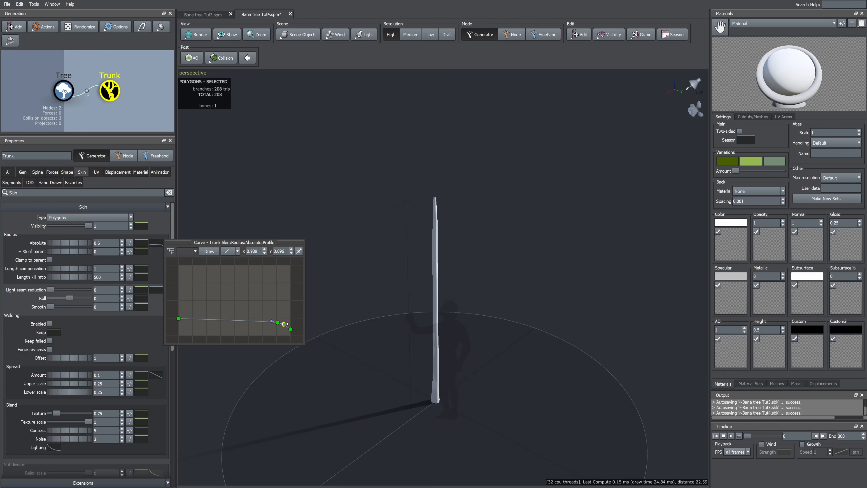
left_click(275, 218)
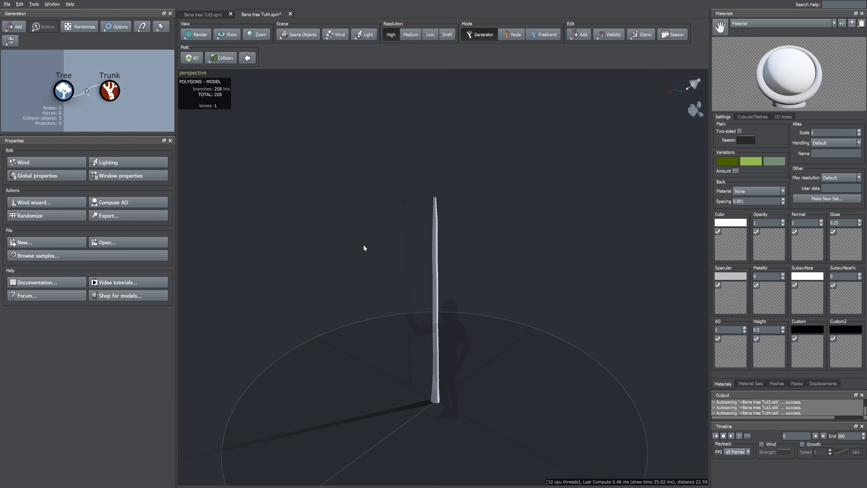
Add Bifurcating branches to the trunk.
left_click_drag(363, 248, 362, 258)
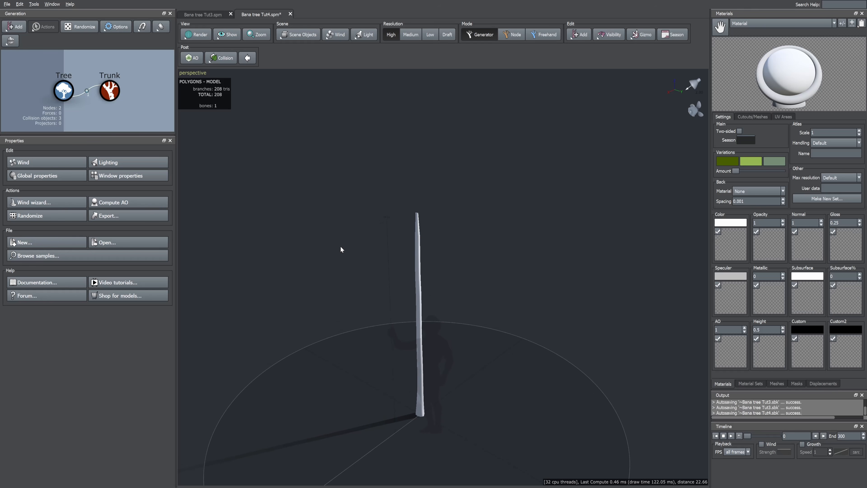
left_click_drag(417, 232, 417, 234)
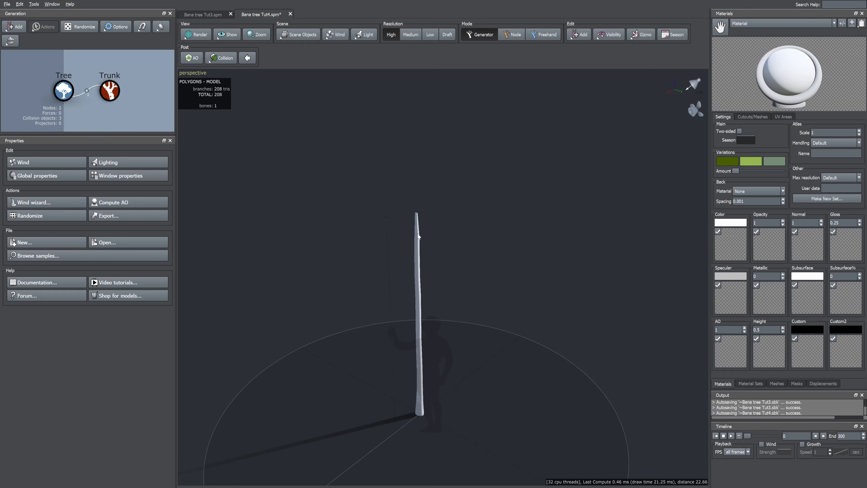
left_click(415, 246)
right_click(457, 218)
mouse_move(497, 226)
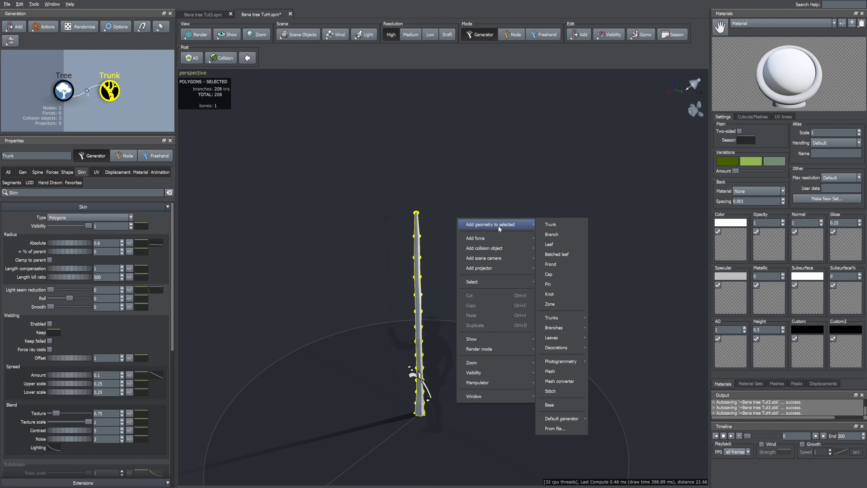
mouse_move(565, 327)
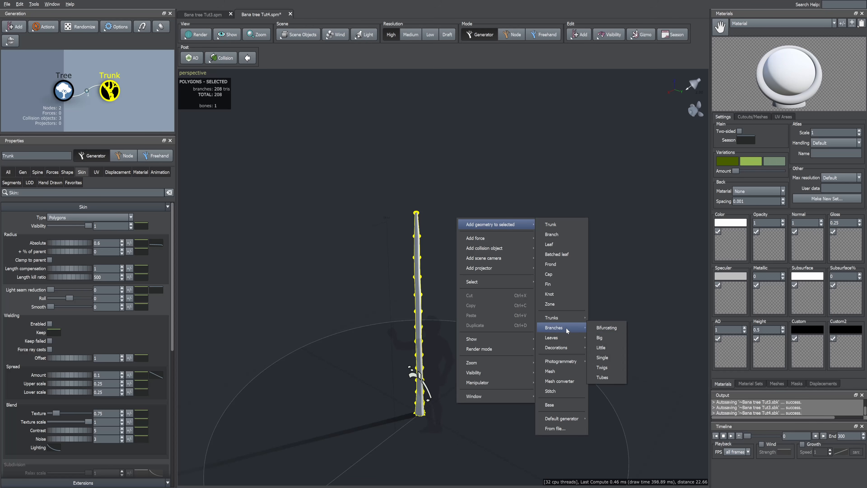
left_click(606, 326)
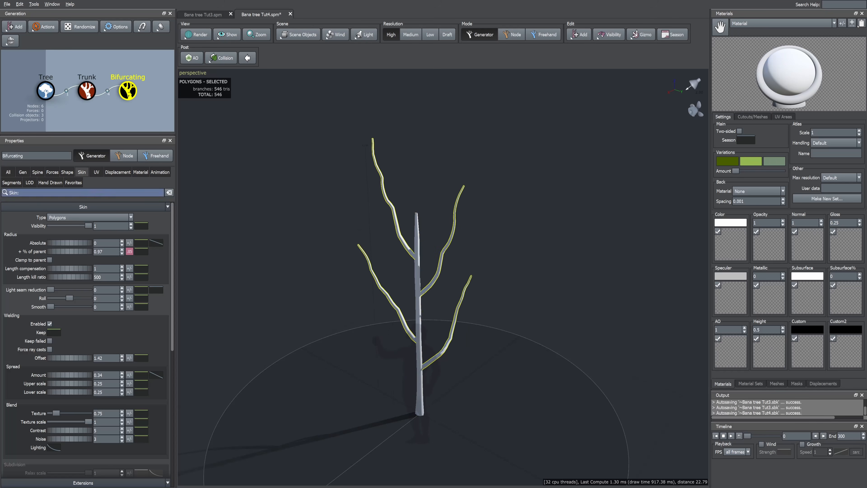
Set the generation mode of the Bifurcating branches to Phyllotaxy.
left_click(22, 173)
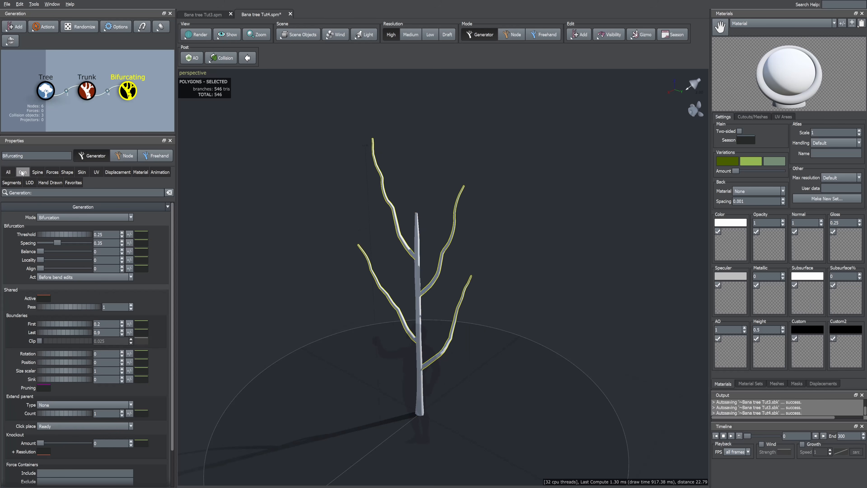
left_click(88, 217)
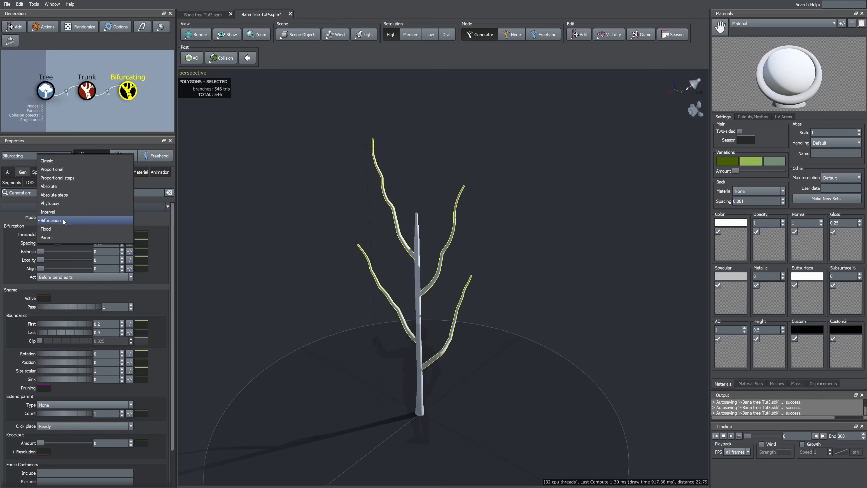
left_click(57, 202)
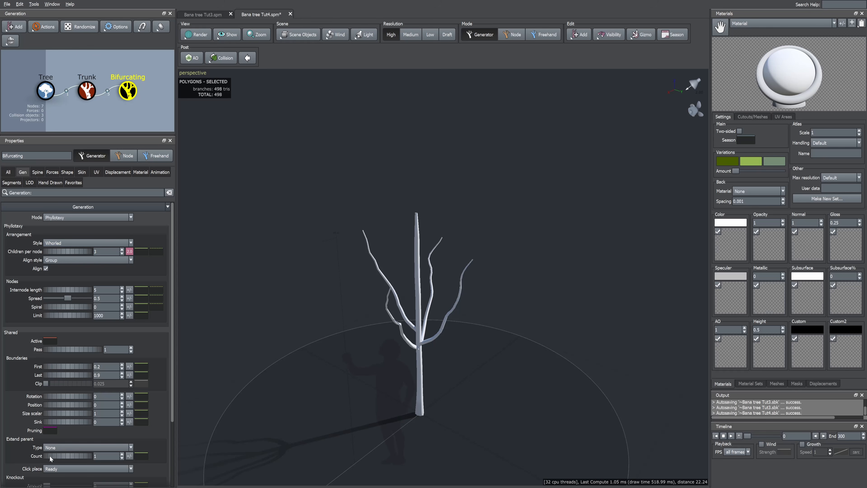
Set the branches' extend parent type to Any and reduce their internode length to about 1.3.
left_click(54, 448)
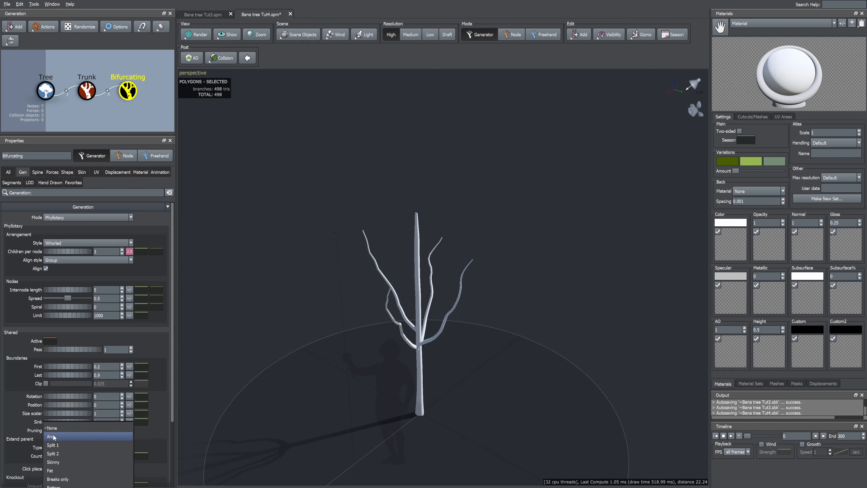
left_click(55, 436)
left_click_drag(368, 255, 323, 282)
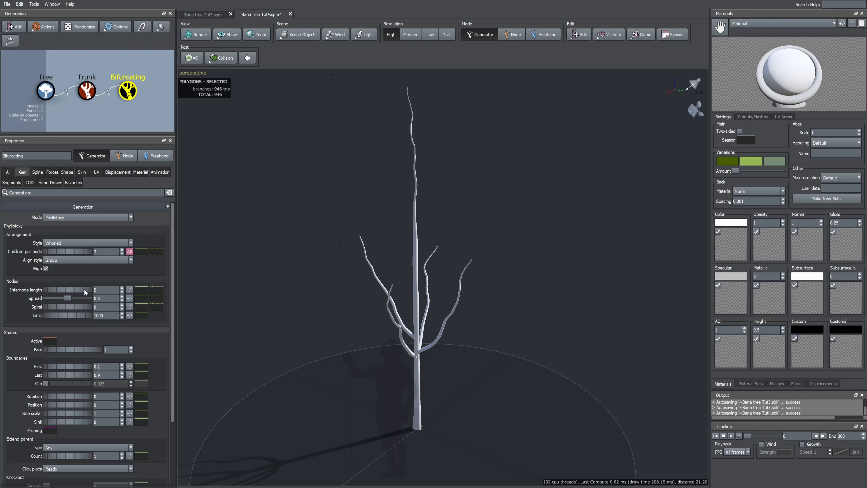
left_click_drag(84, 289, 59, 294)
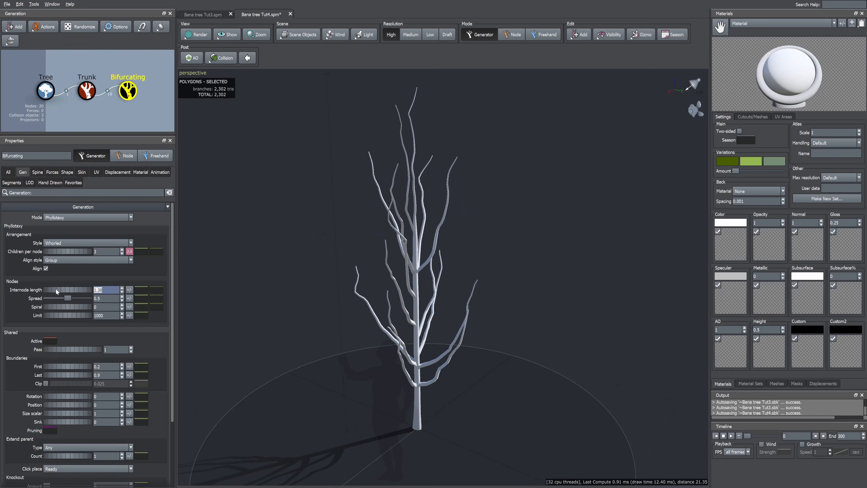
Set the Bifurcating branches' internode length to 1 and their first boundary to 0.5.
type("1")
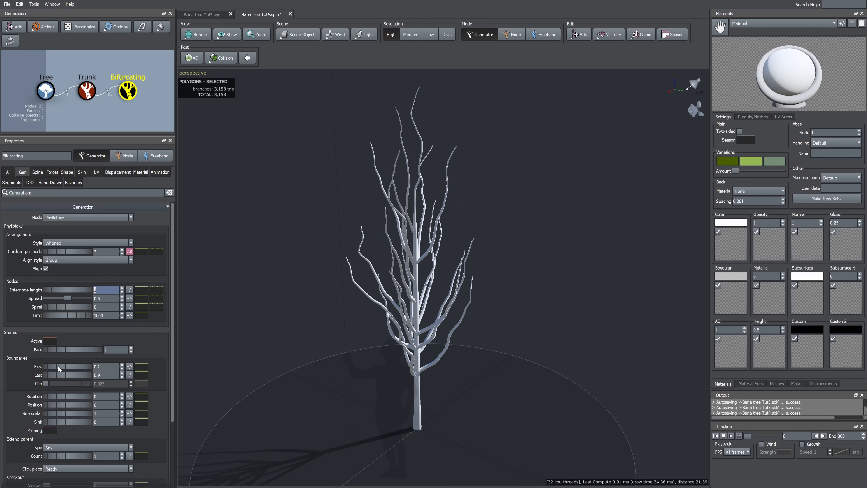
left_click_drag(57, 365, 63, 366)
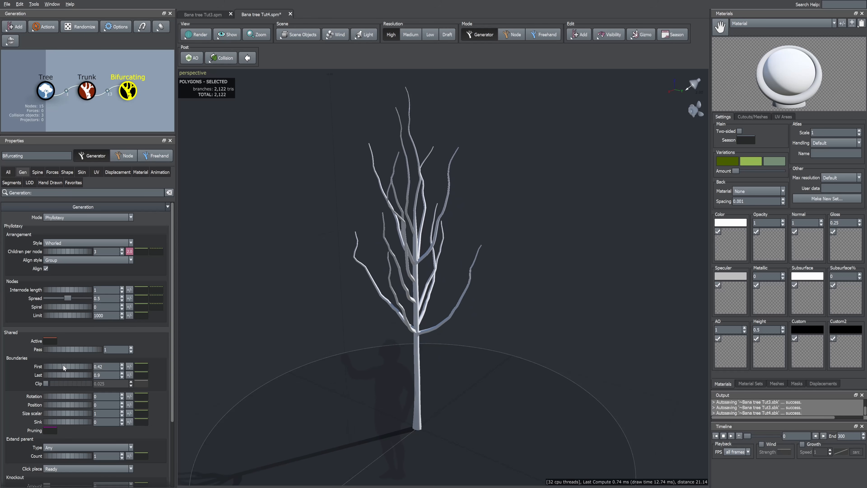
left_click(63, 366)
type(".5")
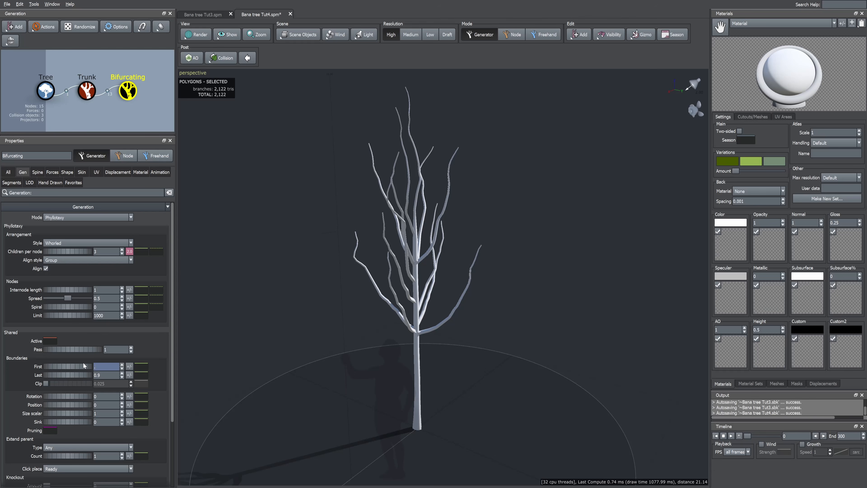
key("Return")
left_click_drag(296, 343, 274, 347)
Change the branches' phyllotaxy arrangement style to Alternating (distichous) and set the spiral value to 0.5.
left_click(75, 242)
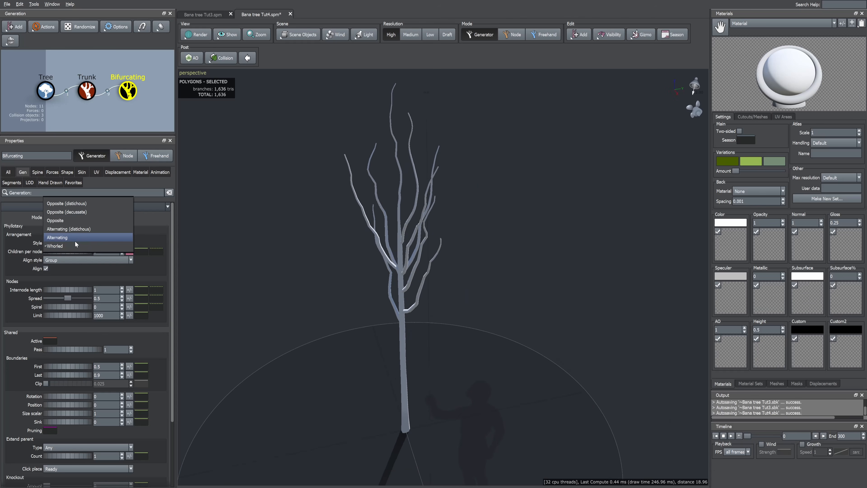
left_click(74, 229)
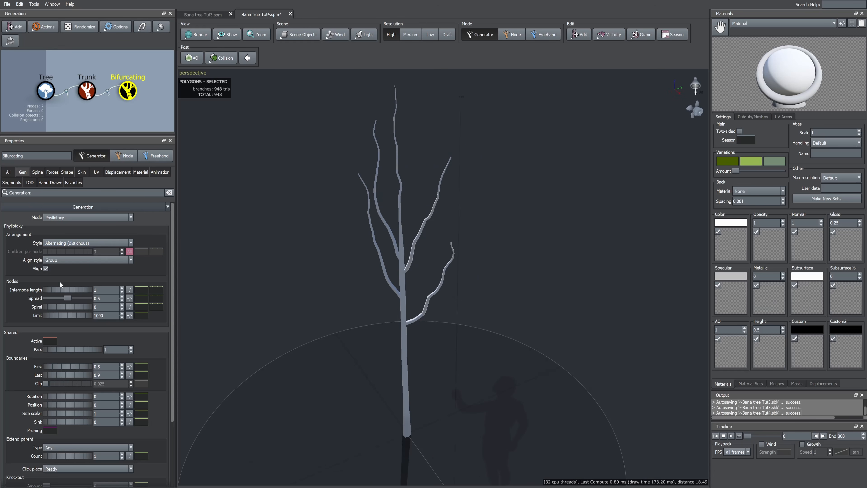
left_click_drag(55, 305, 70, 306)
type(".5")
key("Return")
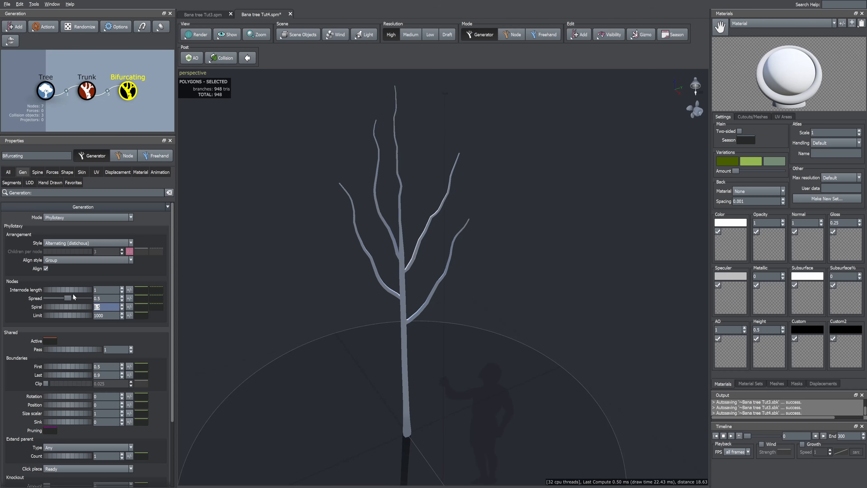
Try internode lengths of 0.2 and 0.35 for the branches, and settle on 0.4.
type(".2")
key("Return")
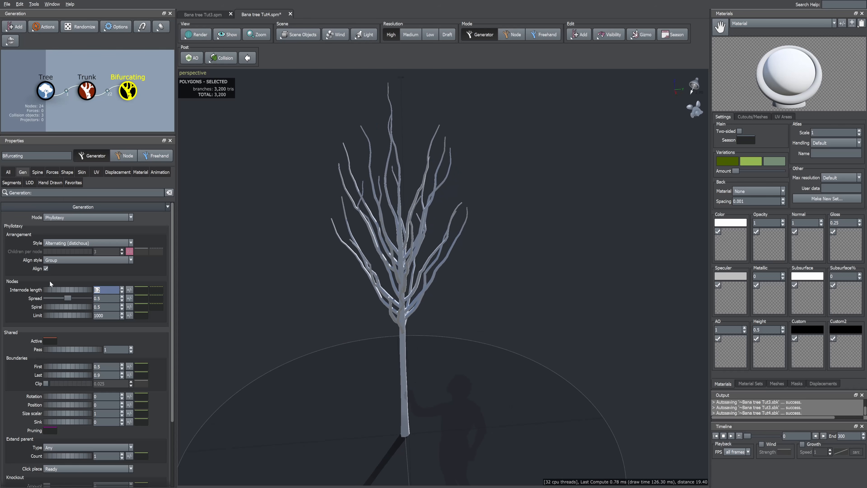
type(".35")
key("Return")
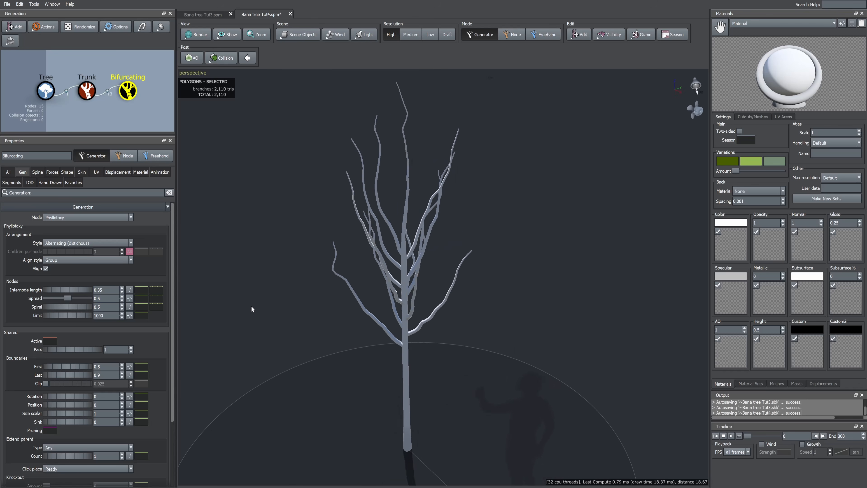
type(".4")
key("Return")
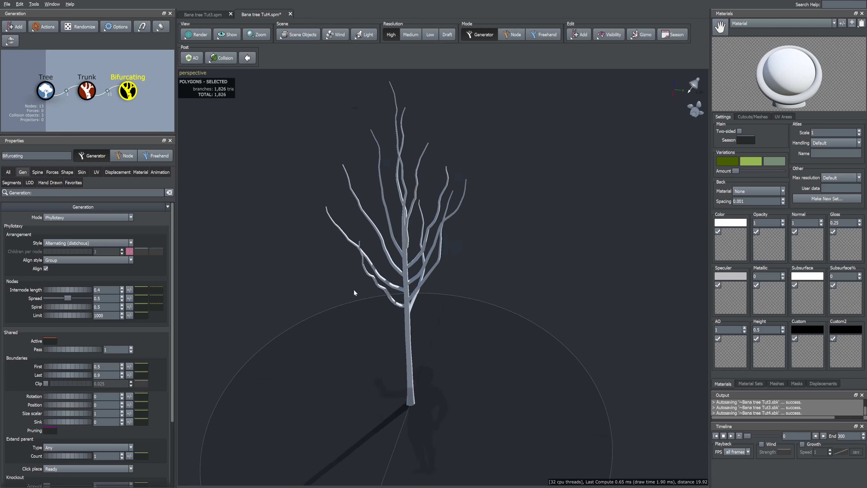
Smooth the branch spines by setting their late noise amount to 0.2.
left_click(37, 172)
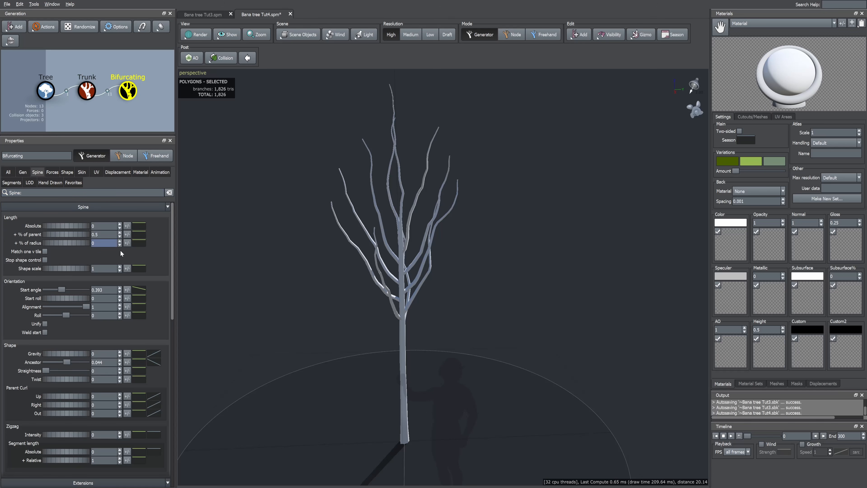
scroll(161, 338, "down", 10)
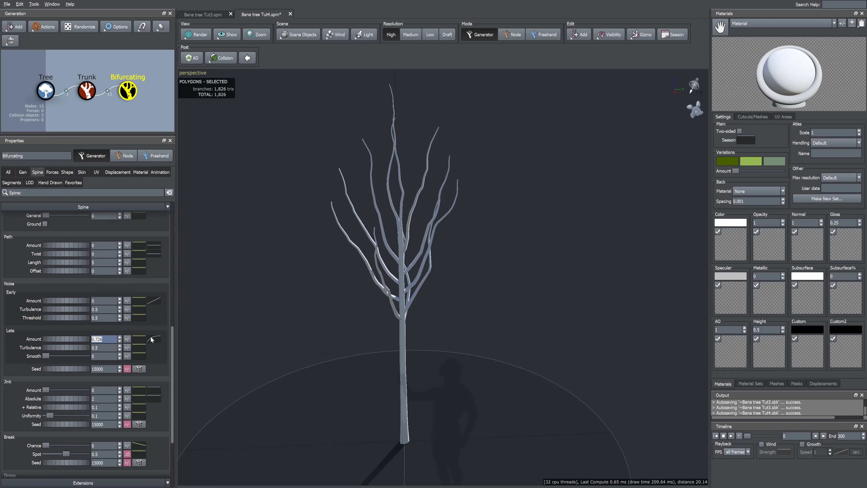
type("0.2")
key("Return")
left_click_drag(250, 331, 297, 324)
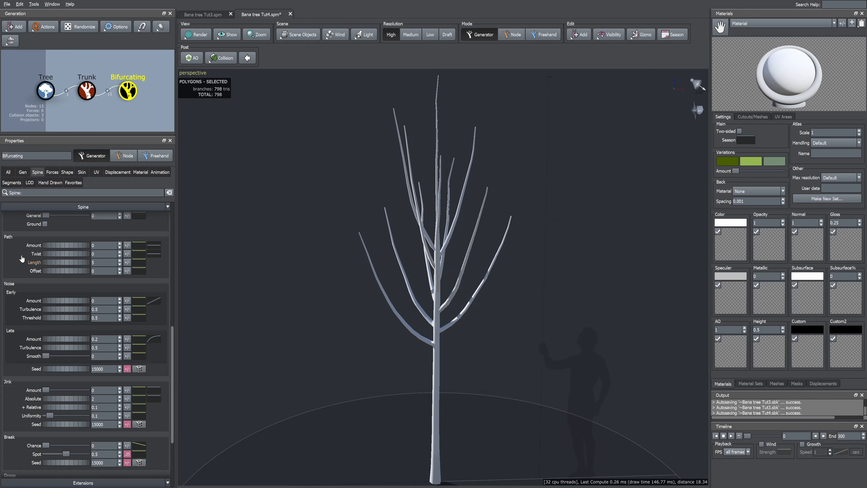
Raise the branches' start angle to about 0.592 and make its Tree-relative parent curve fall from about 0.568 to 0.146.
scroll(19, 268, "up", 10)
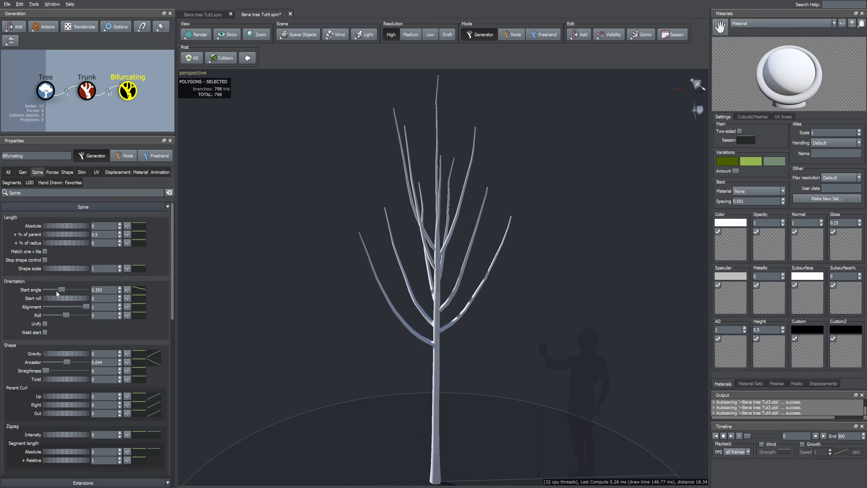
mouse_move(63, 290)
left_mouse_down()
mouse_move(75, 286)
mouse_move(58, 297)
mouse_move(71, 292)
left_mouse_up()
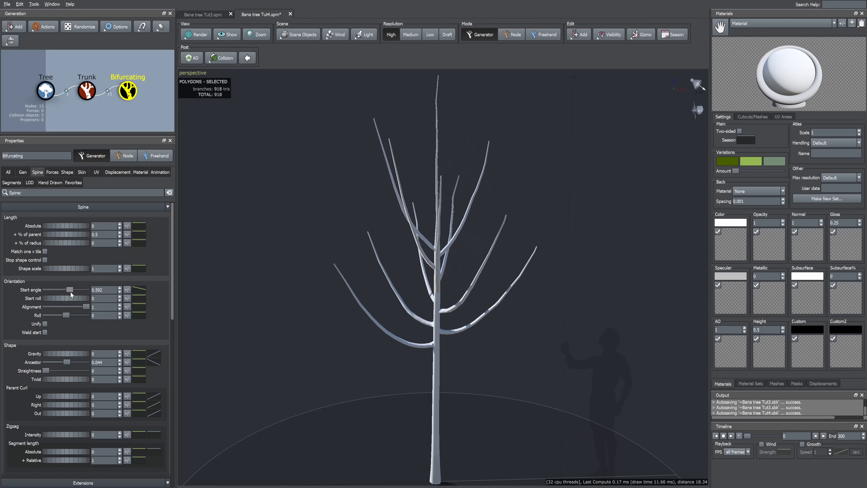
left_click(138, 290)
left_click(172, 300)
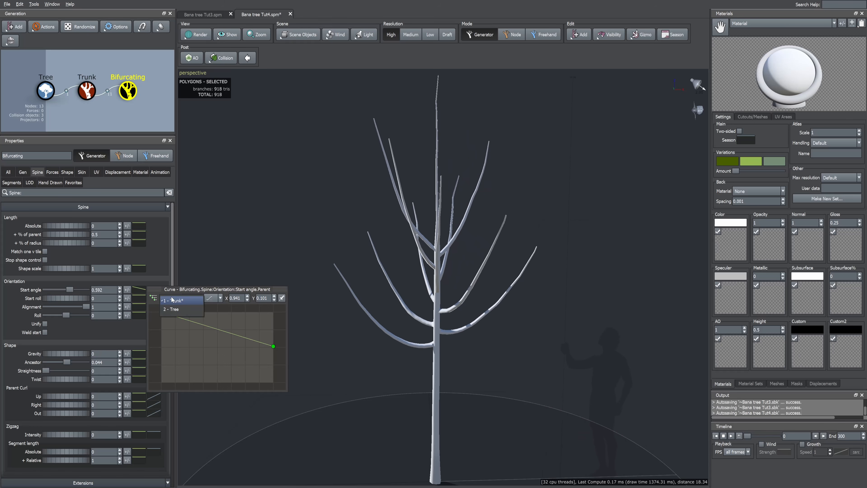
left_click(173, 310)
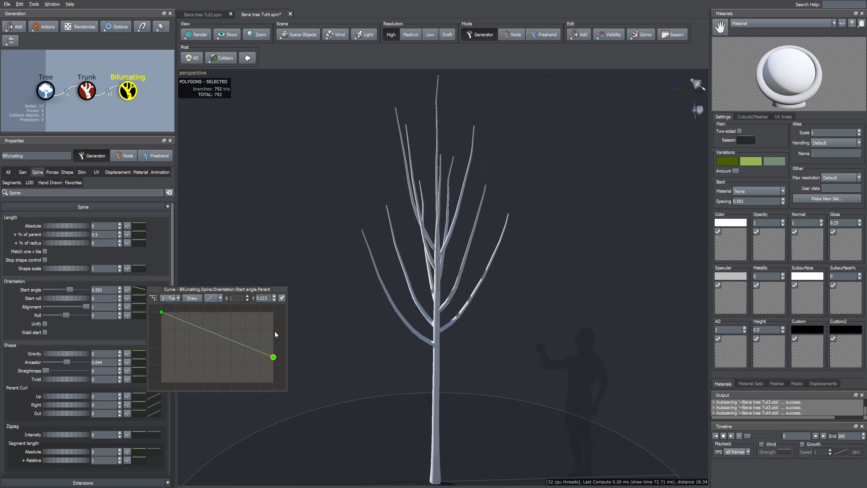
left_click_drag(273, 356, 269, 376)
mouse_move(161, 312)
left_mouse_down()
mouse_move(161, 349)
mouse_move(158, 317)
left_mouse_up()
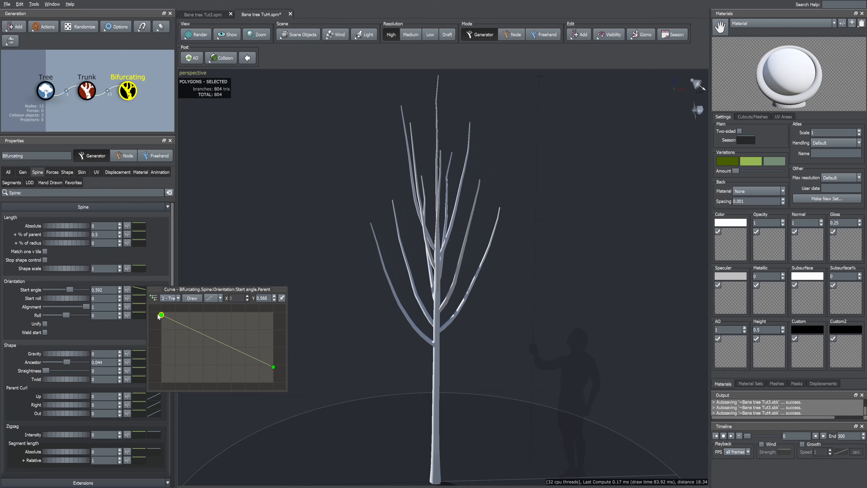
left_click_drag(274, 367, 273, 365)
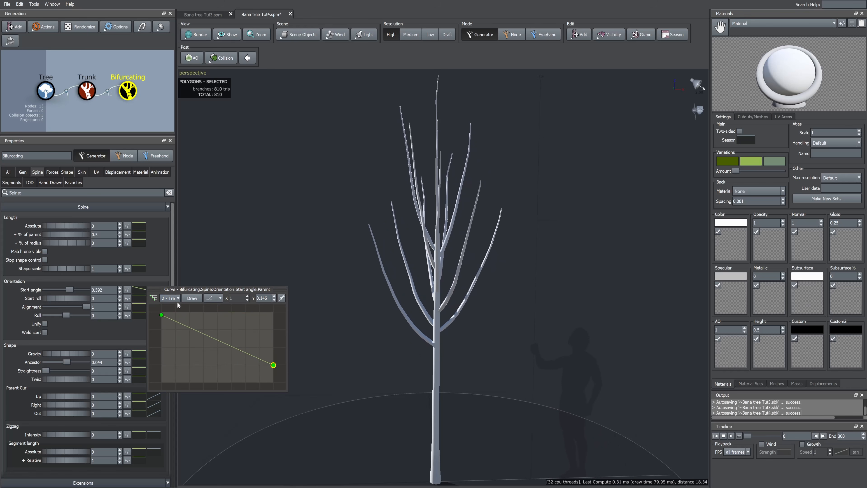
Shape the start angle's Trunk-relative parent curve to fall from about 0.576 at the base to 0.239 at the end.
left_click(172, 292)
left_click_drag(161, 313, 161, 341)
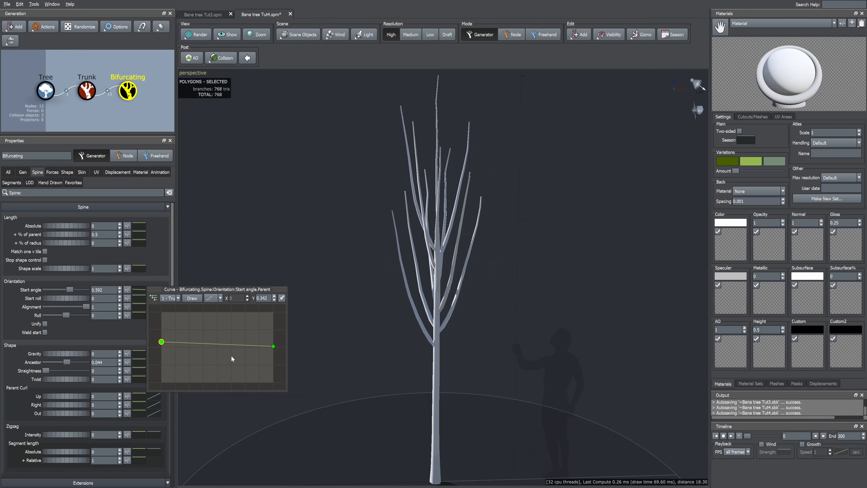
mouse_move(272, 346)
left_mouse_down()
mouse_move(273, 377)
mouse_move(273, 314)
mouse_move(276, 356)
left_mouse_up()
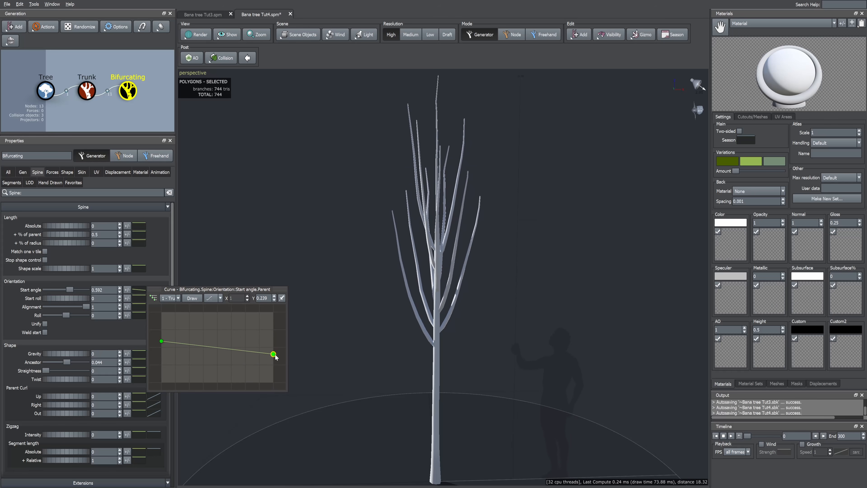
left_click_drag(161, 340, 162, 313)
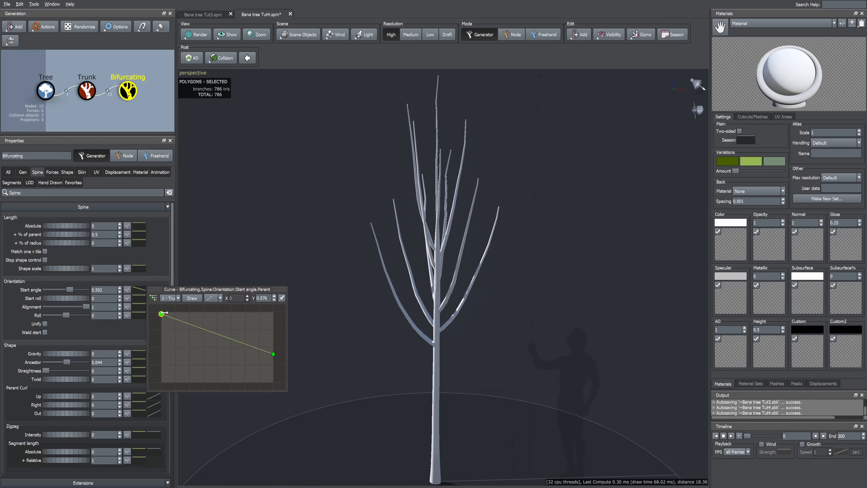
Set the branches' gravity to about 0.24 and flatten its profile curve with a raised start and added low points before the end.
left_click_drag(62, 353, 66, 352)
left_click_drag(82, 352, 67, 355)
left_click(155, 355)
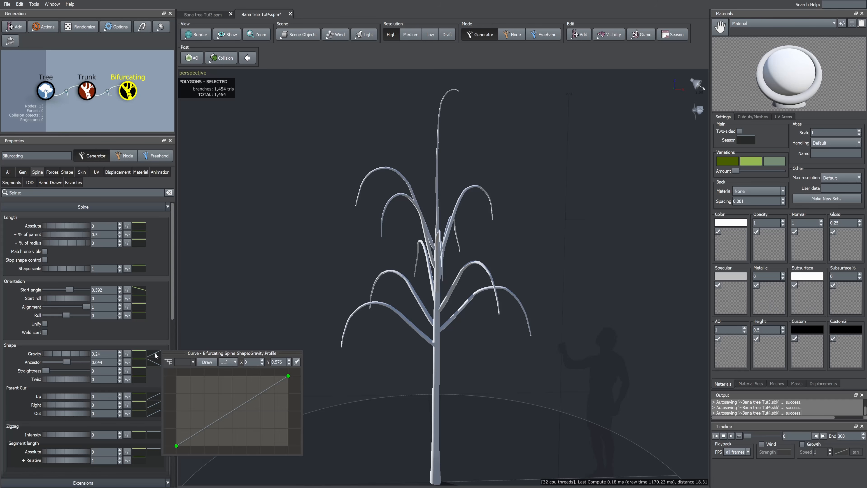
left_click_drag(177, 450, 264, 421)
left_click(264, 416)
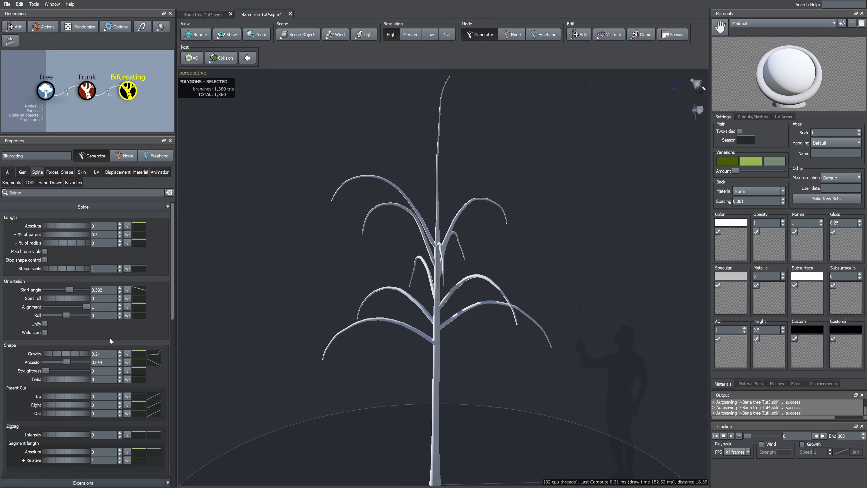
Smooth the two intermediate points of the gravity profile curve and adjust the middle point's tangent handle.
mouse_move(152, 354)
double_click(264, 422)
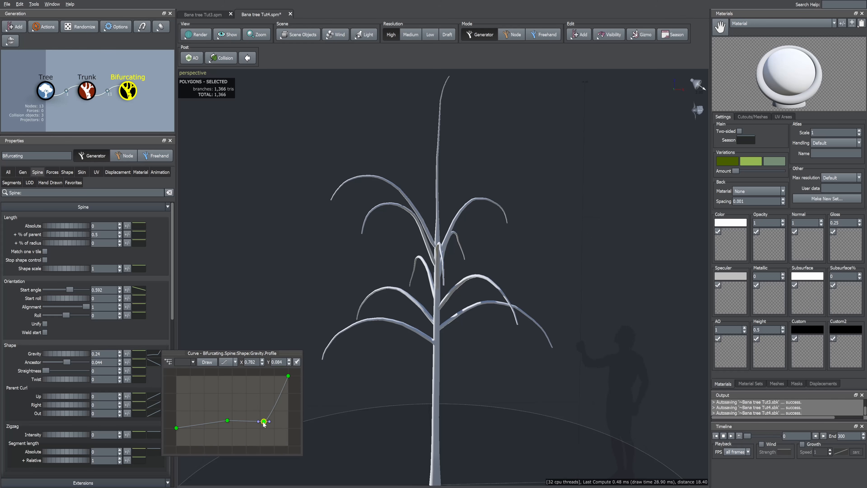
double_click(228, 420)
left_click_drag(238, 422, 240, 423)
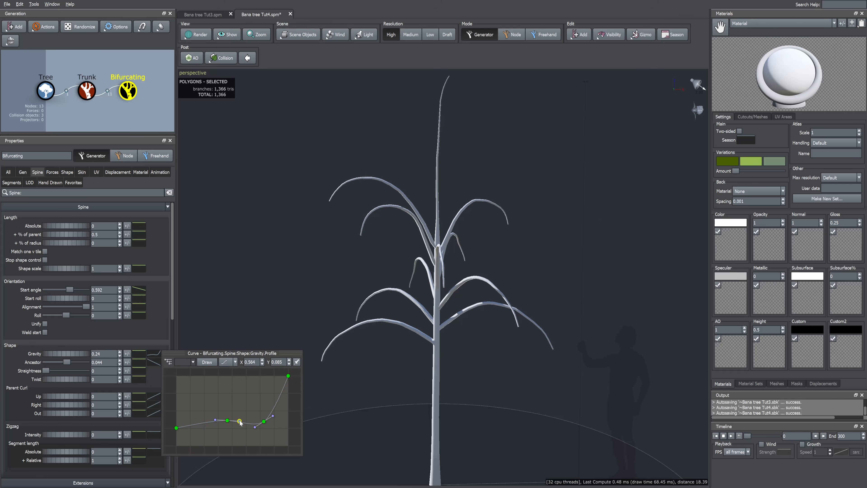
Reduce gravity on the upper branches by lowering the end of the Trunk-relative gravity parent curve to about 0.128.
left_click(107, 89)
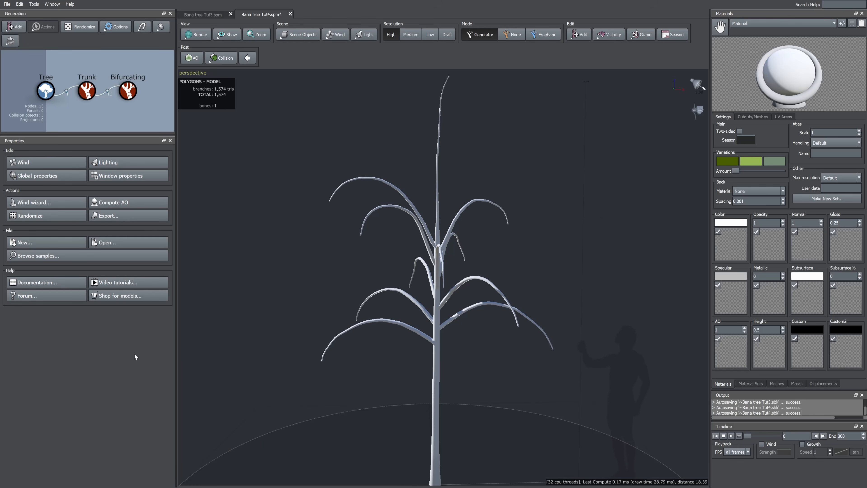
left_click(128, 90)
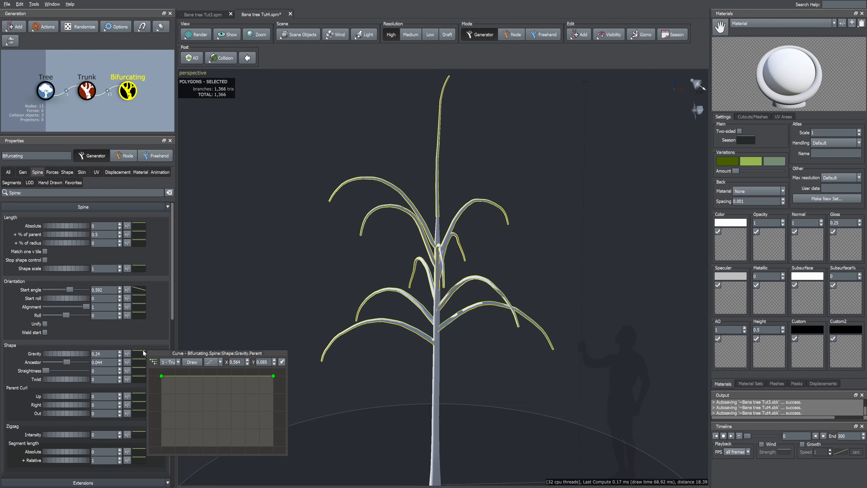
left_click(153, 362)
left_click(178, 364)
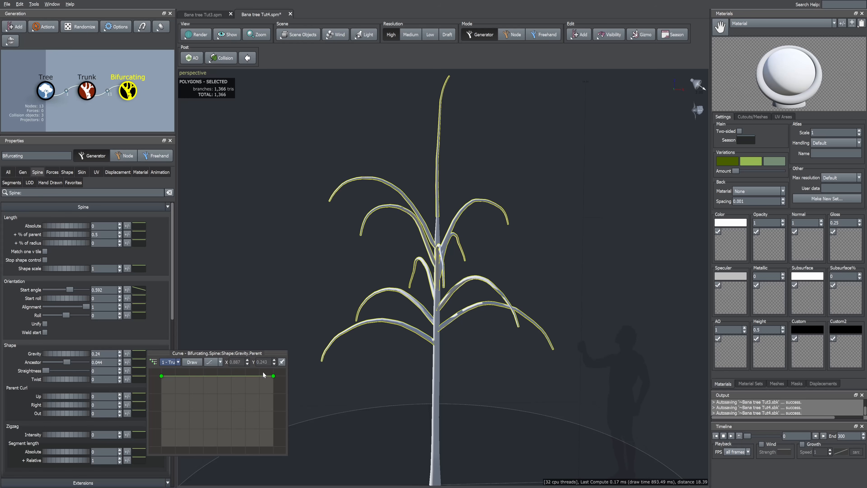
left_click_drag(273, 376, 275, 411)
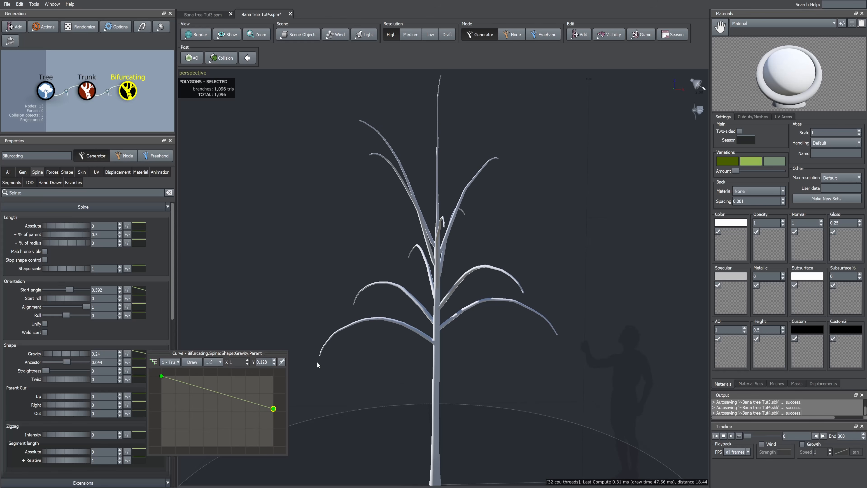
left_click_drag(314, 259, 362, 256)
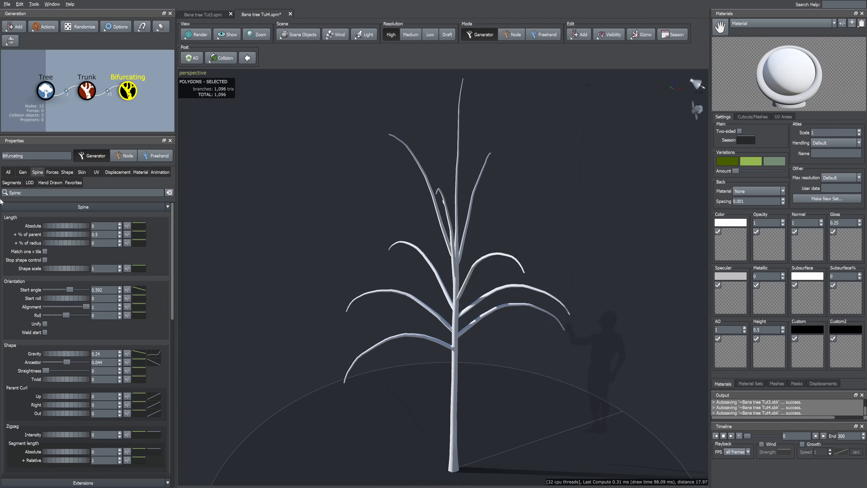
Set the spiral value of the Bifurcating branches to 1.
left_click(23, 172)
left_click_drag(57, 309, 83, 306)
left_click(106, 306)
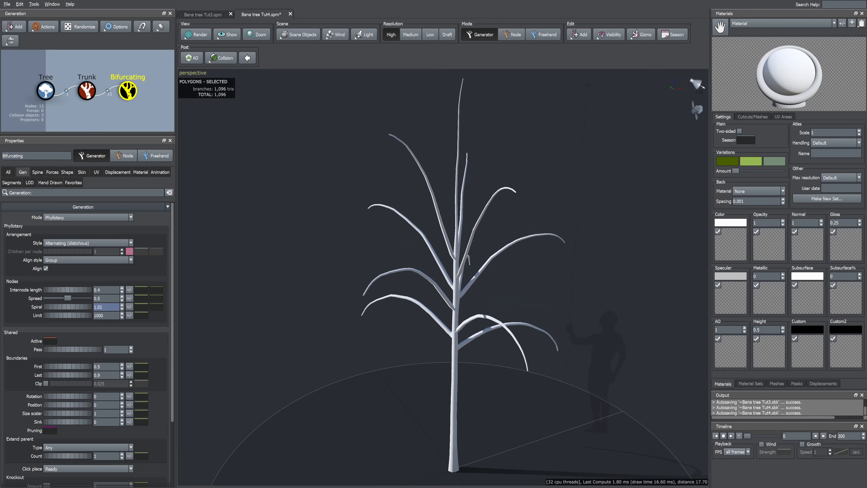
type("1")
Set the internode length of the Bifurcating branches to 0.3.
left_click(106, 290)
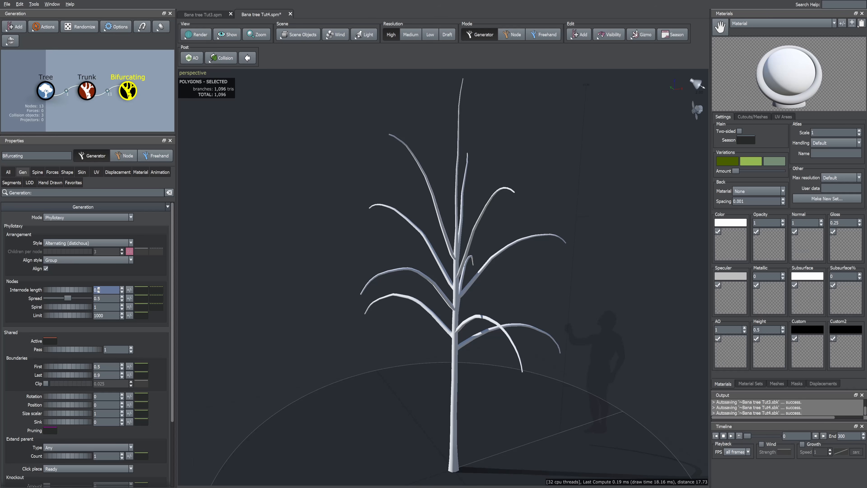
key("BackSpace")
type("3")
key("Return")
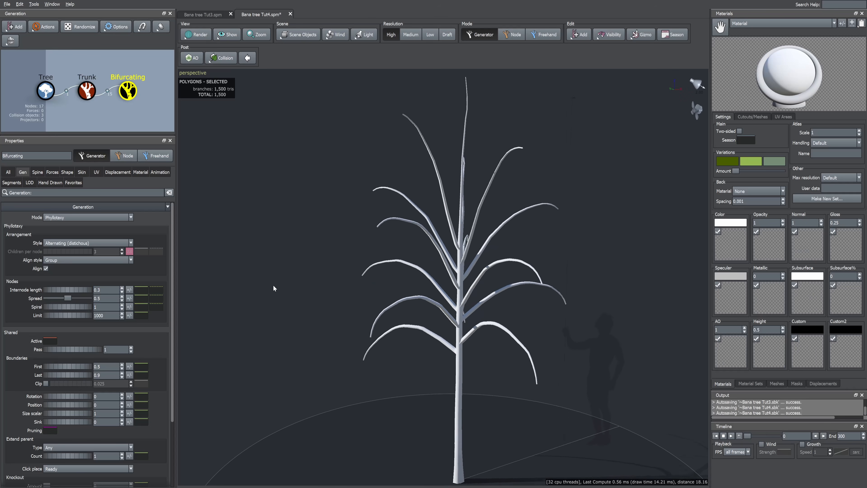
Lower the branches' spine start angle to about 0.447.
left_click(38, 172)
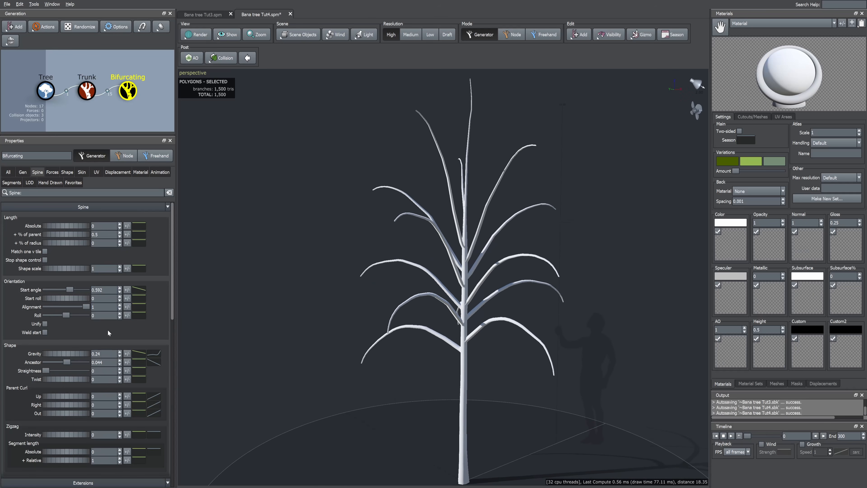
left_click_drag(70, 288, 63, 291)
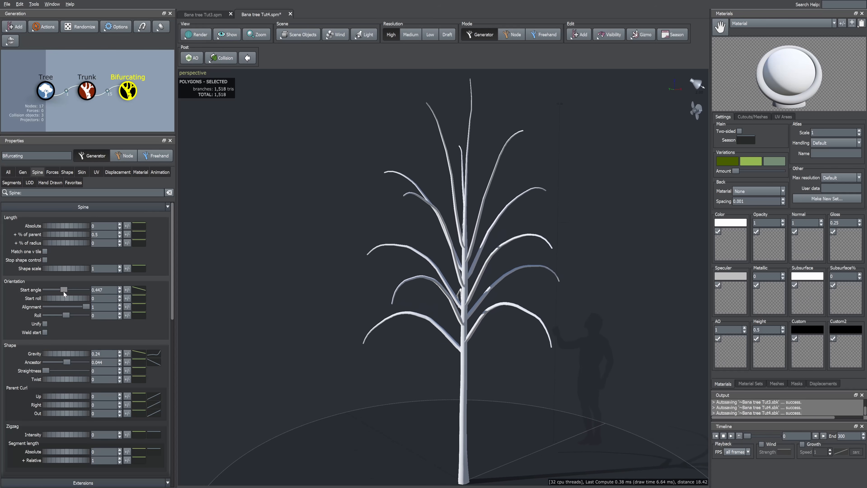
Raise the lower scale of the Bifurcating branches' weld spread to 1.91.
left_click_drag(269, 279, 343, 271)
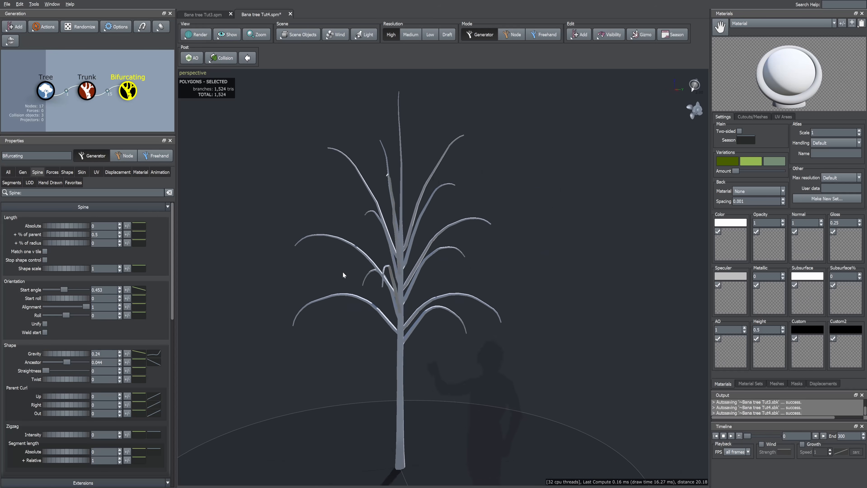
scroll(462, 250, "up", 6)
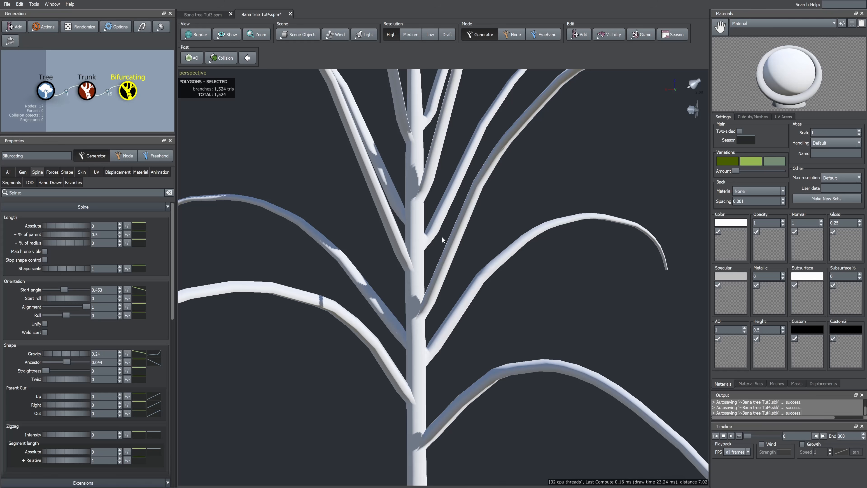
scroll(441, 237, "up", 2)
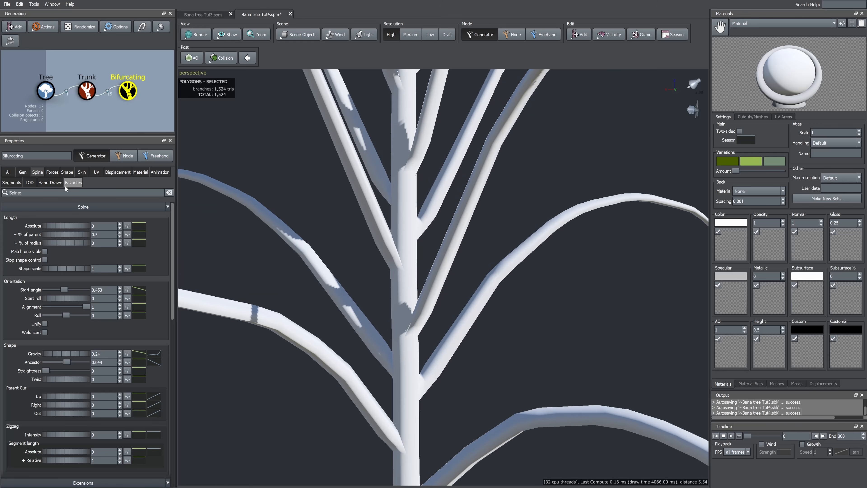
left_click(84, 173)
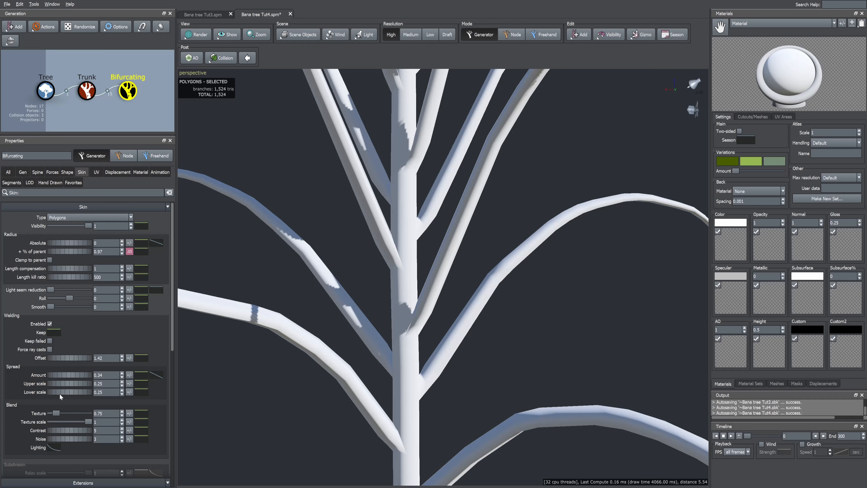
left_click_drag(59, 393, 97, 392)
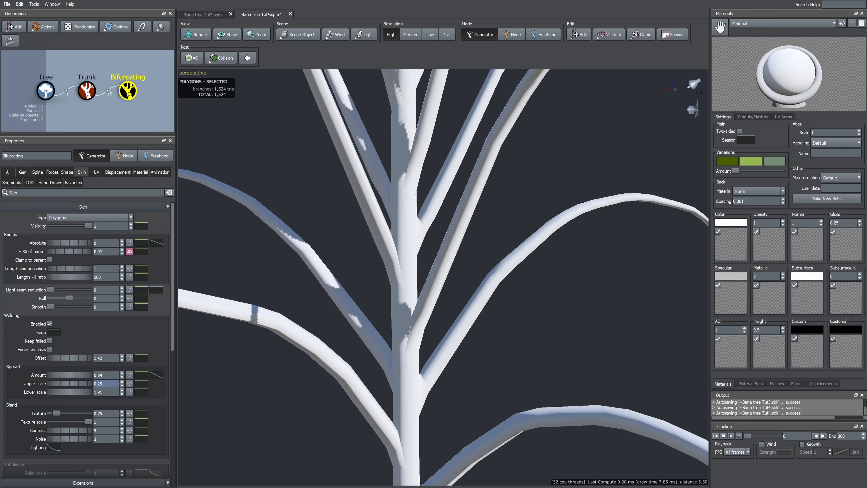
Set the relative length segments of the Bifurcating branches to 5.
left_click(11, 183)
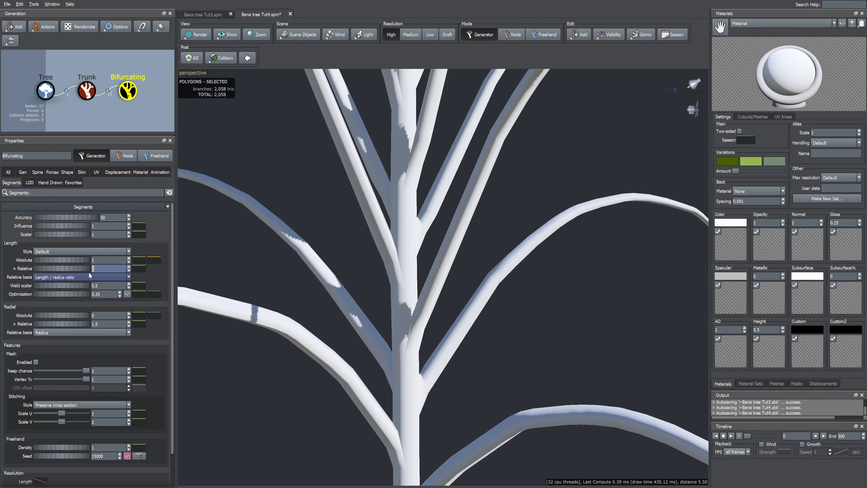
type("35")
key("Return")
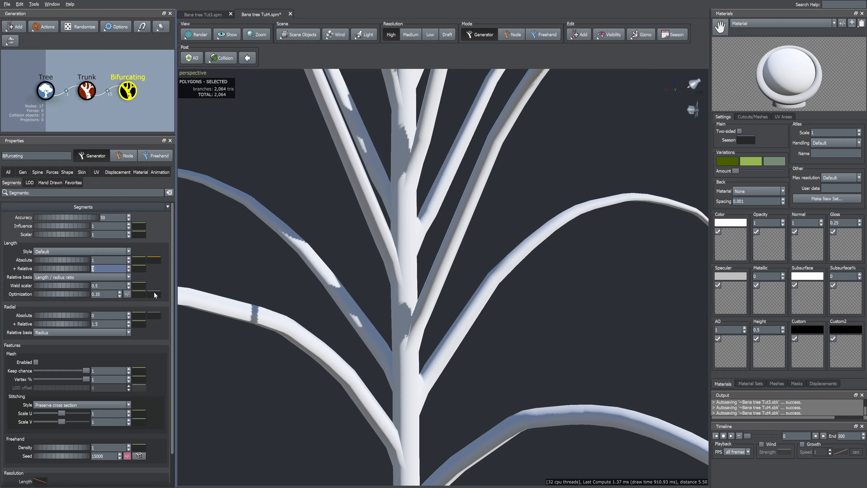
scroll(471, 317, "up", 2)
scroll(471, 318, "down", 6)
left_click_drag(471, 317, 492, 319)
Set the late noise amount on the Bifurcating branches' spine to 0.1.
left_click(124, 91)
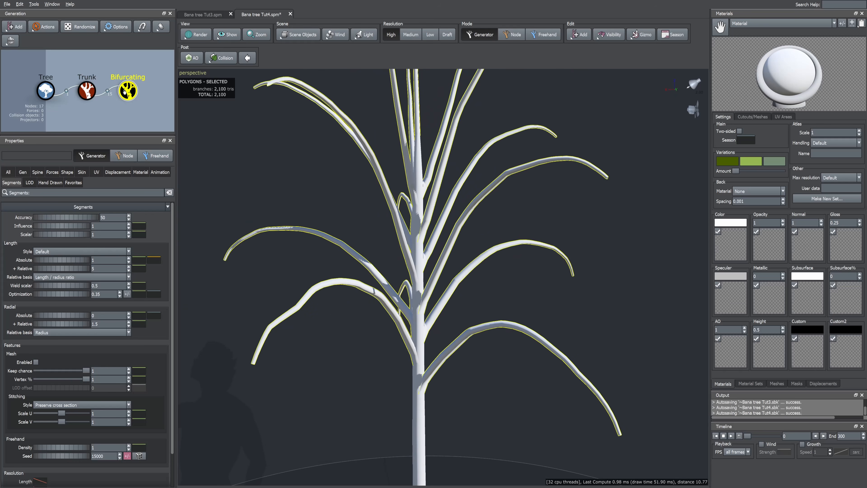
left_click(37, 172)
scroll(102, 355, "down", 5)
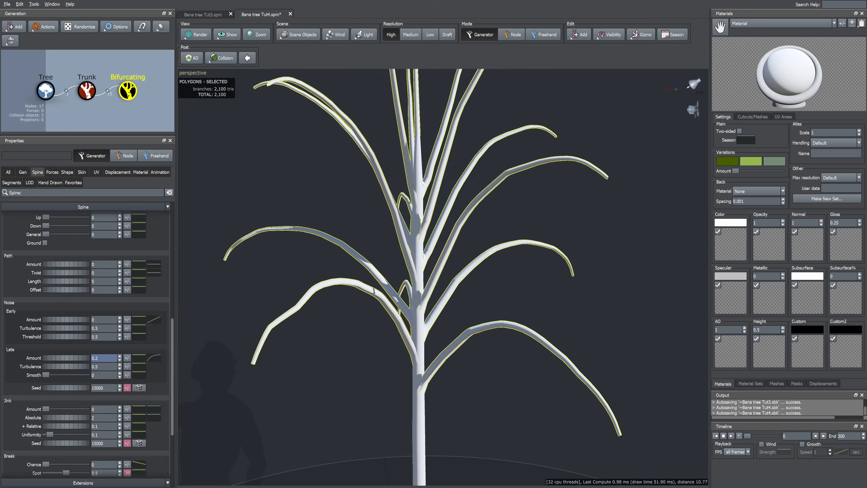
type("0.1")
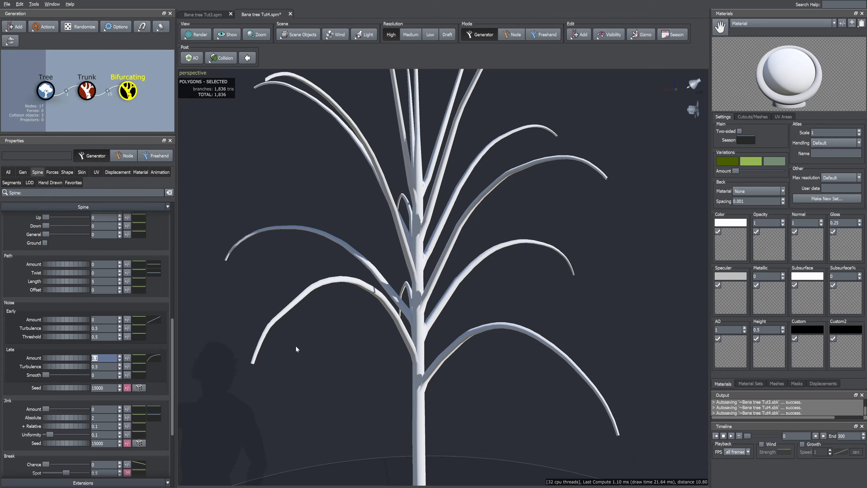
left_click_drag(295, 346, 398, 329)
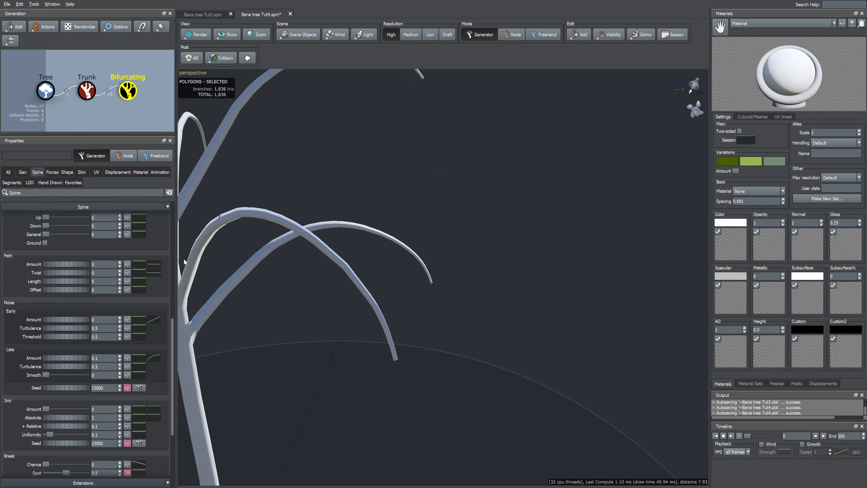
Taper the branch tips to a point by lowering the end of the absolute radius profile curve to about -0.021.
left_click(81, 172)
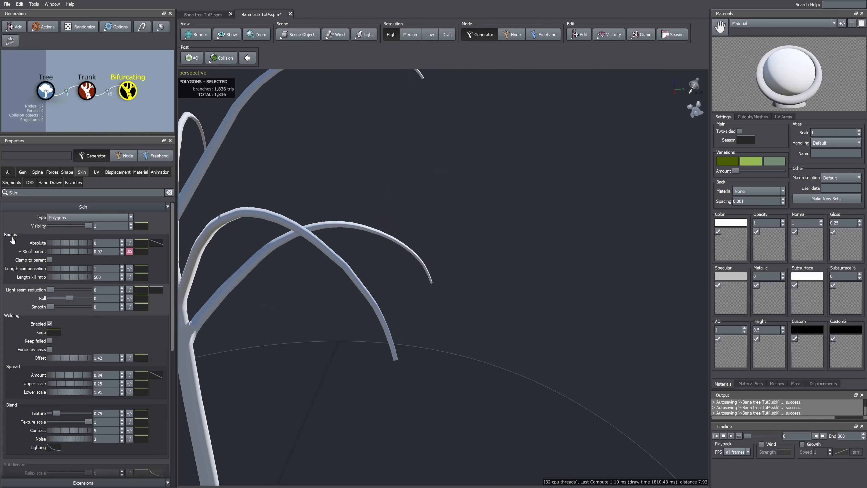
left_click(157, 243)
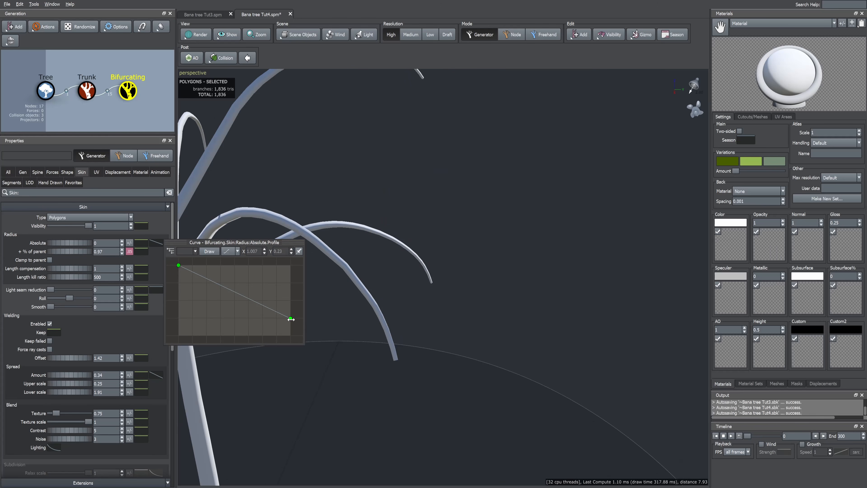
left_click_drag(291, 319, 289, 337)
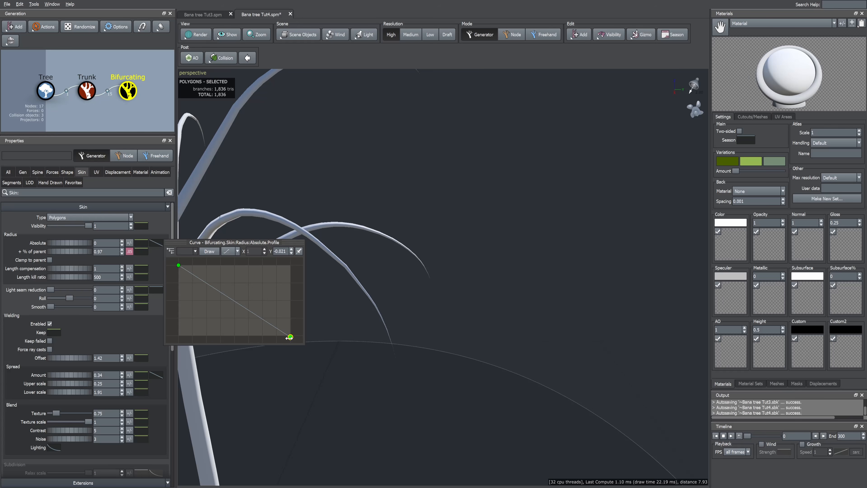
left_click(418, 261)
scroll(425, 264, "up", 3)
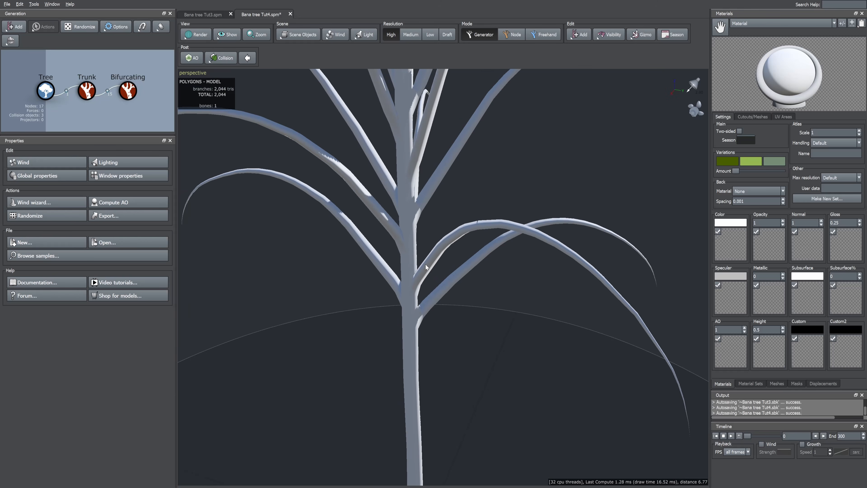
Set the skin squash amount of the Bifurcating branches to 0.5.
left_click(128, 92)
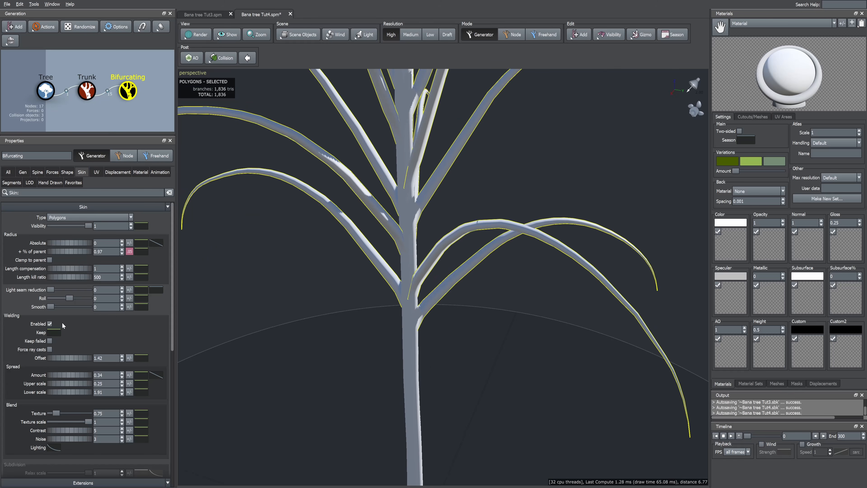
scroll(62, 322, "down", 3)
scroll(68, 355, "down", 3)
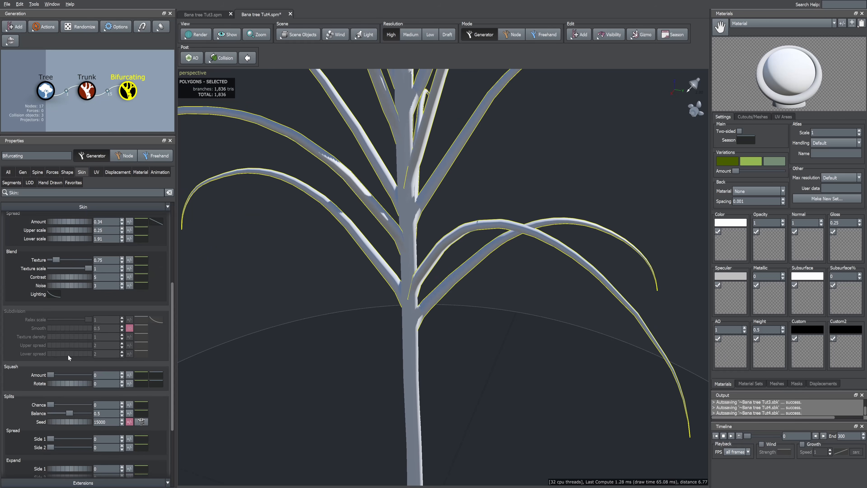
left_click(51, 375)
key("Return")
left_click_drag(474, 302, 434, 295)
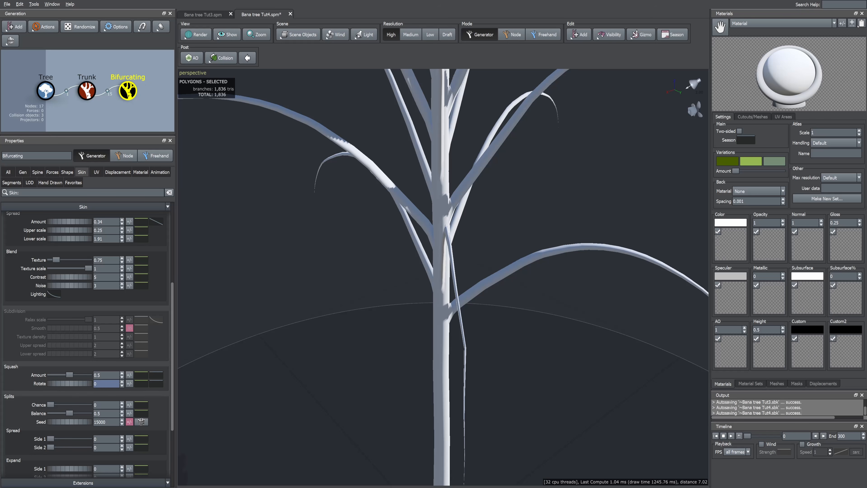
Set the squash rotation of the Bifurcating branches to 0.5.
type(".5")
key("Return")
mouse_move(296, 383)
left_mouse_down()
mouse_move(355, 378)
mouse_move(309, 380)
left_mouse_up()
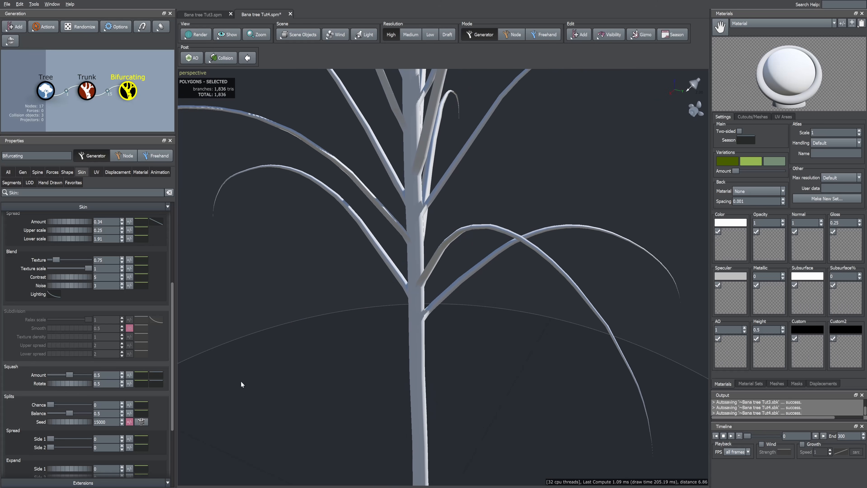
left_click_drag(240, 381, 416, 240)
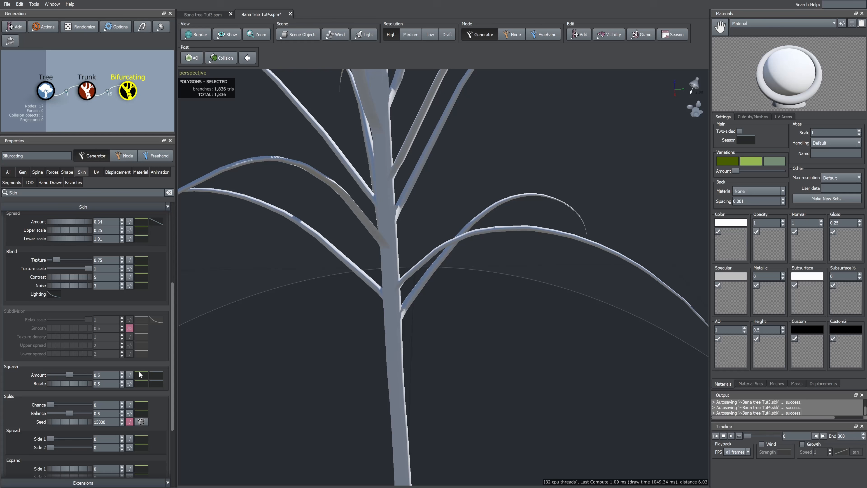
Reduce the branches' squash amount by slightly lowering the end of its parent curve and lowering both ends of its profile curve.
left_click(144, 378)
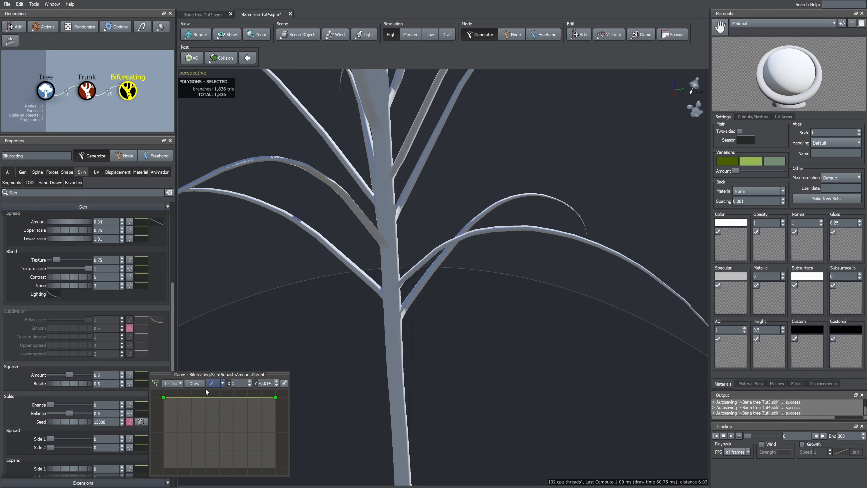
left_click_drag(277, 398, 278, 405)
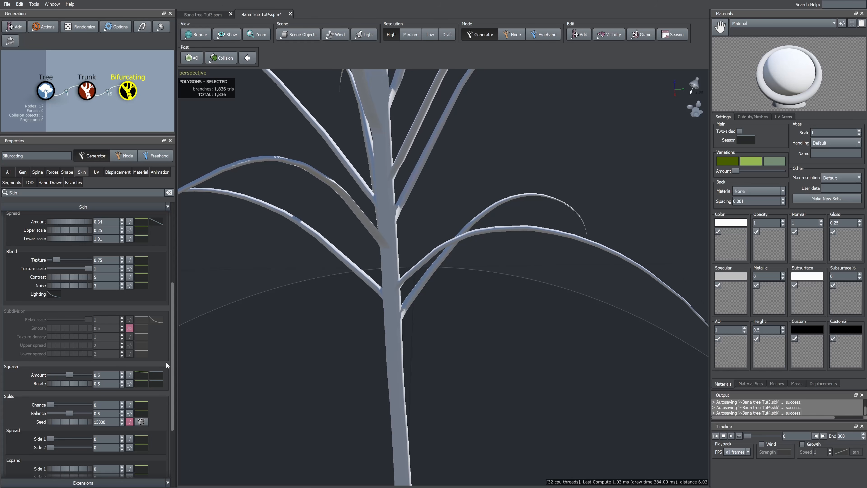
left_click(158, 377)
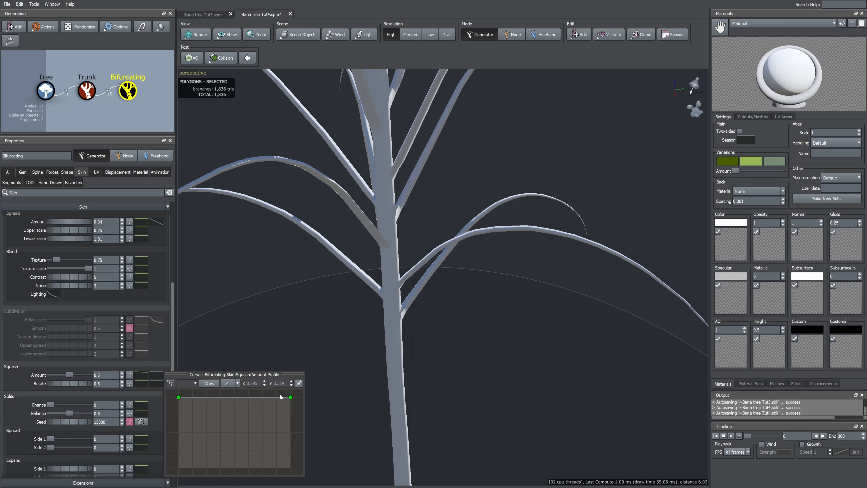
left_click_drag(288, 403, 290, 440)
left_click(179, 397)
left_click_drag(179, 396, 192, 453)
left_click_drag(290, 440, 433, 310)
left_click_drag(69, 382, 73, 383)
Switch the viewport render mode to Scribed to inspect the branches' mesh segments.
left_click(11, 183)
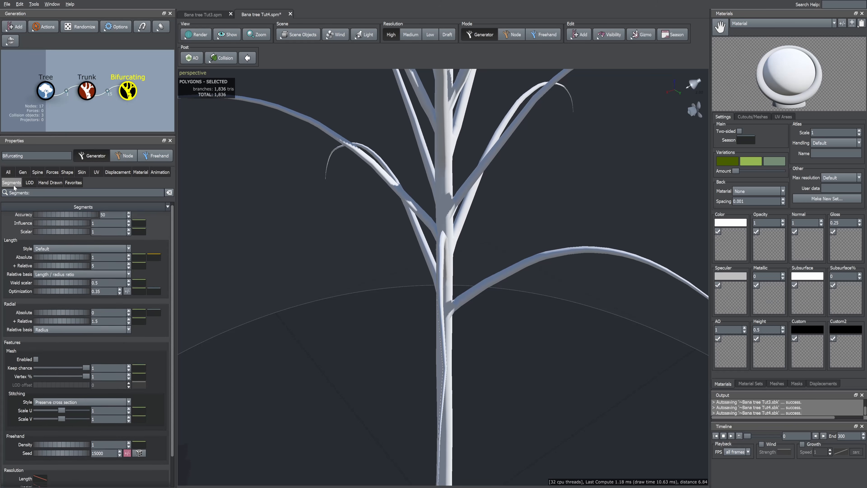
left_click(202, 36)
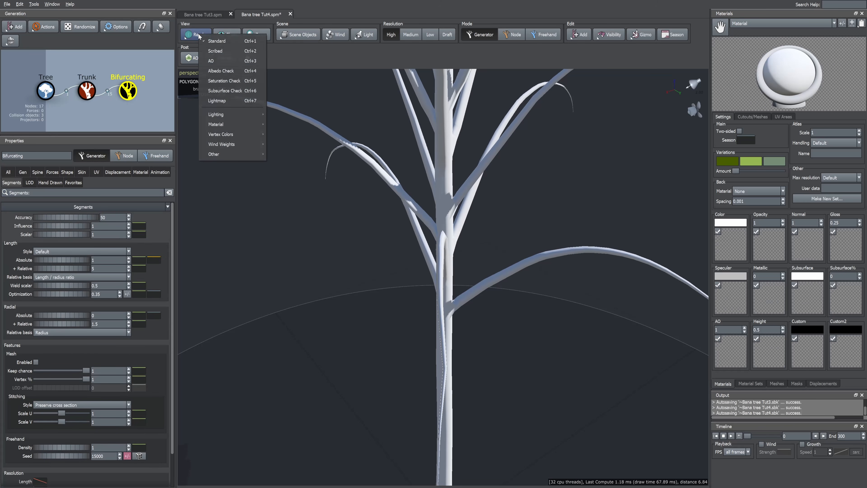
left_click(221, 52)
left_click_drag(382, 197, 466, 251)
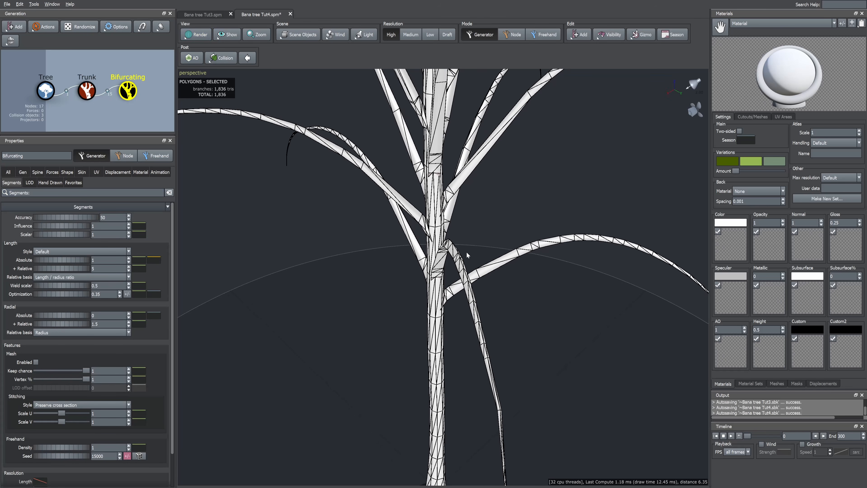
Set the relative radial segments of the Bifurcating branches to 12.
left_click(108, 323)
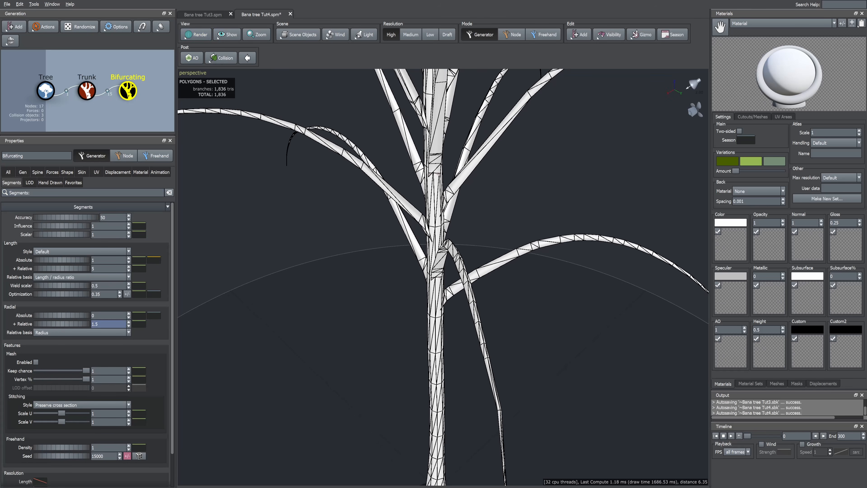
type("6")
key("Return")
type("12")
key("Return")
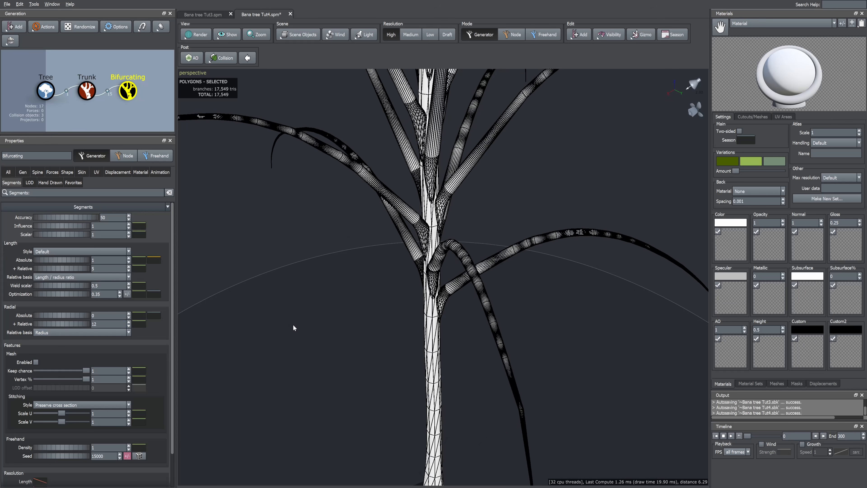
left_click_drag(294, 328, 280, 326)
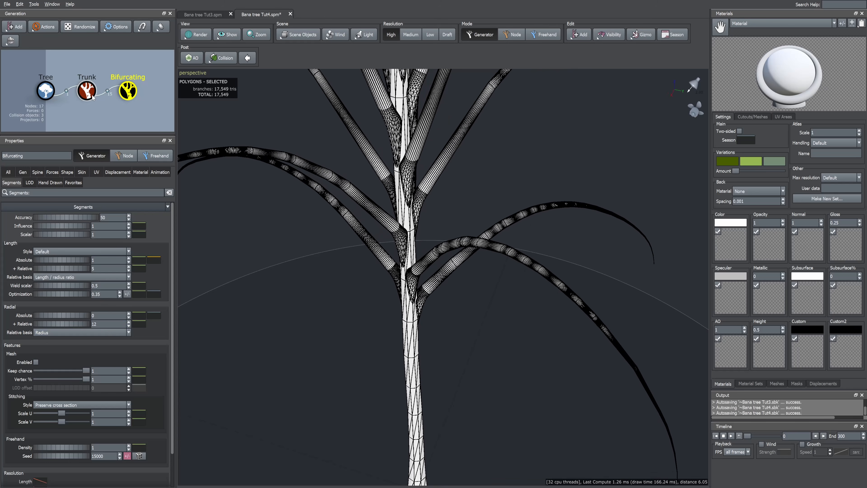
Set the trunk's relative radial segments to 6 and its relative length segments to 3.
left_click(89, 94)
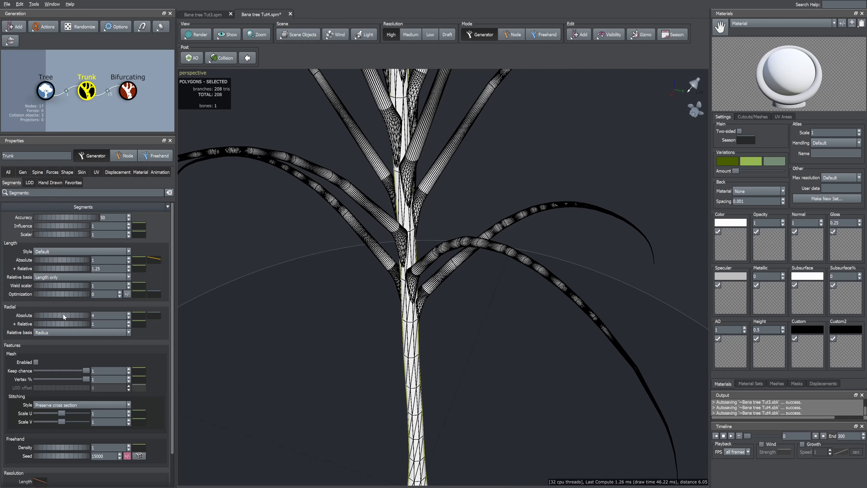
double_click(103, 323)
type("6")
key("Return")
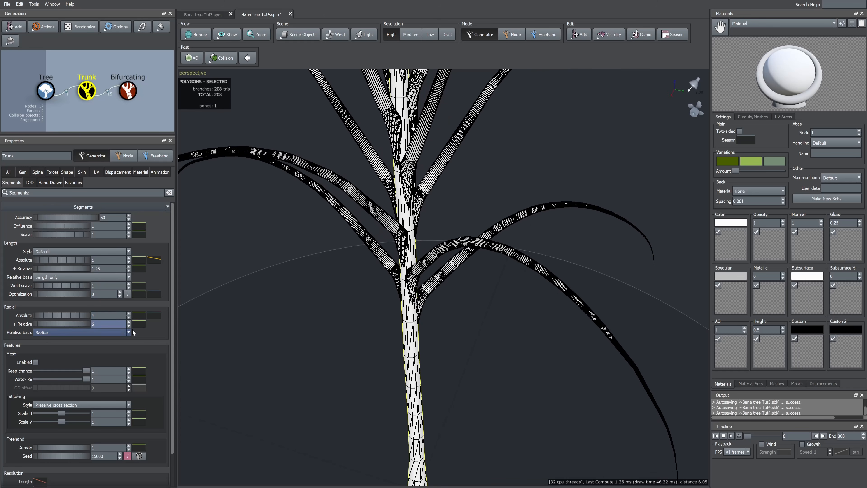
double_click(103, 268)
type("3")
key("Return")
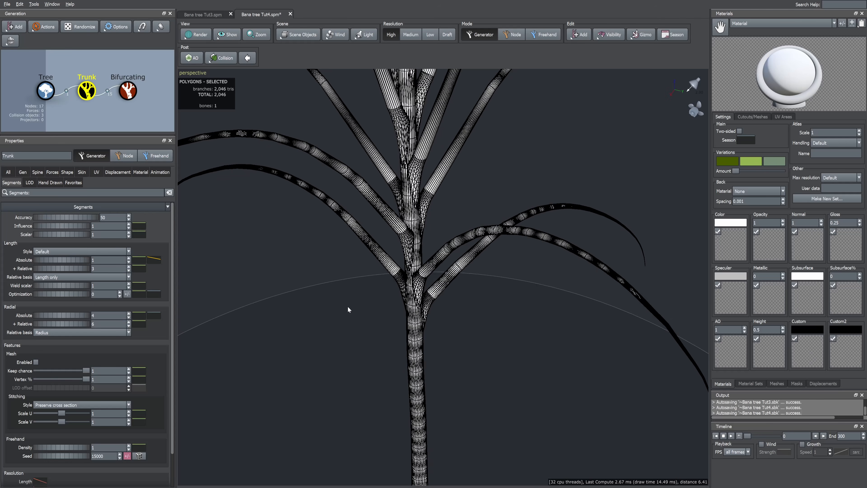
left_click_drag(348, 305, 330, 302)
Thin the base of the Bifurcating branches by lowering the start of the absolute radius profile curve to about 0.646.
left_click(134, 94)
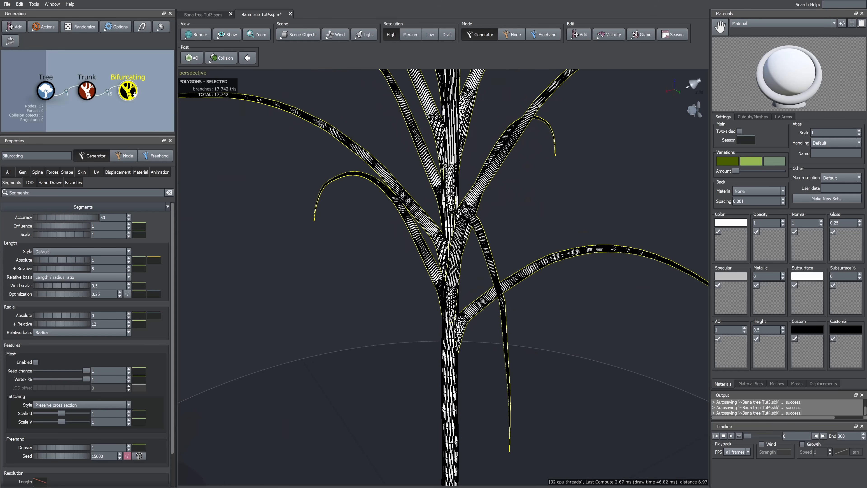
left_click(82, 172)
left_click(156, 242)
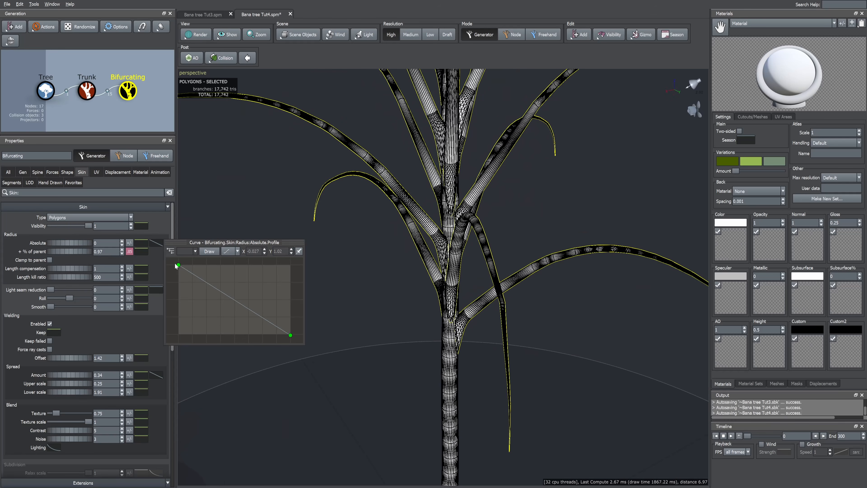
left_click_drag(177, 265, 180, 291)
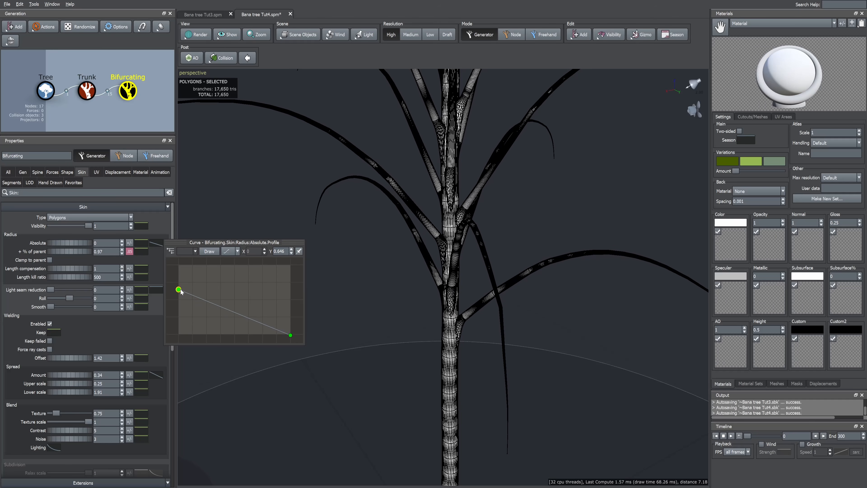
Switch the viewport render mode to Standard and review the whole tree's trunk and branches.
left_click(11, 182)
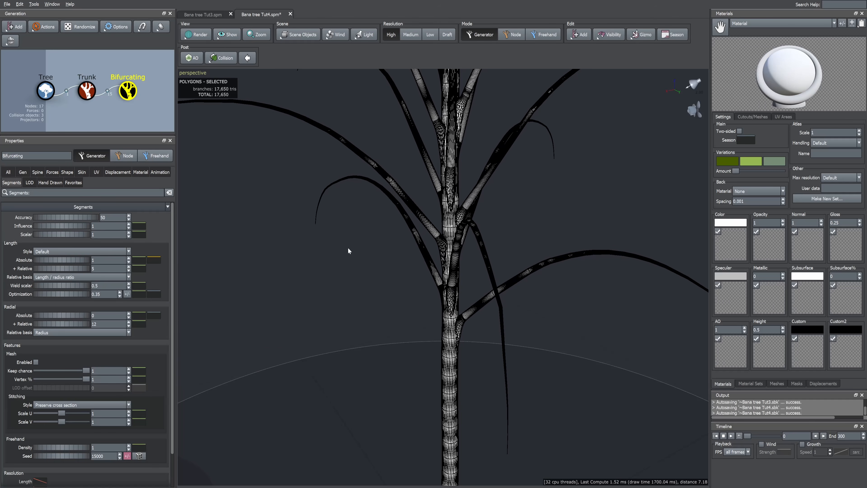
left_click_drag(348, 248, 222, 99)
left_click(196, 37)
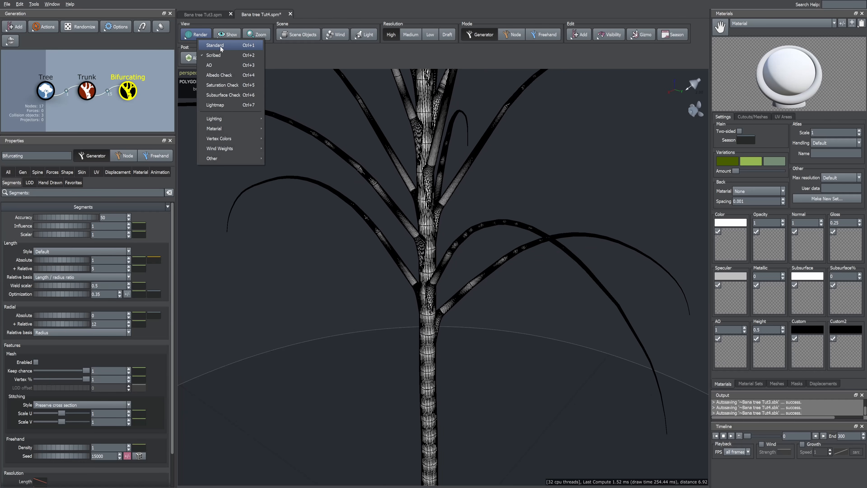
left_click(220, 45)
scroll(409, 322, "down", 5)
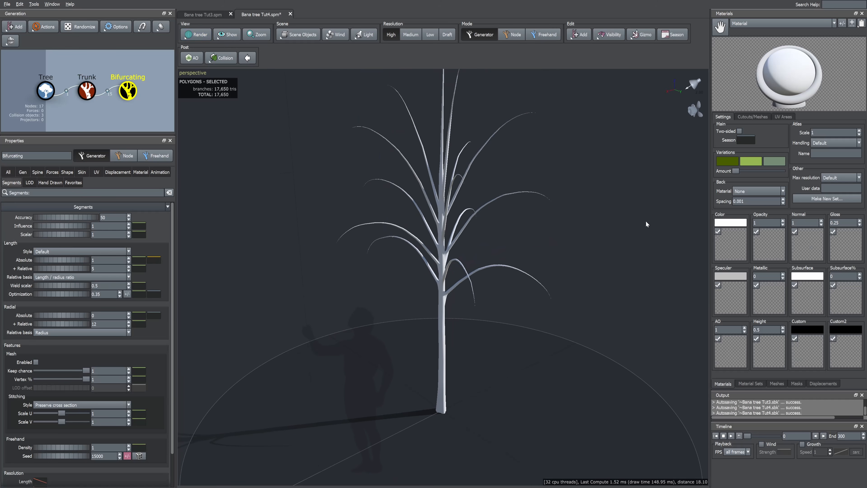
left_click_drag(639, 212, 534, 240)
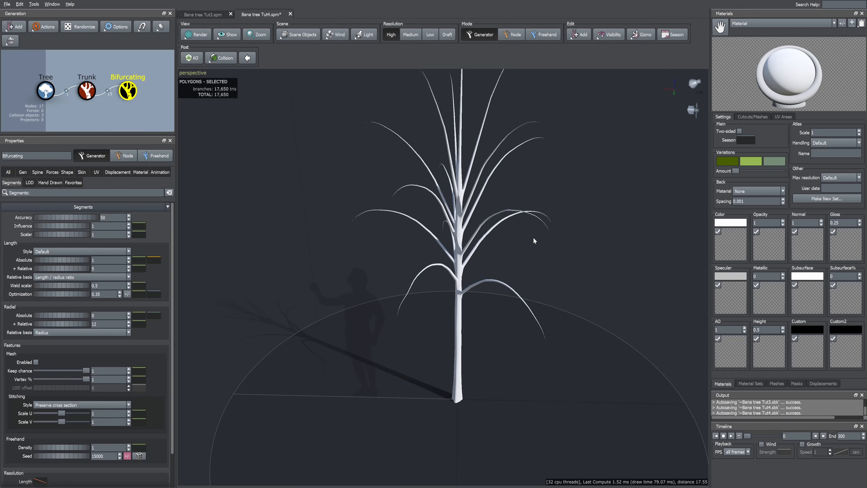
left_click_drag(443, 241, 416, 301)
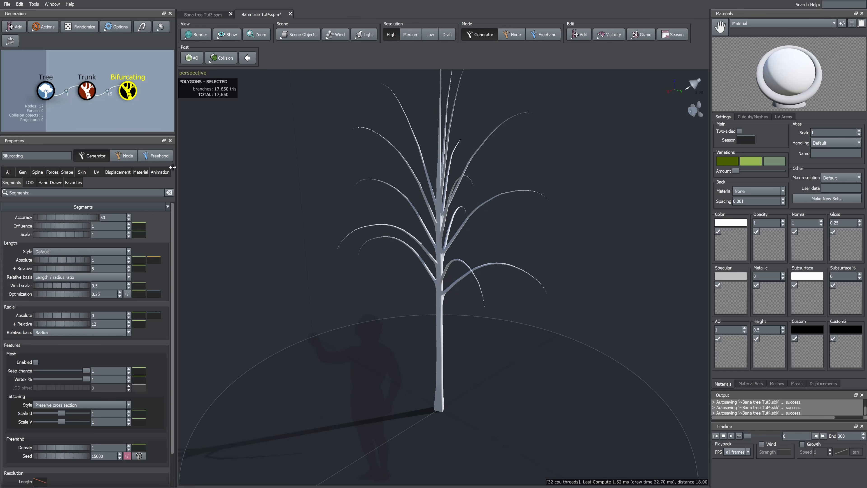
Add Frond geometry to the Bifurcating branches.
left_click(133, 98)
left_click_drag(239, 177, 263, 193)
right_click(238, 178)
mouse_move(259, 185)
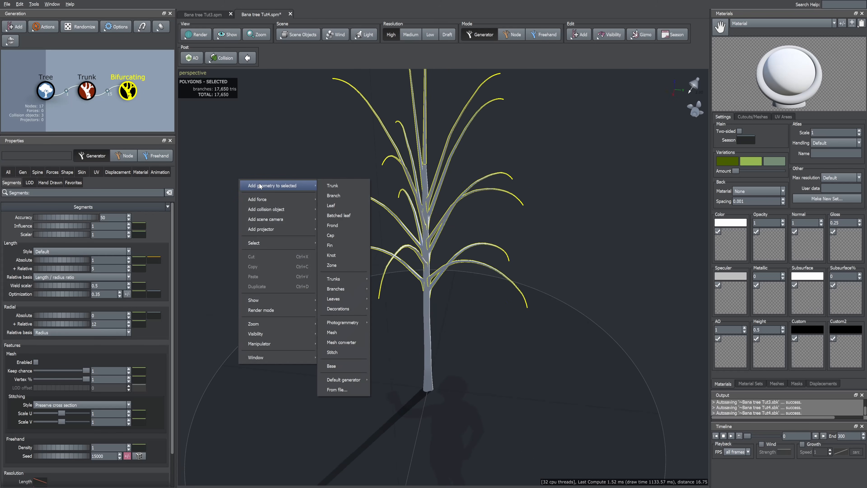
left_click(345, 226)
left_click_drag(343, 225, 401, 257)
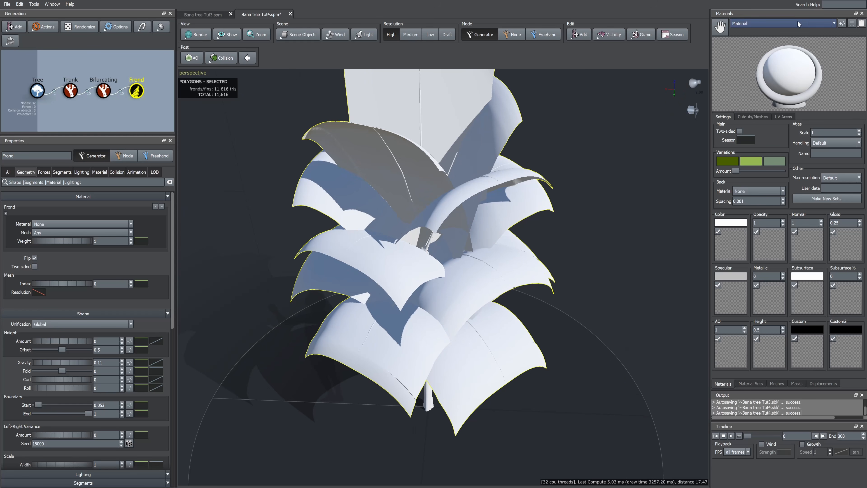
Create a new material named Leaf.
left_click(842, 24)
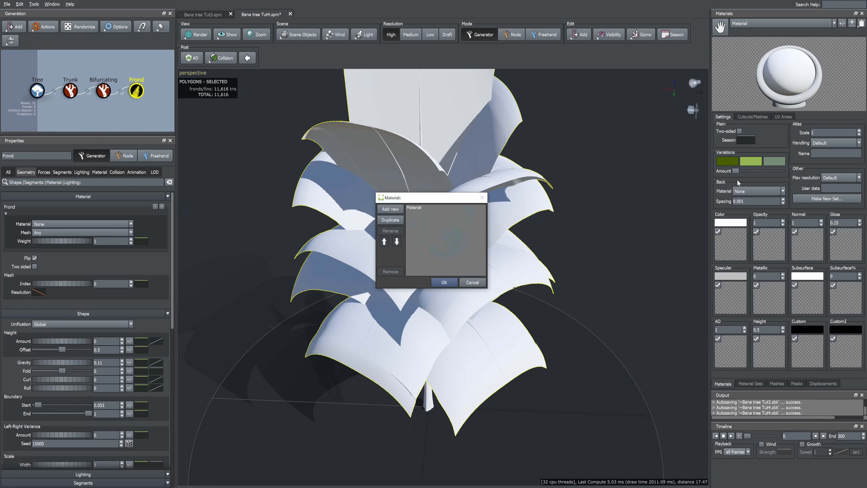
left_click(391, 210)
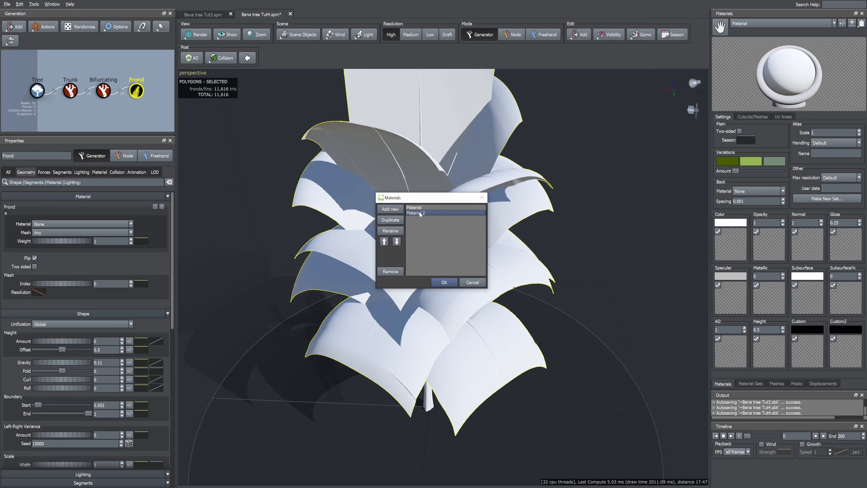
left_click(397, 232)
type("Leaf")
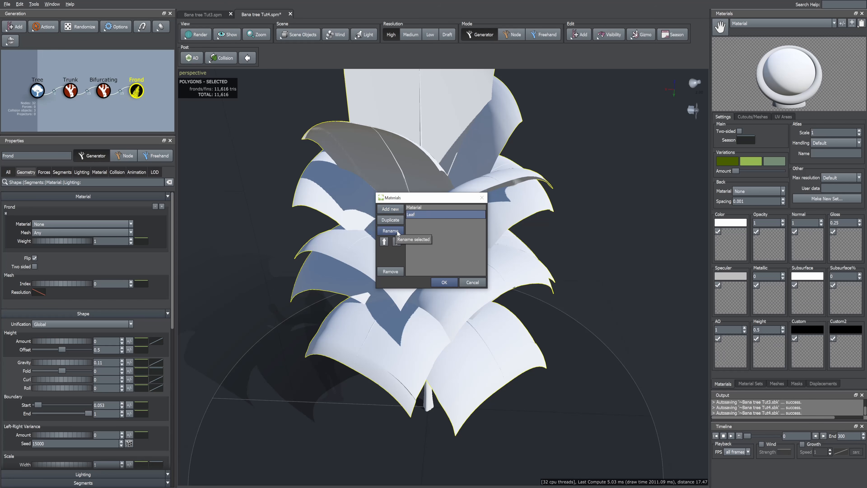
left_click(444, 282)
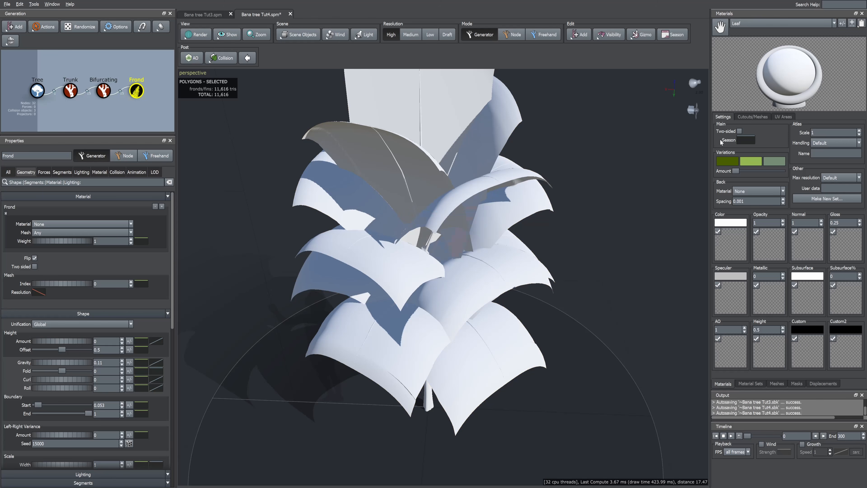
Load Material_3.png as the Leaf material's color map and accept the matching maps for the other slots.
double_click(730, 236)
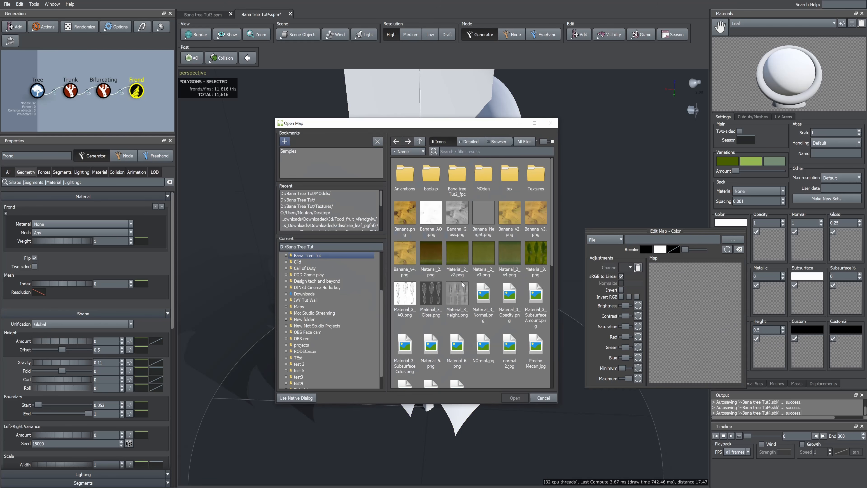
left_click(538, 255)
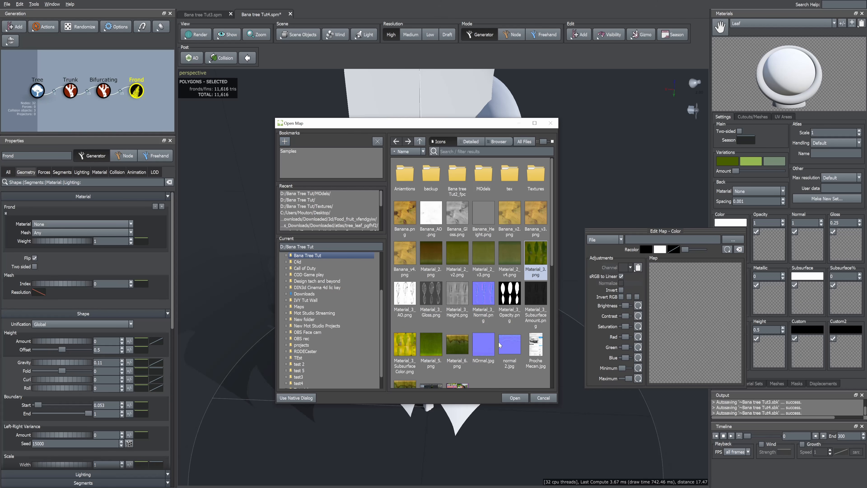
left_click(515, 398)
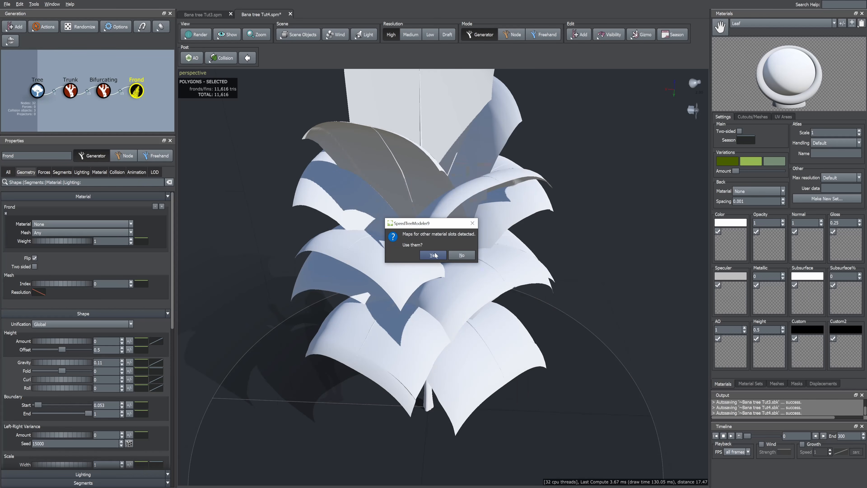
left_click(433, 255)
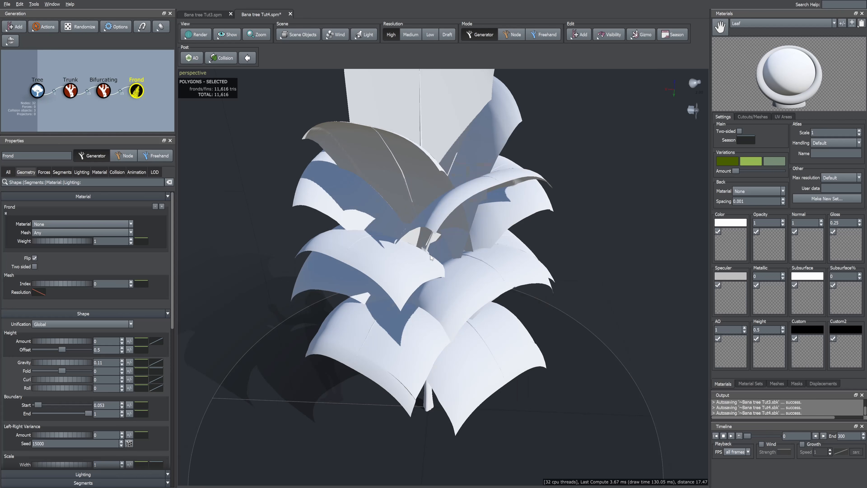
mouse_move(638, 195)
left_mouse_down()
mouse_move(622, 206)
mouse_move(624, 197)
left_mouse_up()
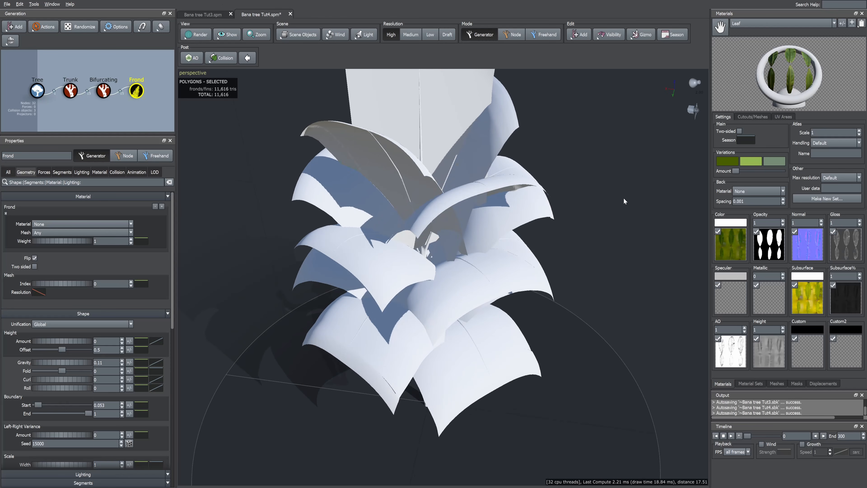
Add a cutout to the Leaf material, open its mesh for editing and enlarge the editing window.
left_click(761, 117)
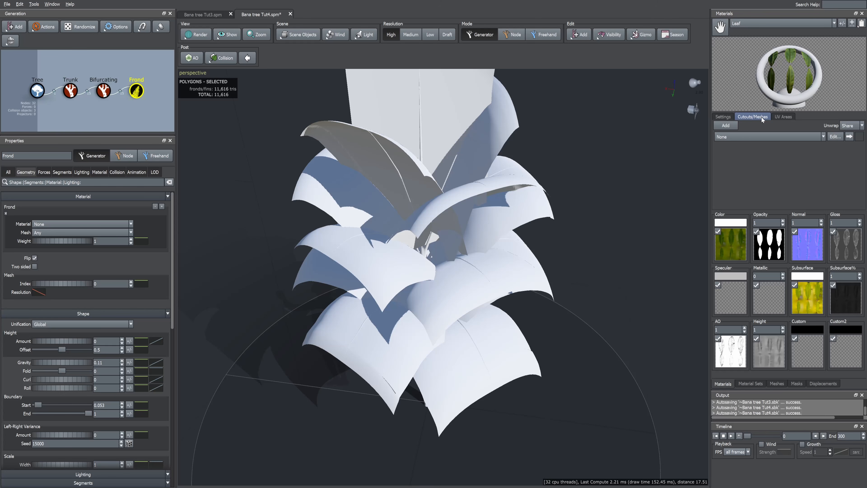
left_click(835, 137)
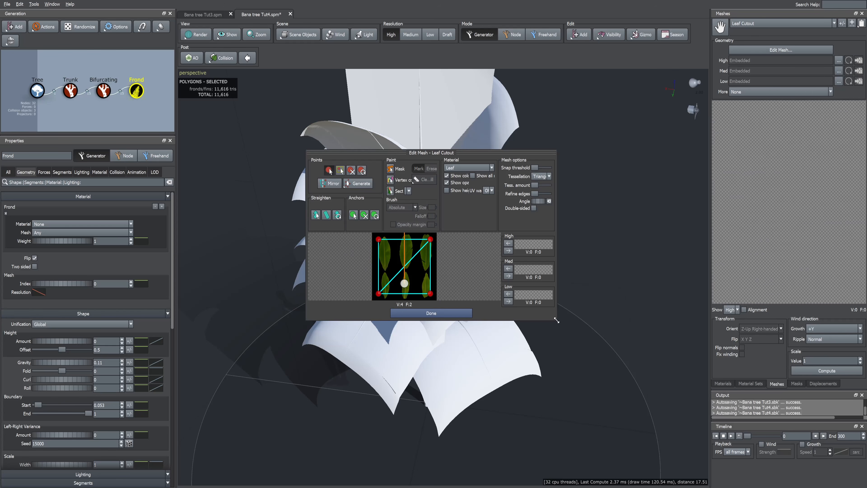
left_click_drag(556, 319, 681, 473)
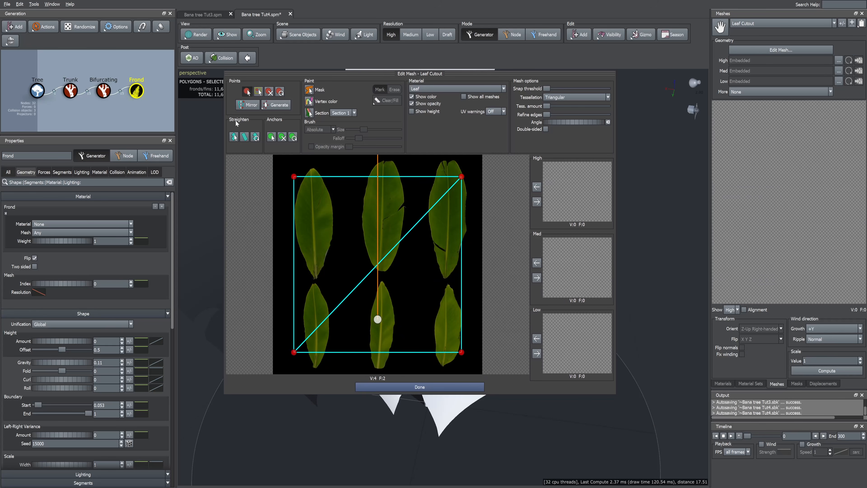
Fit the cutout's straighten region to the first leaf in the atlas's upper row, aligning its spine with the midrib and narrowing its width.
left_click(233, 138)
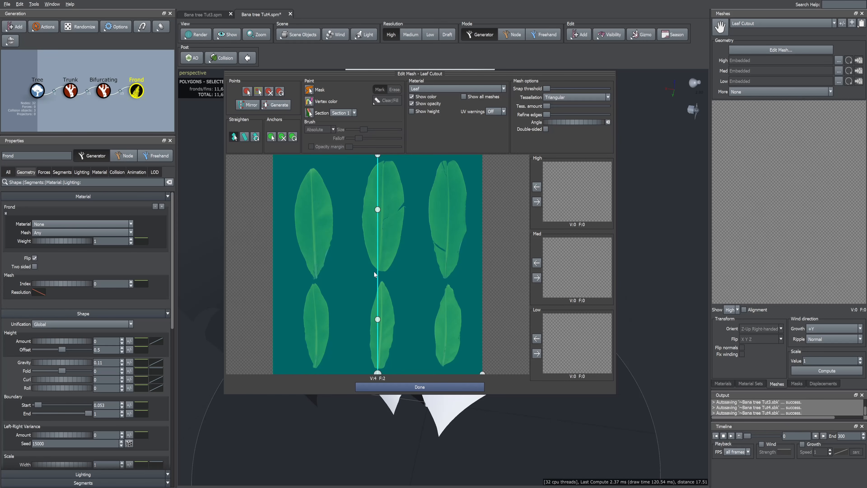
left_click_drag(378, 374, 321, 281)
scroll(320, 281, "down", 2)
left_click_drag(367, 196, 366, 253)
scroll(345, 254, "up", 4)
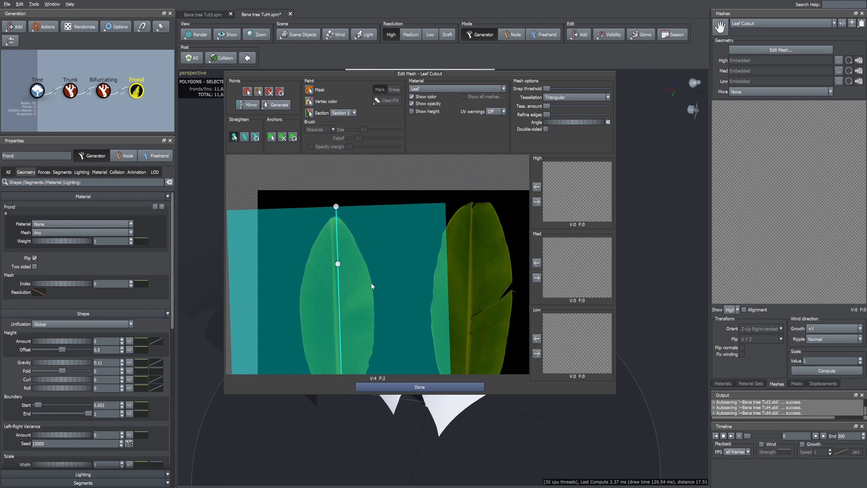
left_click_drag(352, 342, 350, 339)
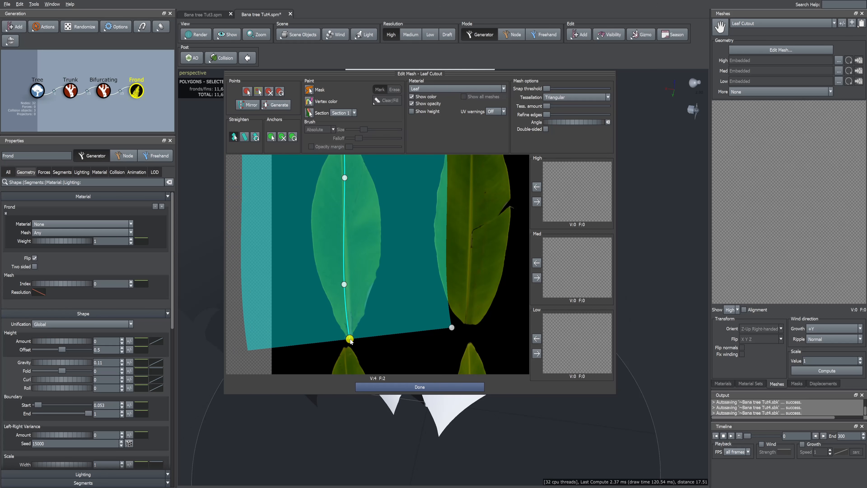
left_click_drag(344, 287, 347, 286)
left_click_drag(345, 177, 342, 174)
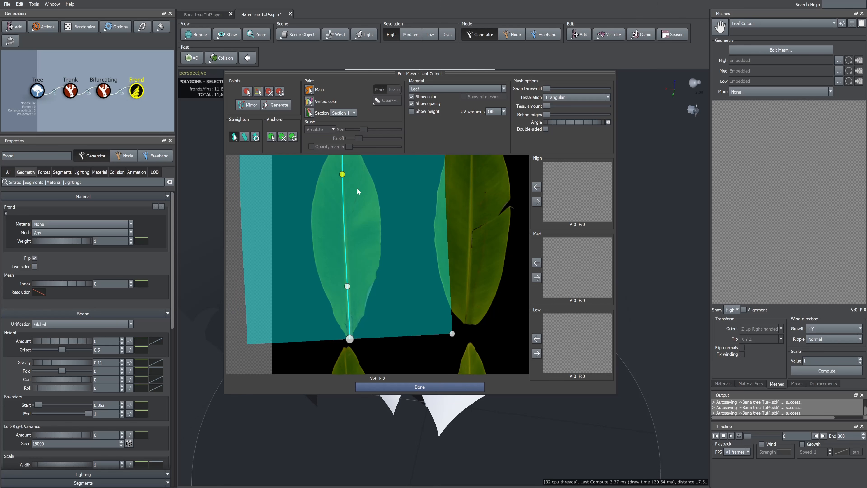
left_click_drag(438, 342, 385, 343)
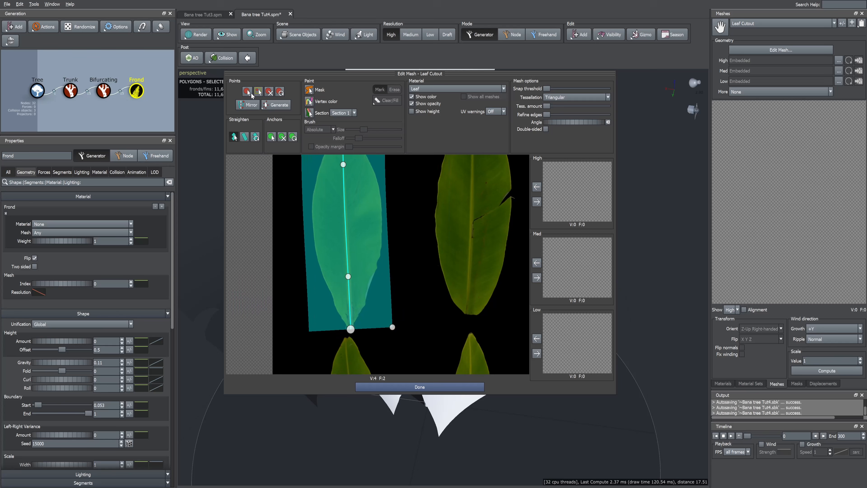
Shape the cutout mesh around the leaf tip by adding a tip point, moving the upper corners down and adding a point on each side.
left_click(247, 93)
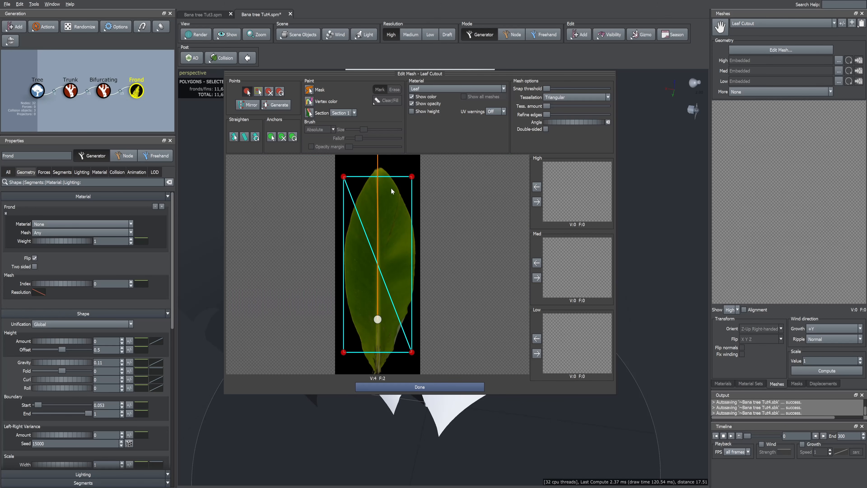
left_click(379, 164)
left_click_drag(344, 178, 348, 208)
left_click_drag(412, 176, 420, 221)
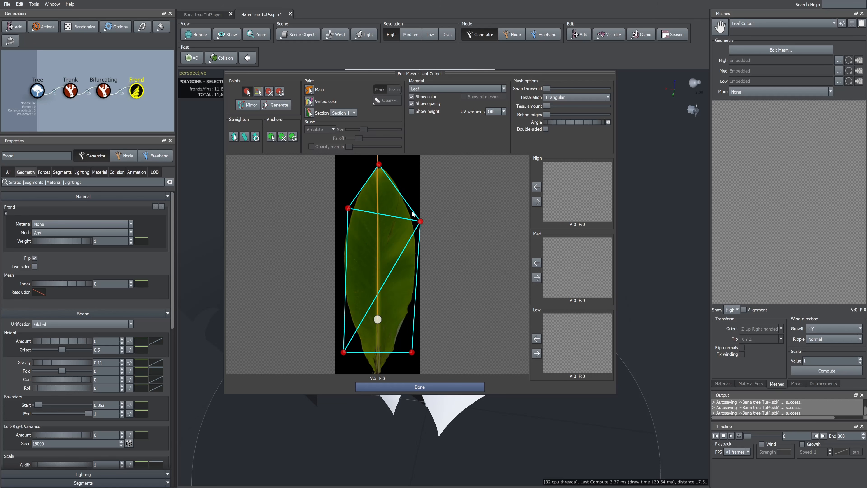
left_click(400, 177)
left_click(360, 179)
Add and adjust mesh points along both edges of the leaf's upper half so the outline follows the blade.
left_click(341, 264)
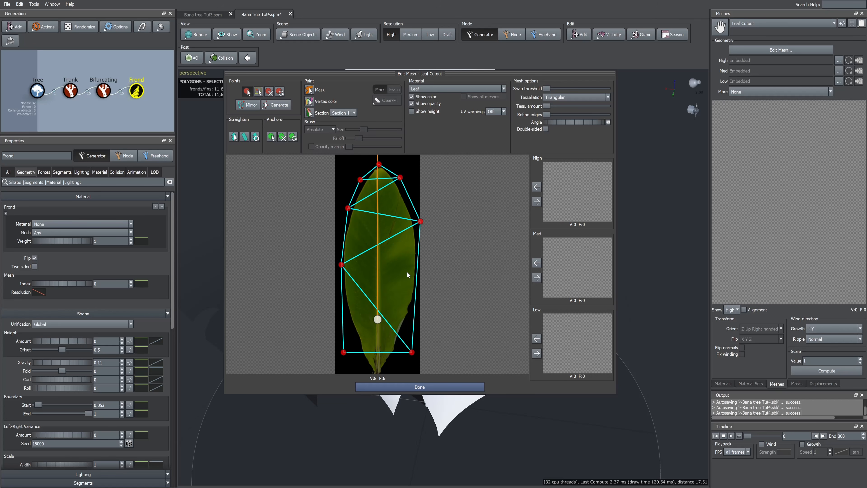
left_click(420, 272)
left_click_drag(421, 222, 421, 232)
left_click(340, 230)
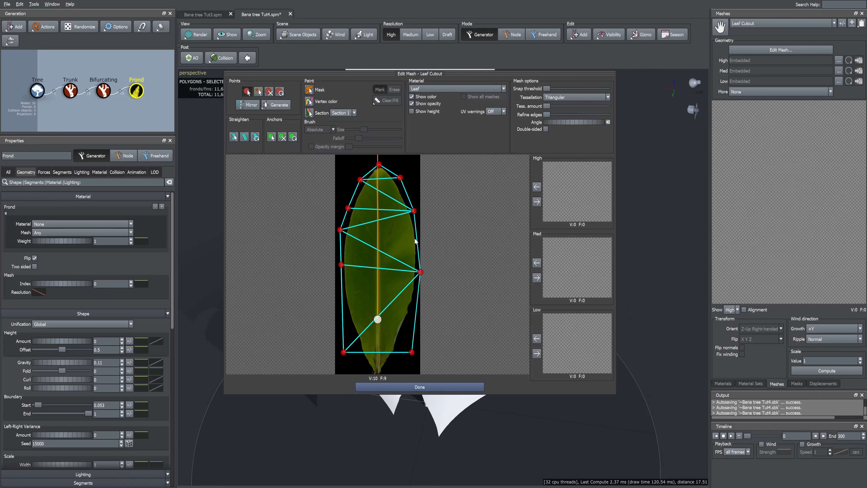
left_click(413, 211)
left_click(407, 194)
left_click(352, 191)
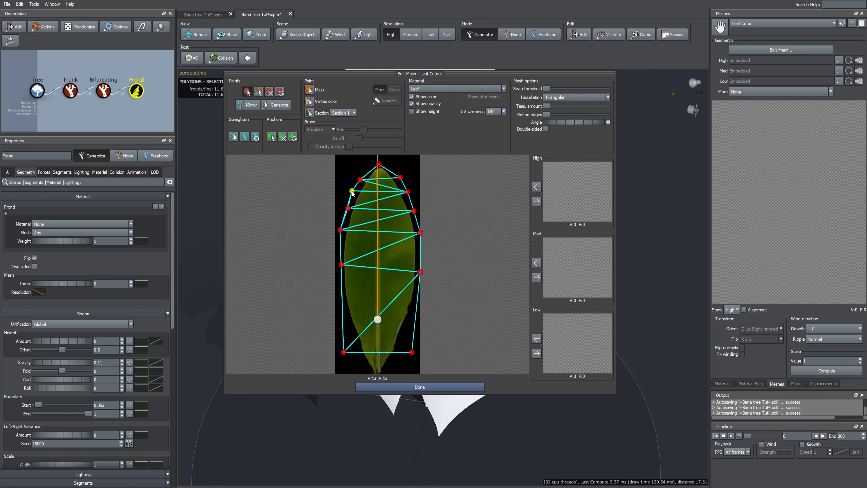
left_click_drag(352, 191, 355, 193)
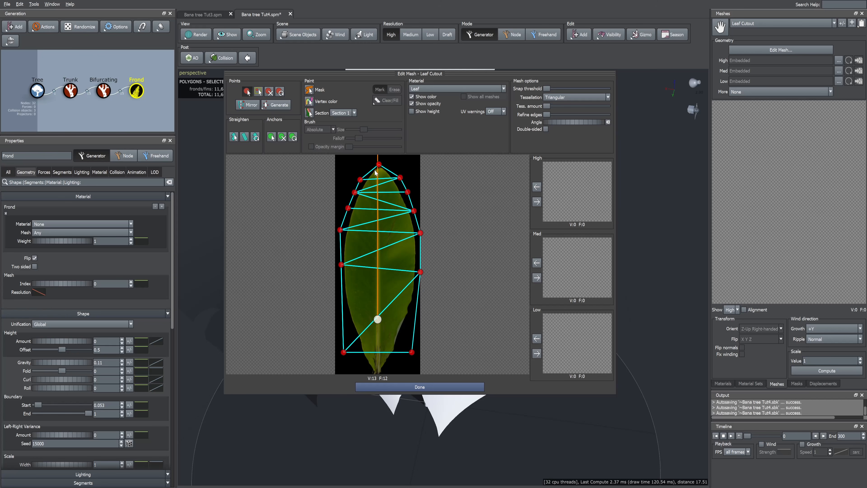
Outline the leaf's left edge down to the stem with added mesh points, moving the lower left corner to the base.
left_click(338, 252)
left_click_drag(341, 264, 338, 272)
left_click(343, 302)
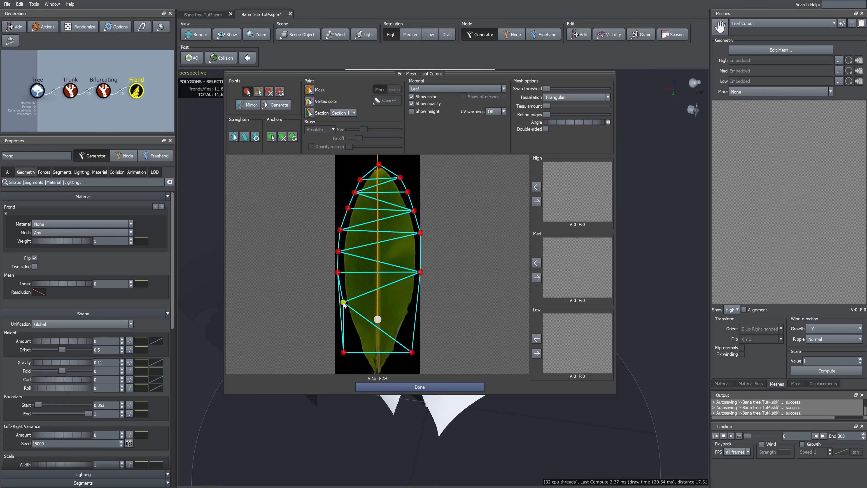
left_click_drag(343, 352, 371, 373)
left_click(357, 350)
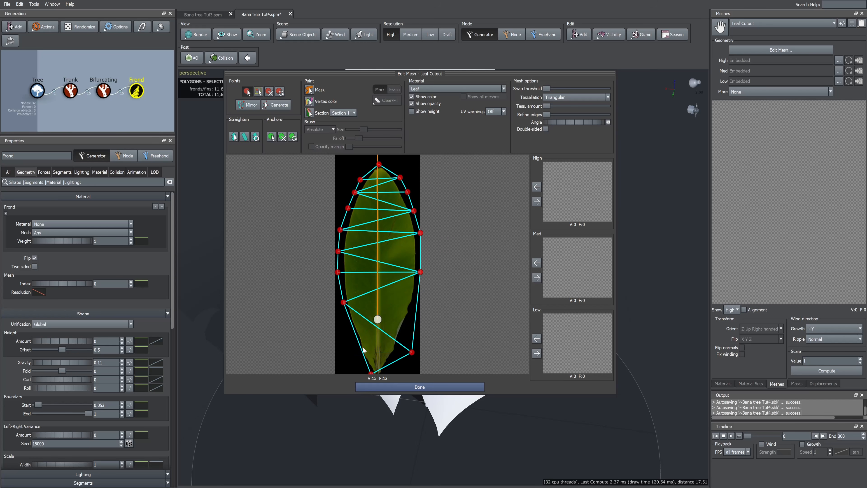
left_click(350, 323)
left_click_drag(349, 327, 345, 328)
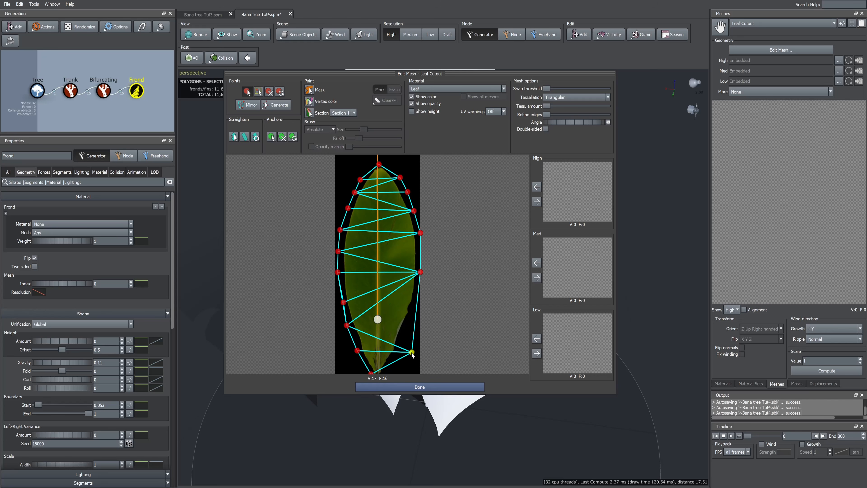
Outline the leaf's lower right edge by moving the corner point inward and adding points at the stem base and along the blade.
left_click_drag(411, 352, 396, 350)
left_click(389, 373)
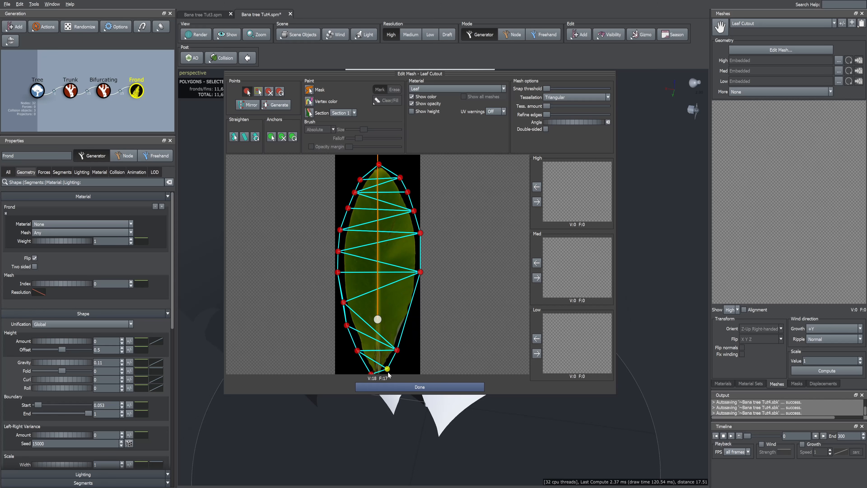
left_click(404, 325)
left_click(415, 301)
Add a column of interior mesh points along the leaf's midrib from the lower blade up to the tip.
left_click(378, 300)
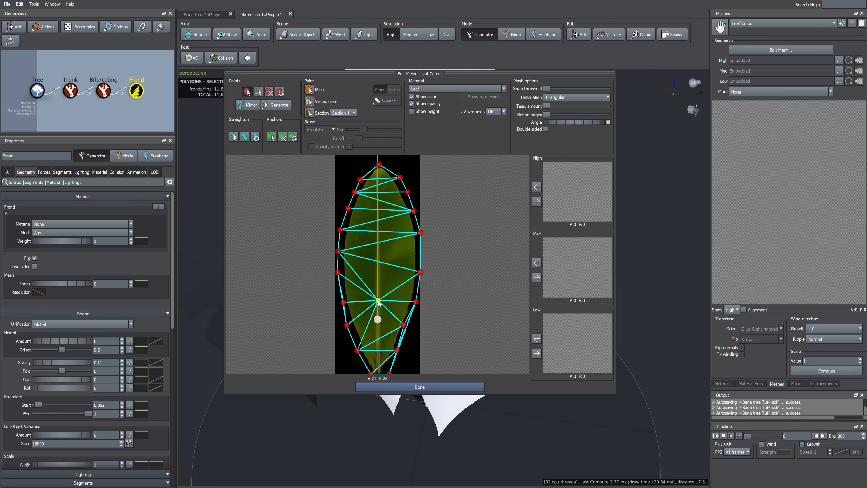
left_click(376, 270)
left_click(378, 249)
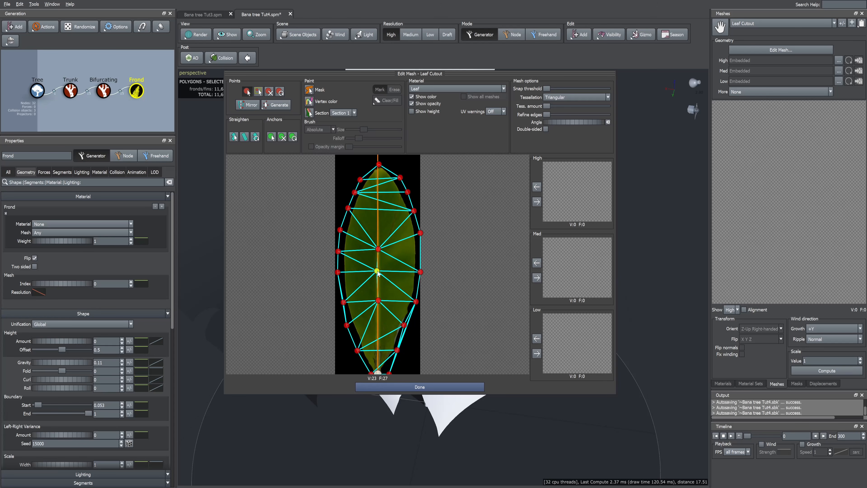
left_click(377, 224)
left_click(378, 205)
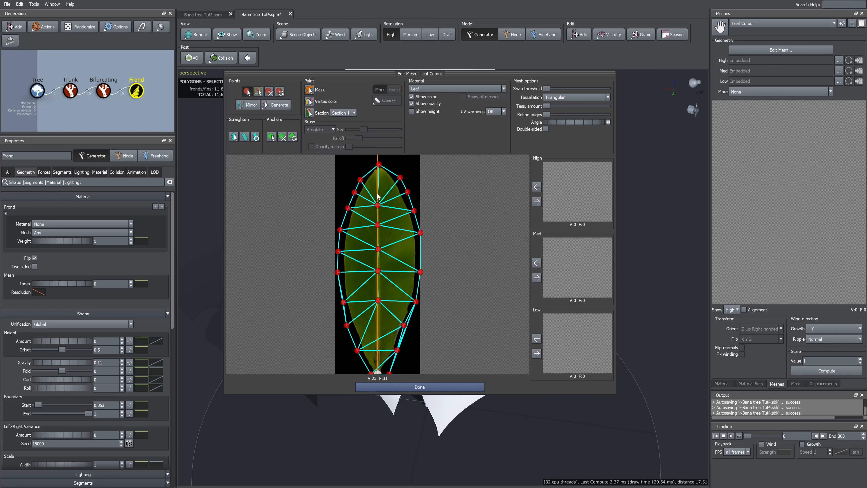
left_click(378, 192)
left_click(377, 177)
Add interior mesh points down the left half of the leaf and on the lower midrib, ending near the stem.
left_click(366, 204)
left_click(362, 225)
left_click(360, 250)
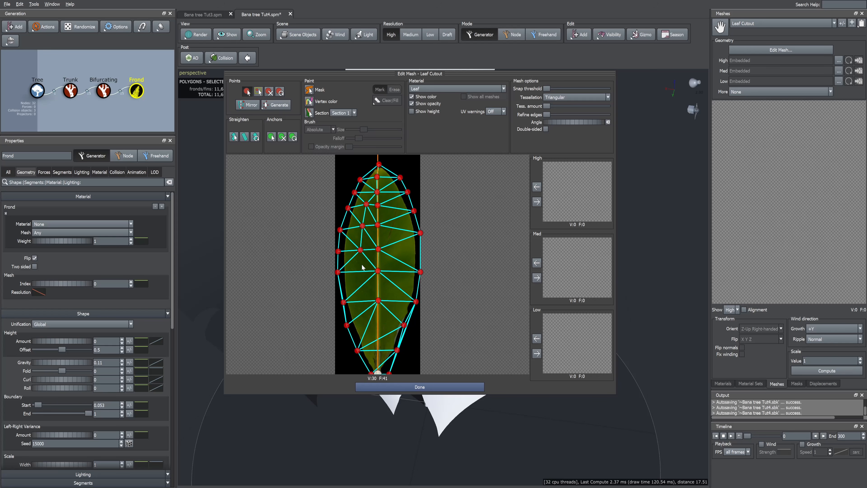
left_click(362, 270)
left_click(362, 300)
left_click(366, 320)
left_click(377, 323)
left_click(372, 351)
Fill the right half of the leaf with interior mesh points from the stem to the tip, including extra points near the edge.
left_click(383, 351)
left_click(389, 324)
left_click(404, 269)
left_click(395, 242)
left_click(404, 239)
left_click(393, 219)
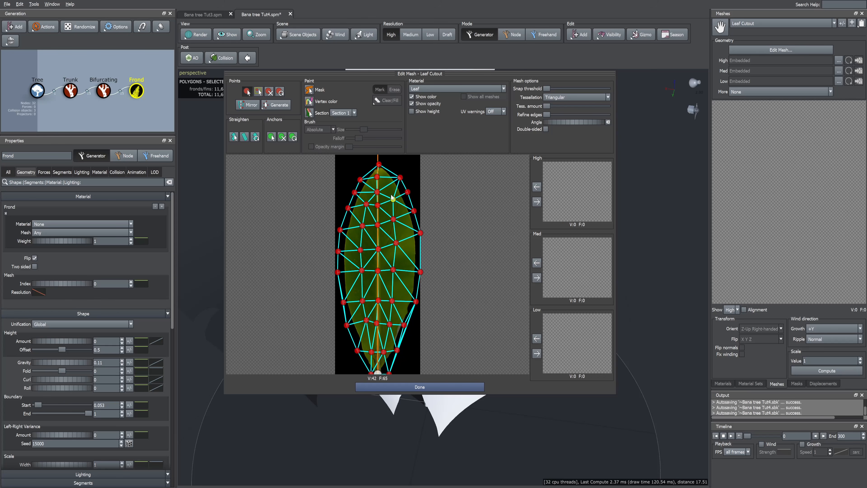
left_click(387, 186)
left_click(387, 177)
left_click(395, 323)
left_click(401, 301)
Add another column of interior mesh points close to the leaf's left edge, running from near the tip down to the lower blade.
left_click(368, 189)
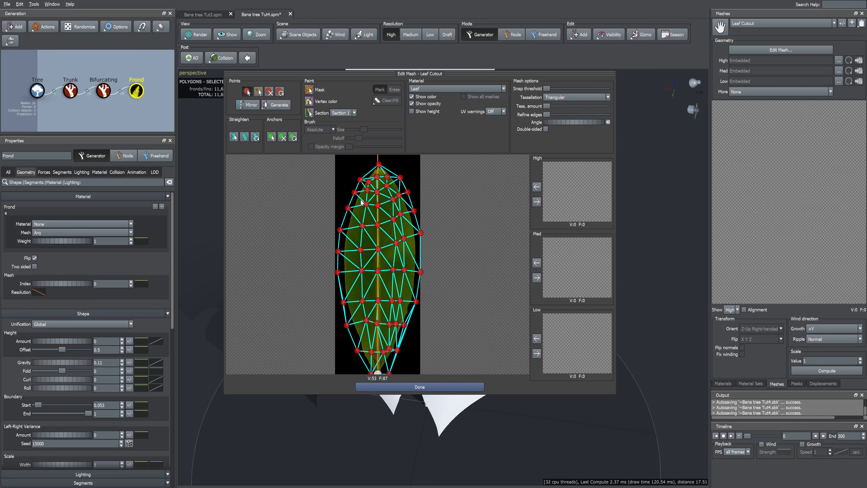
left_click(357, 211)
left_click(353, 228)
left_click(351, 250)
left_click(350, 273)
left_click(353, 302)
left_click(355, 318)
left_click(361, 339)
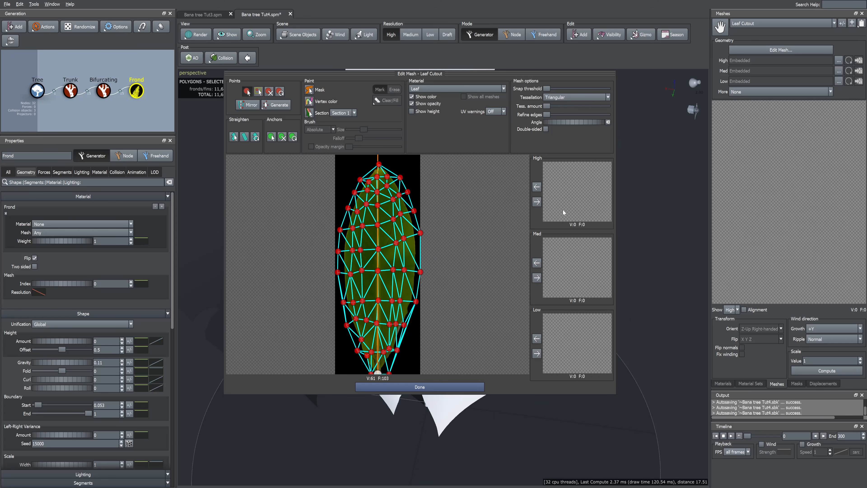
Store the edited cutout mesh in the High, Med and Low resolution slots and finish the mesh editing.
left_click(537, 202)
left_click(536, 277)
left_click(537, 353)
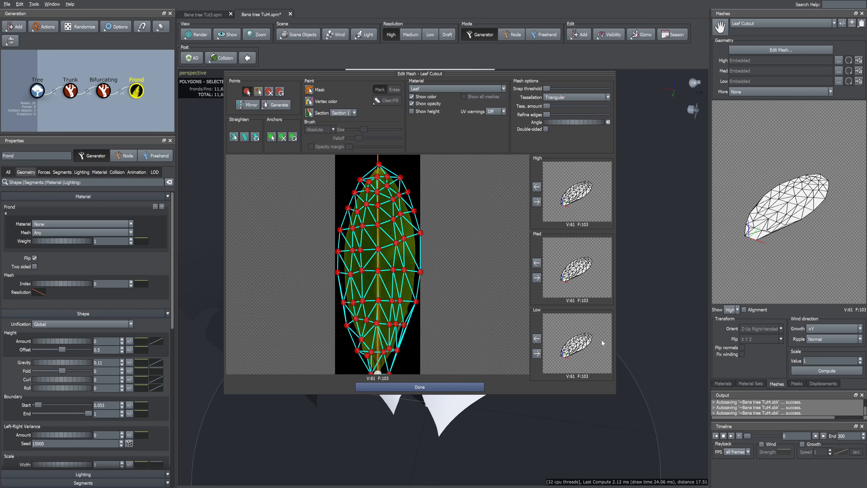
left_click(460, 389)
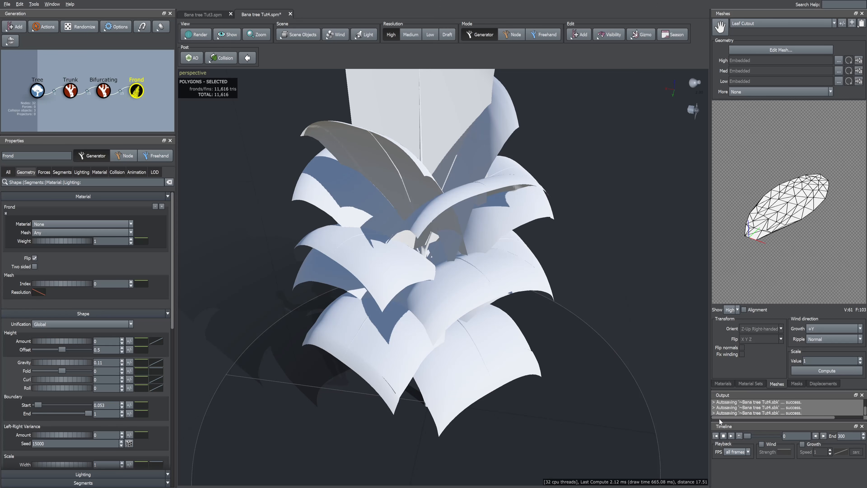
Assign the Leaf material to the Frond generator.
left_click(723, 383)
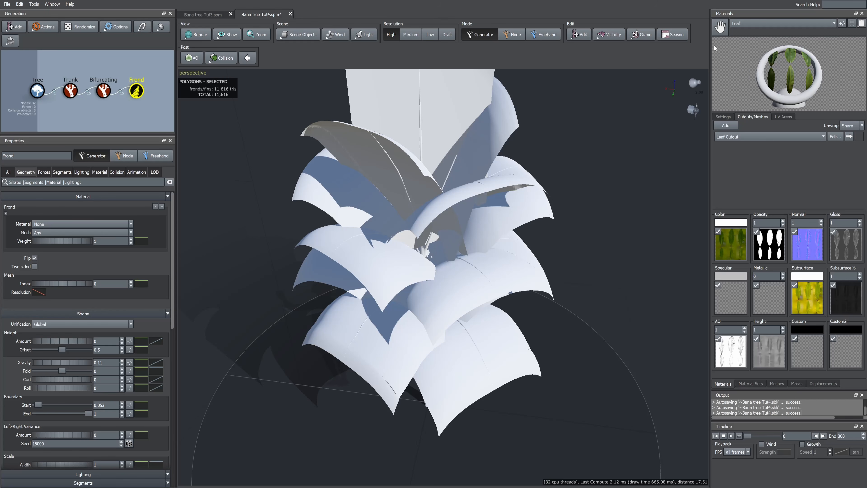
left_click_drag(137, 89, 137, 88)
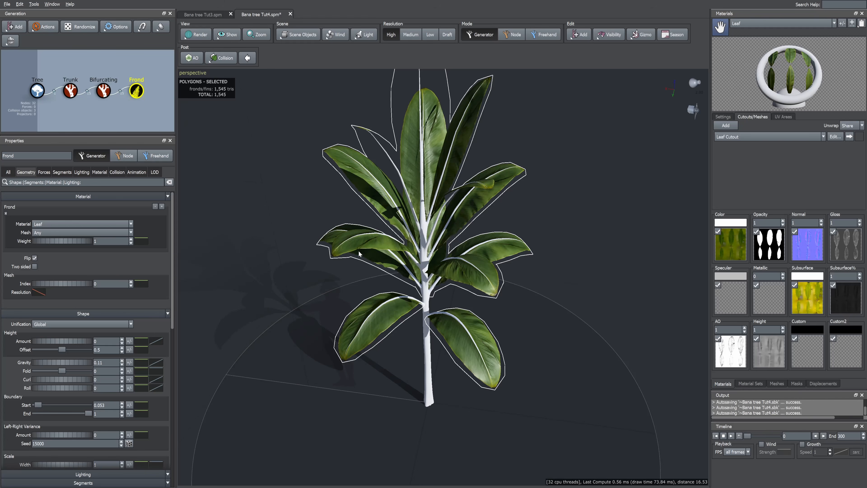
left_click_drag(358, 251, 405, 259)
scroll(406, 262, "up", 5)
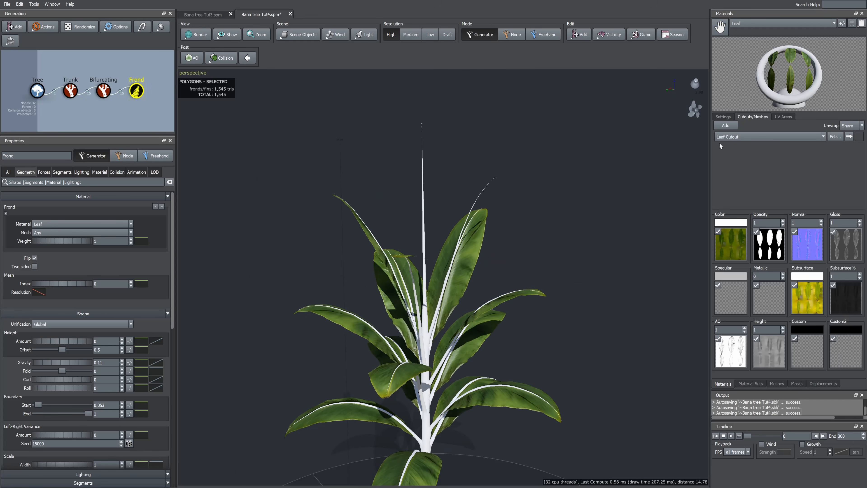
Make the Leaf material two-sided.
left_click(723, 117)
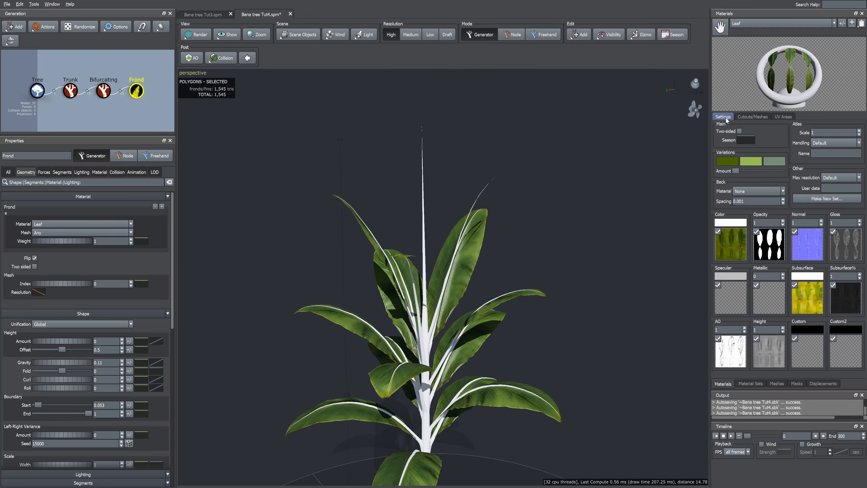
left_click(739, 132)
mouse_move(575, 215)
left_mouse_down()
mouse_move(456, 248)
mouse_move(467, 220)
mouse_move(449, 219)
left_mouse_up()
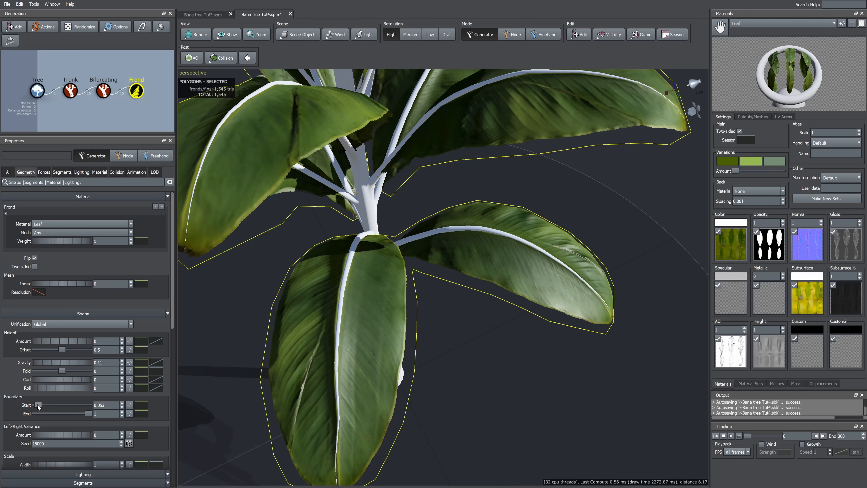
Set the fronds' boundary start to 0.106 so the blades begin farther out along the stems.
left_click_drag(39, 405, 41, 409)
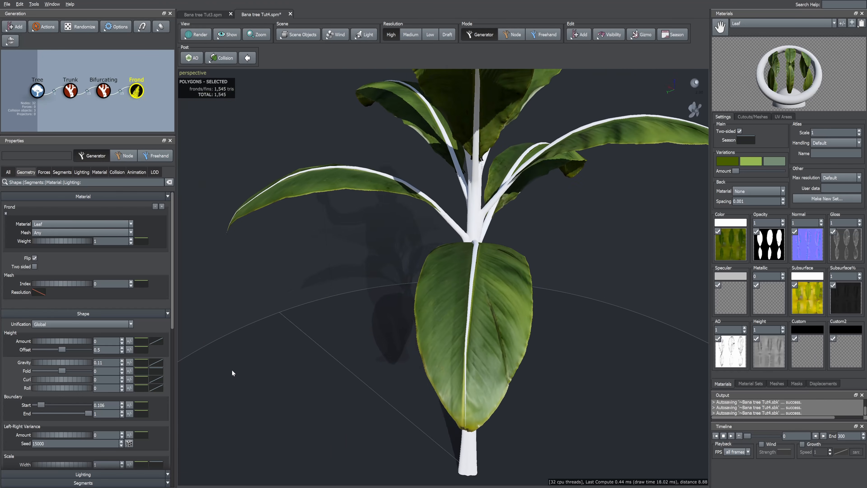
left_click_drag(232, 373, 377, 277)
scroll(461, 238, "up", 3)
left_click_drag(461, 238, 448, 214)
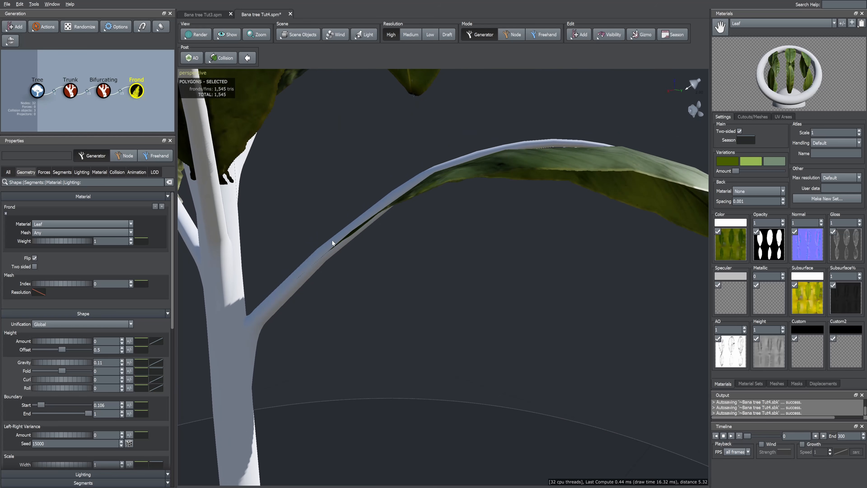
Bend the middle of the Bifurcating generator's absolute skin radius profile curve downward to thin the leaf stems.
left_click(104, 91)
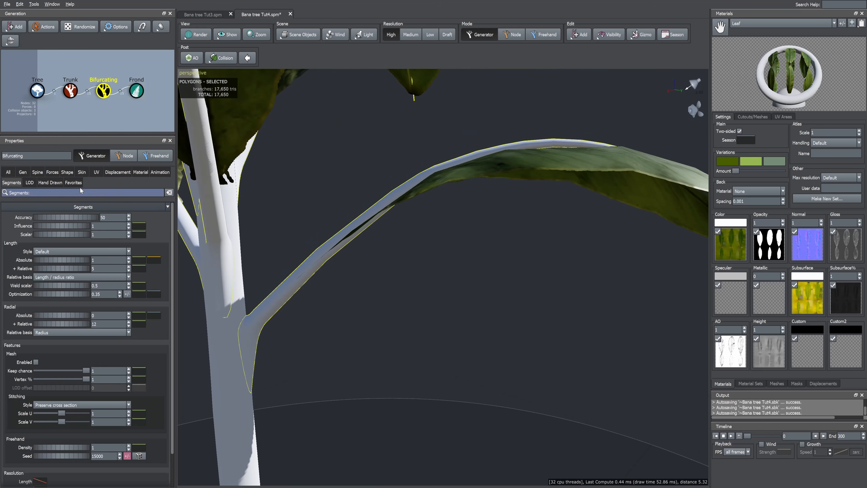
left_click(82, 172)
left_click(156, 242)
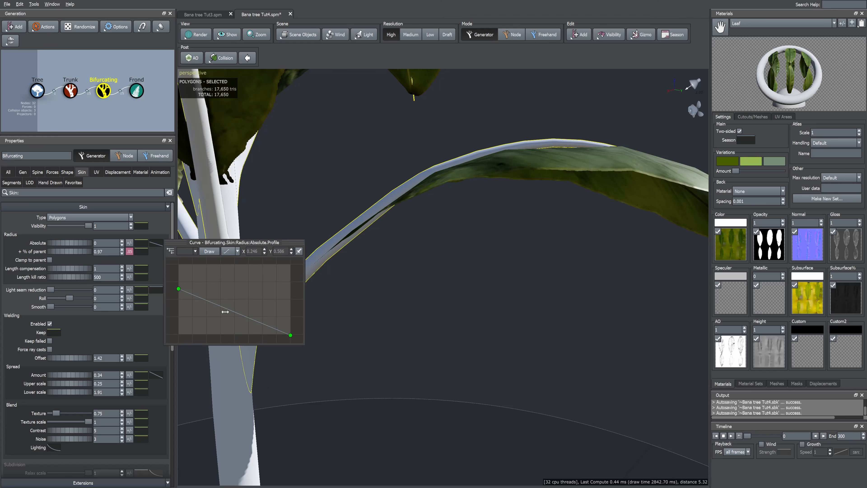
left_click(220, 306)
left_click_drag(220, 305, 218, 317)
left_click_drag(234, 242, 472, 244)
left_click_drag(456, 323, 445, 324)
left_click(367, 198)
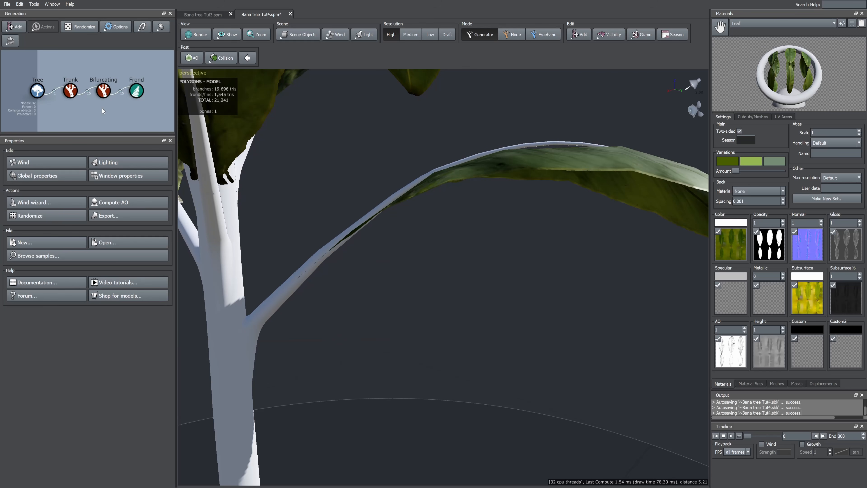
Set the Bifurcating generator's relative length segments to 12 and its absolute radial segments to 2.
left_click(102, 91)
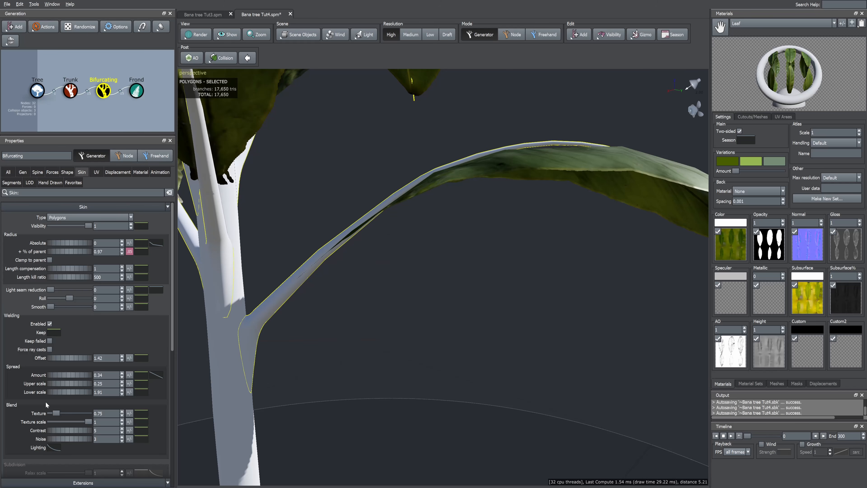
left_click(11, 182)
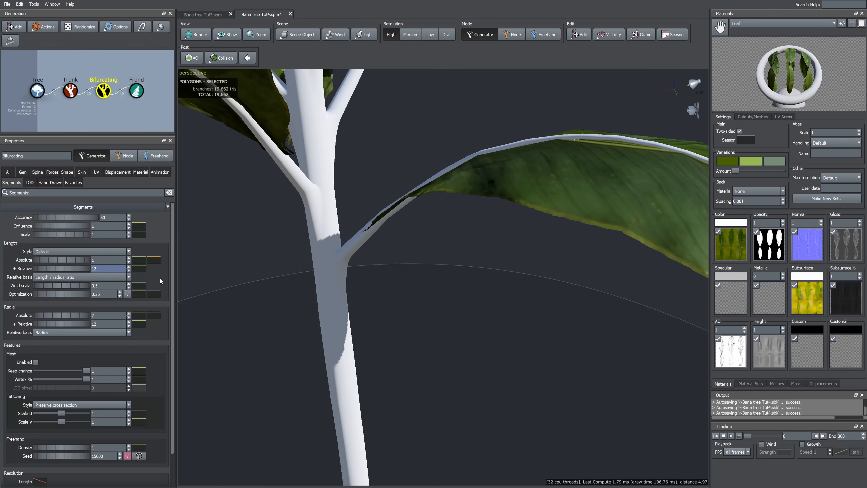
scroll(447, 279, "down", 5)
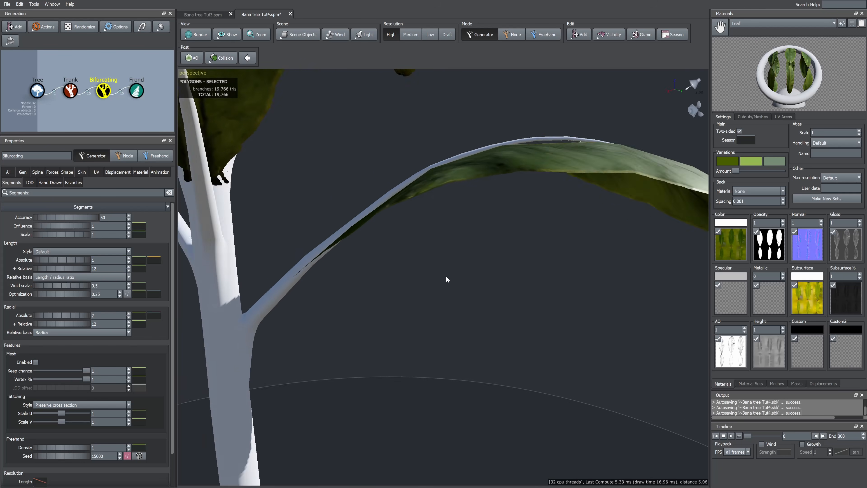
scroll(431, 285, "down", 6)
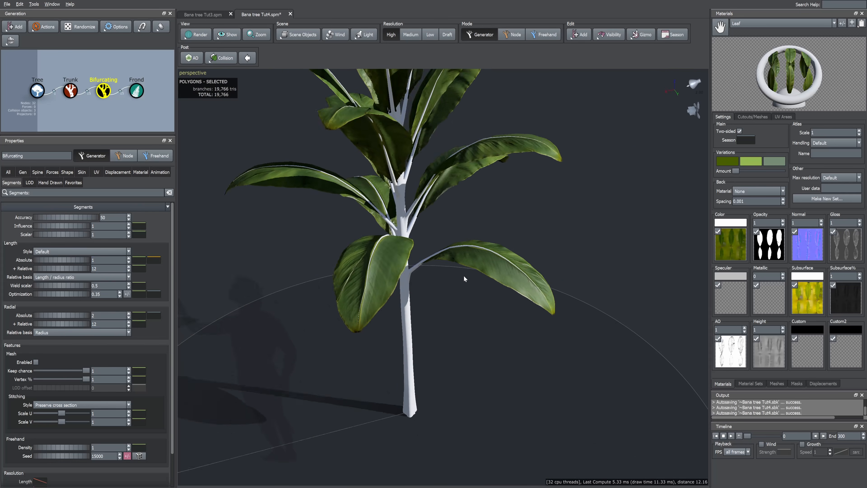
scroll(426, 309, "up", 3)
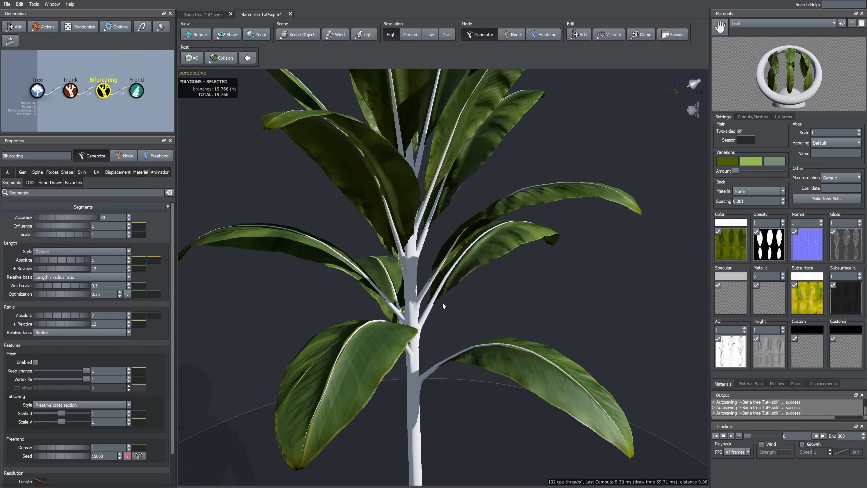
scroll(442, 306, "down", 4)
left_click_drag(445, 310, 426, 380)
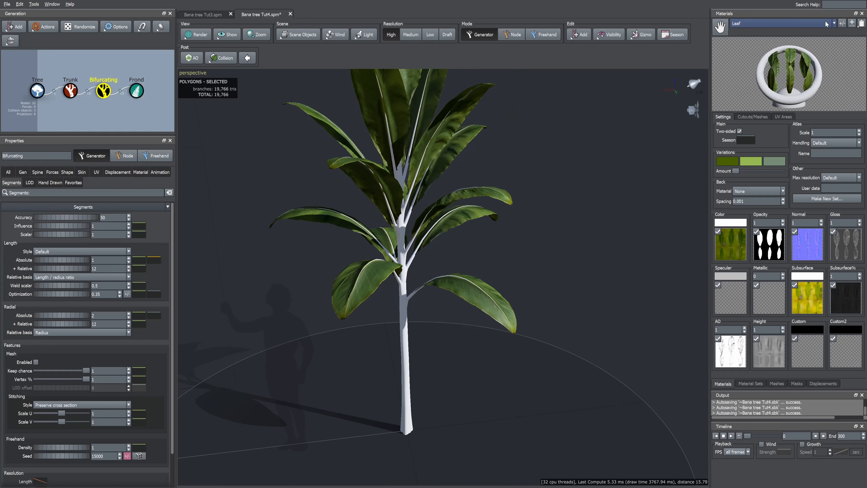
Create a new material and name it Bark.
left_click(841, 24)
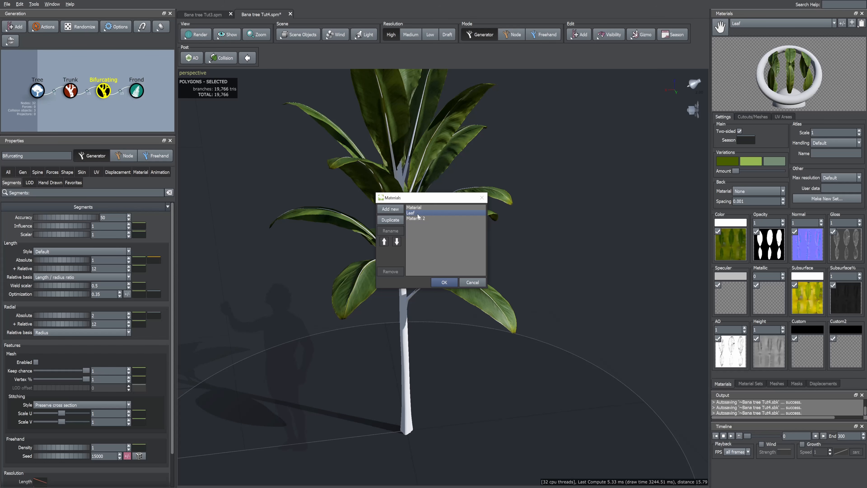
double_click(417, 218)
type("Bark")
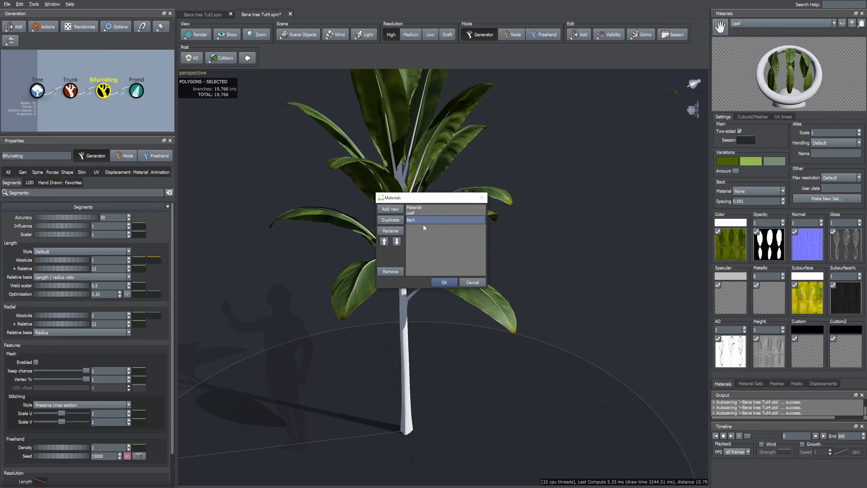
key("Return")
Load Material_2_v2.png as the Bark material's color map and NOrmal.jpg as its normal map.
left_click(731, 249)
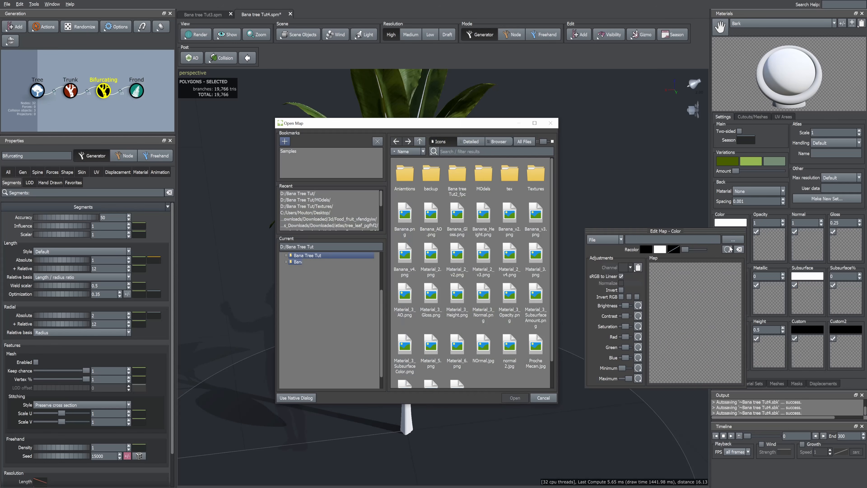
left_click(460, 253)
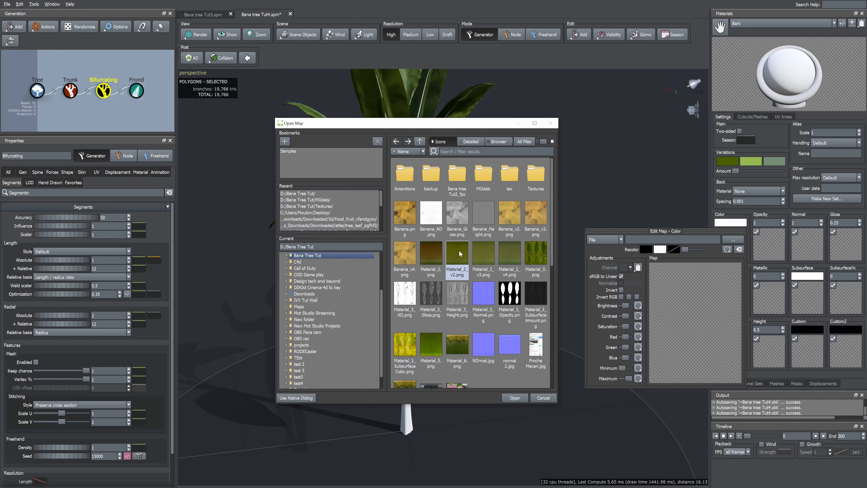
left_click(517, 398)
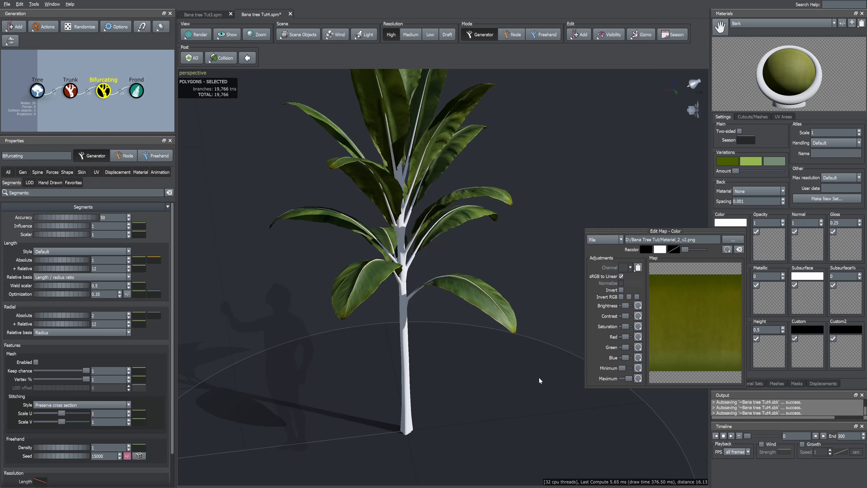
key("Escape")
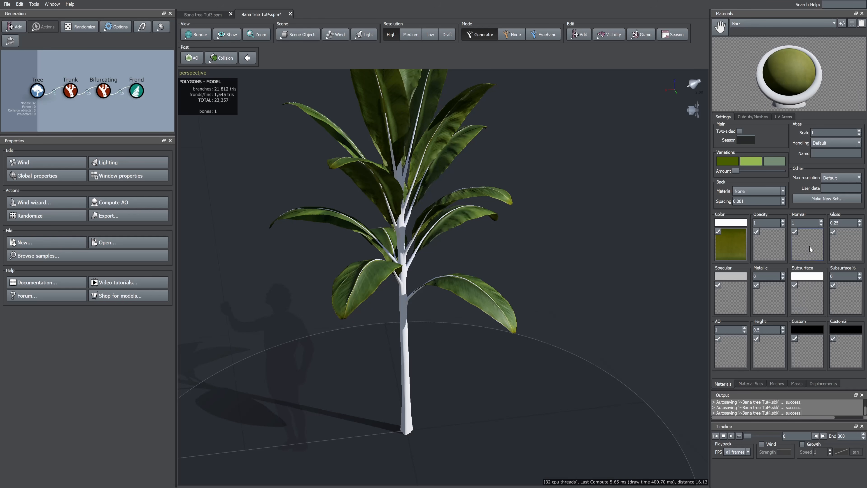
left_click(810, 249)
double_click(505, 339)
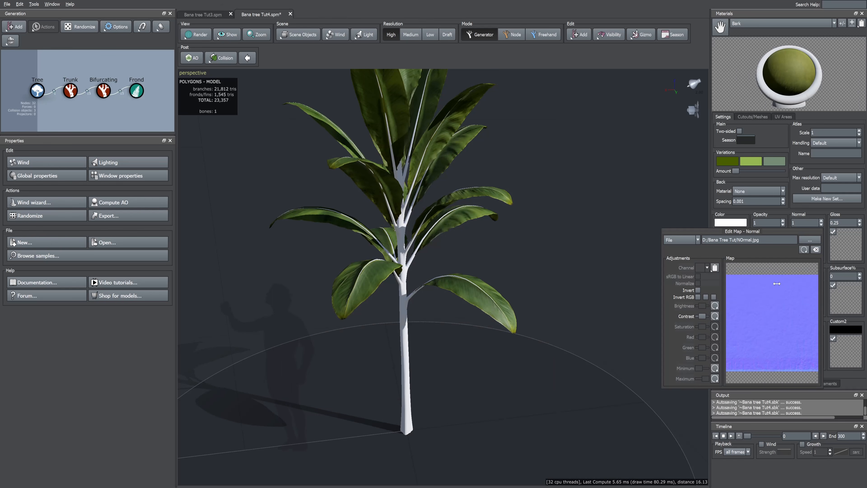
Load a gloss map into the Bark material and set its normal strength to 2.
left_click(845, 244)
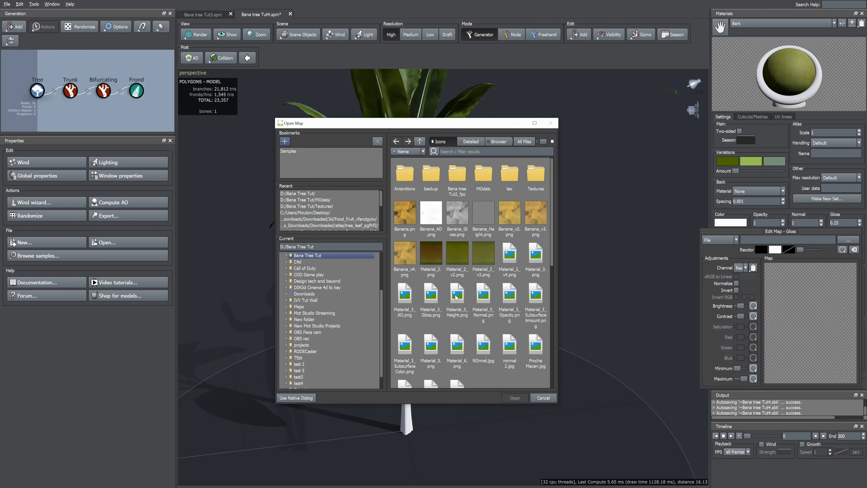
double_click(468, 268)
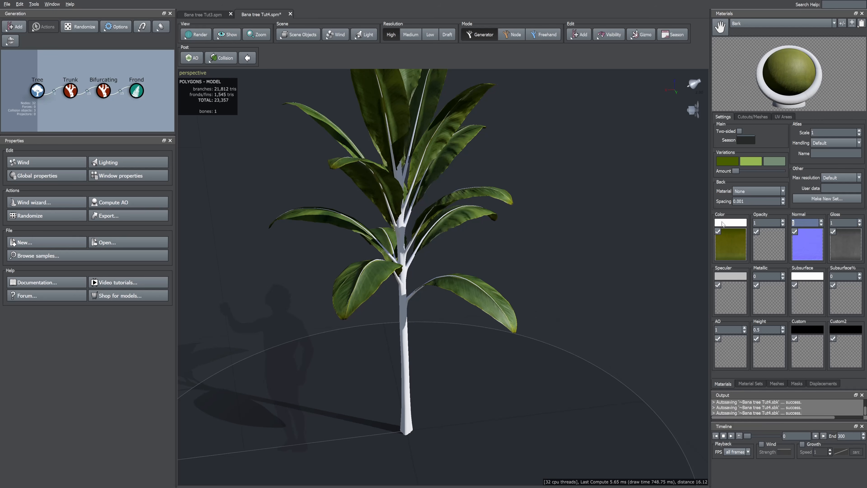
left_click_drag(647, 236, 592, 230)
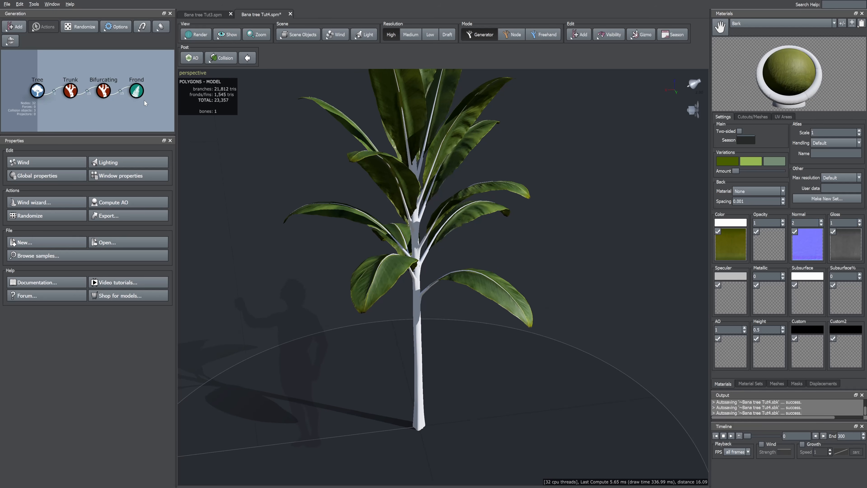
Apply the Bark material to the trunk and branches, and set the trunk's UV extension style to Manual (full control).
left_click(415, 310)
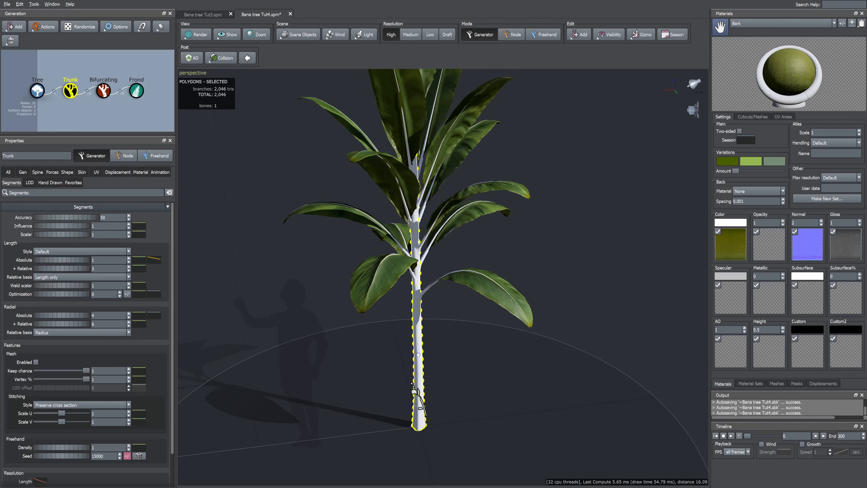
scroll(417, 354, "up", 5)
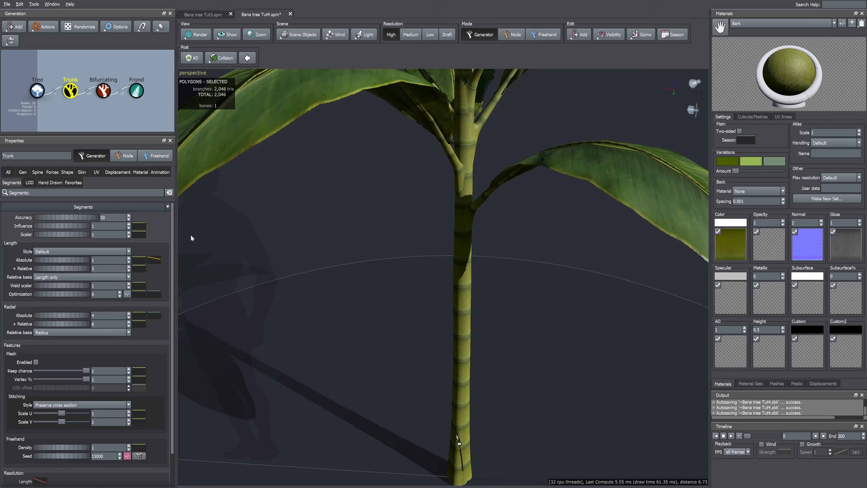
left_click(97, 172)
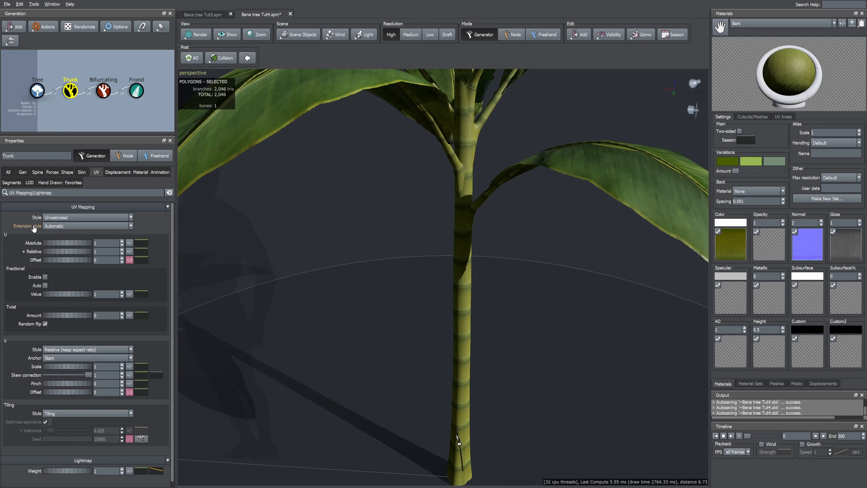
left_click(53, 226)
left_click(69, 259)
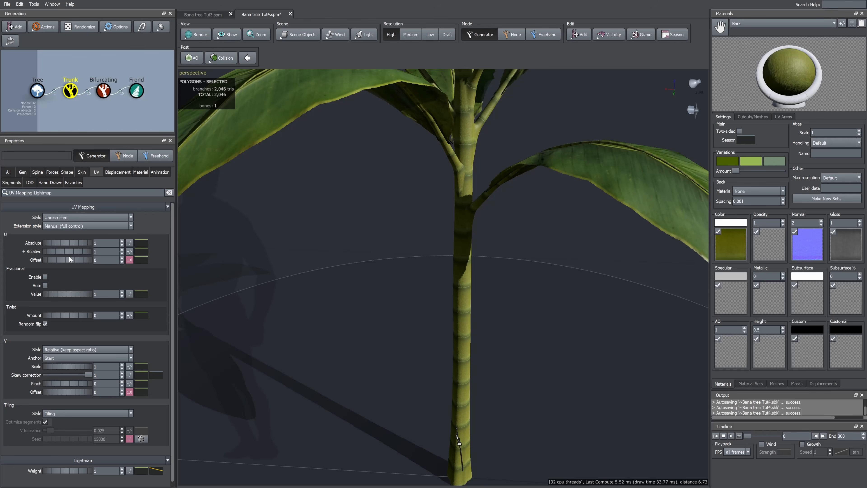
Enable fractional U mapping for the trunk and set its V style to Relative.
left_click(45, 277)
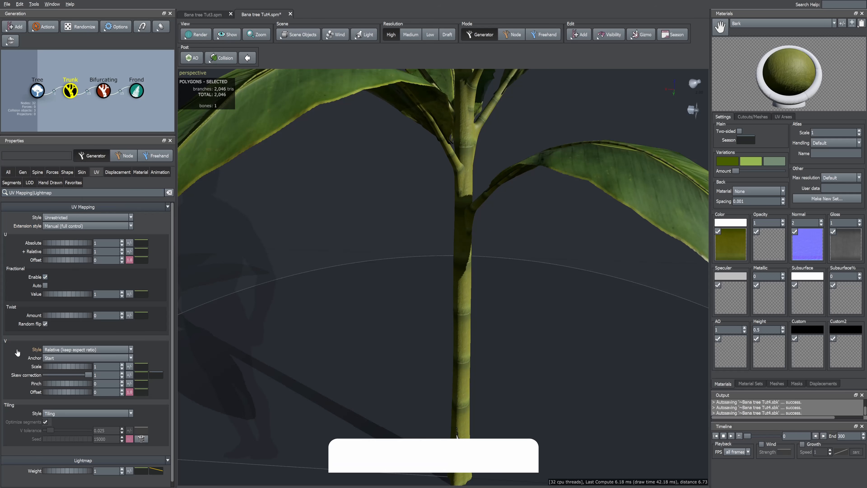
left_click(82, 350)
left_click(82, 361)
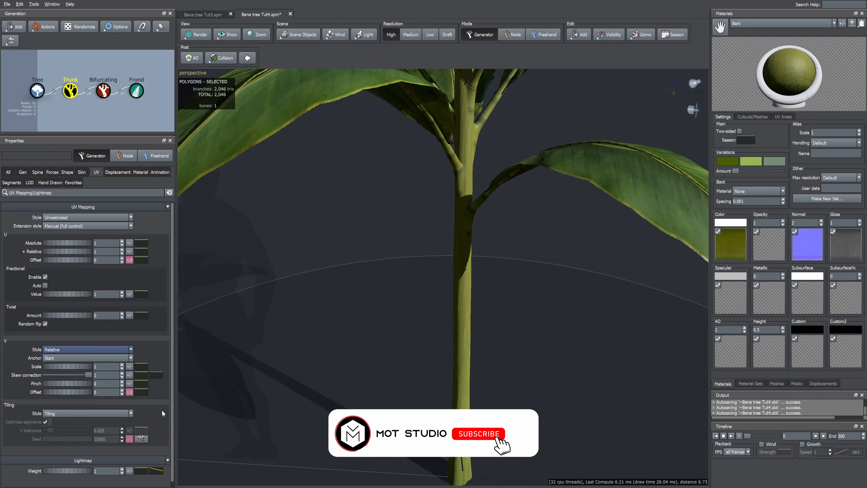
Keep the trunk's V anchor at Start, and set V offset to -0.97, fractional U value to -0.21 and twist amount to 0.59.
left_click(69, 358)
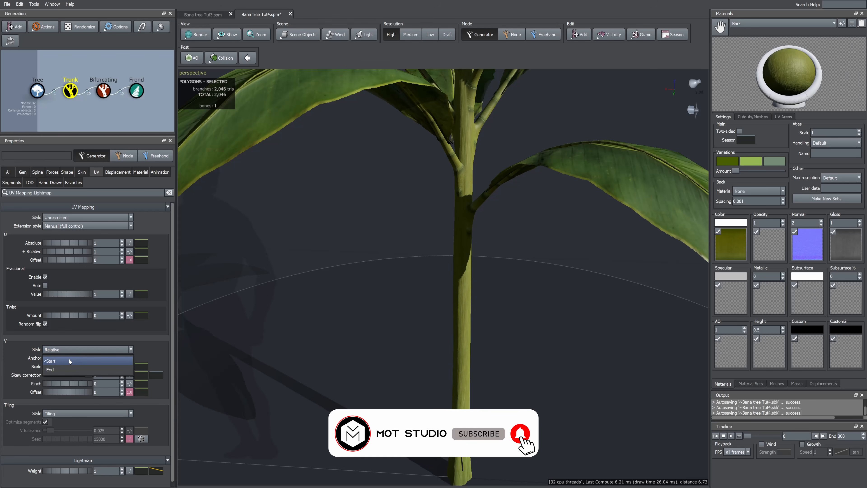
left_click(71, 371)
left_click_drag(79, 391, 72, 393)
left_click(64, 356)
left_click(60, 352)
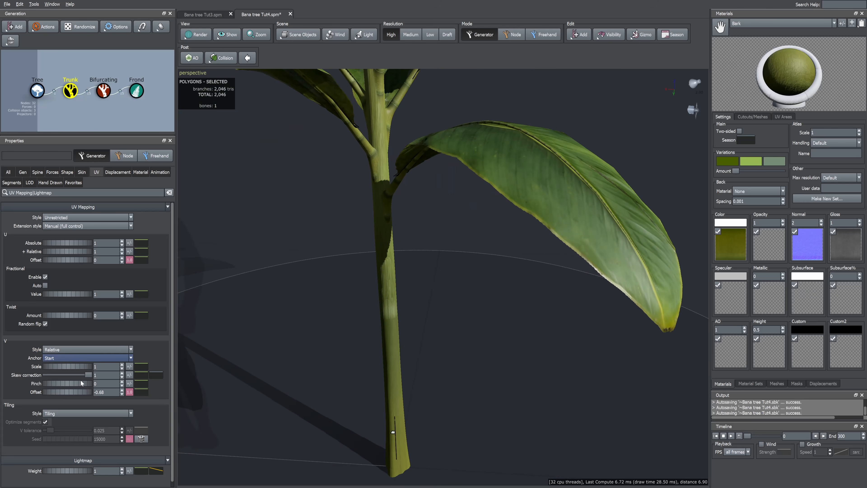
left_click_drag(77, 392, 70, 392)
left_click_drag(62, 294, 63, 314)
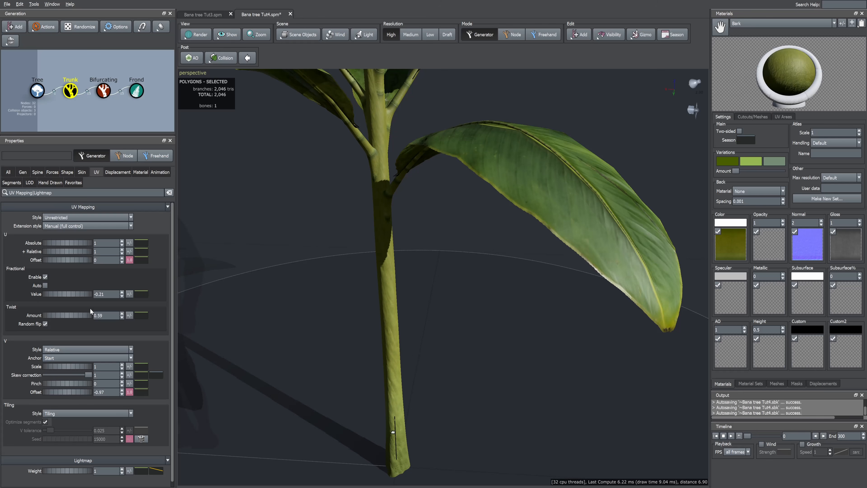
Set the Bifurcating generator's UV extension style to Manual (full control) and V style to Relative, and enable fractional U mapping.
left_click_drag(239, 301, 307, 239)
left_click(104, 92)
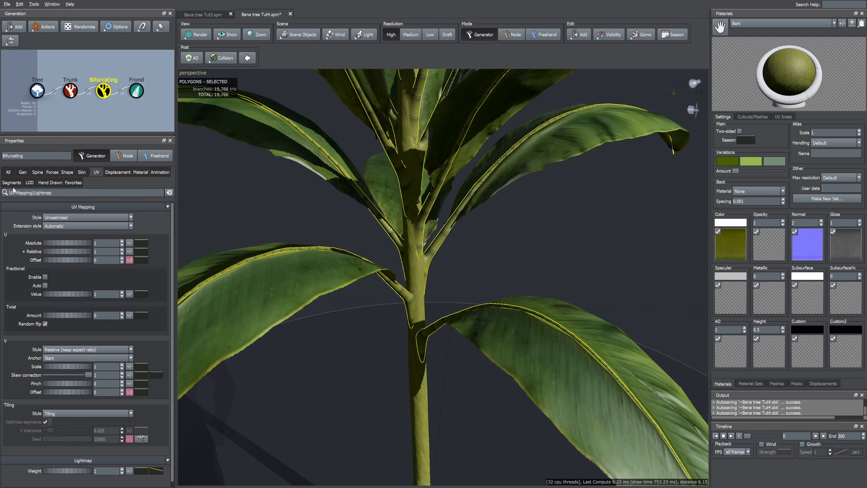
left_click(71, 226)
left_click(70, 255)
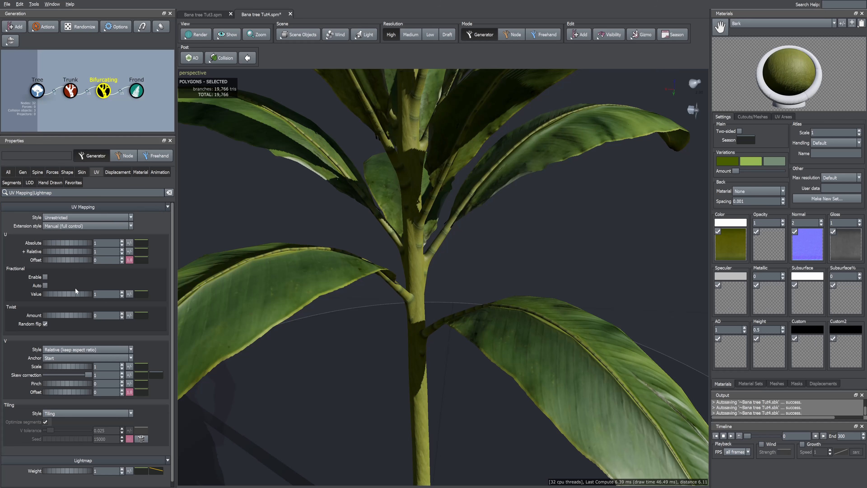
left_click(68, 349)
left_click(61, 361)
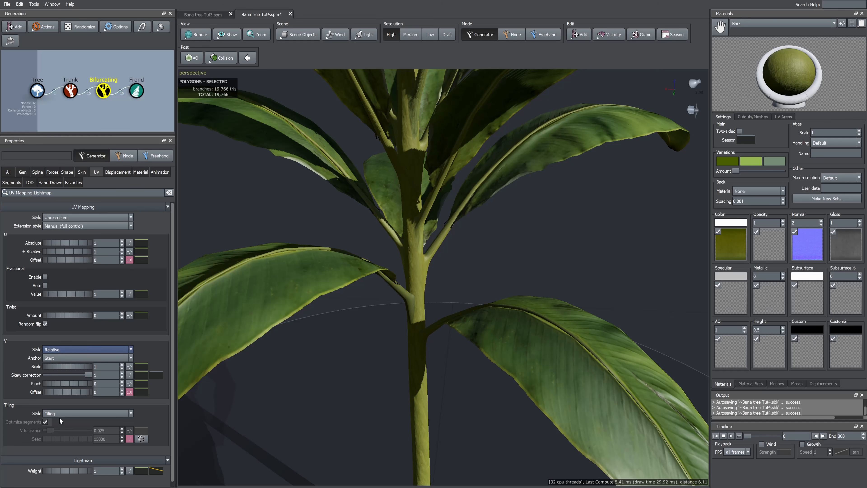
left_click(45, 276)
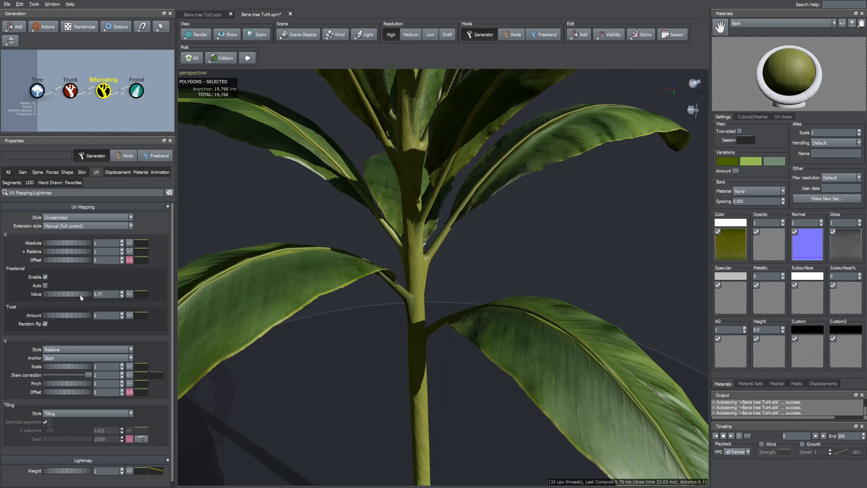
Set the Bifurcating generator's fractional U value to -0.13, twist amount to 0.28 and V scale to 0.66.
left_click_drag(80, 294, 66, 310)
mouse_move(81, 366)
left_mouse_down()
mouse_move(66, 369)
mouse_move(88, 357)
left_mouse_up()
left_click_drag(89, 357, 84, 358)
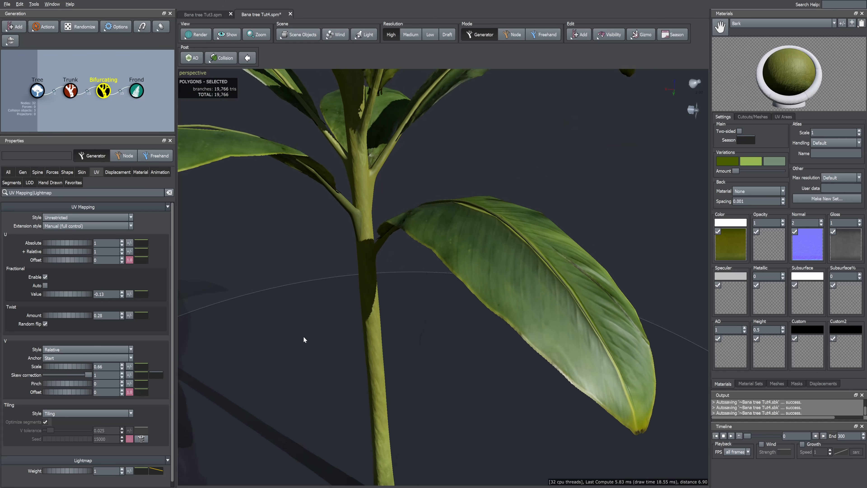
Select the Frond generator and set its shape gravity to 1.5.
middle_click_drag(304, 336, 326, 346)
scroll(327, 345, "down", 5)
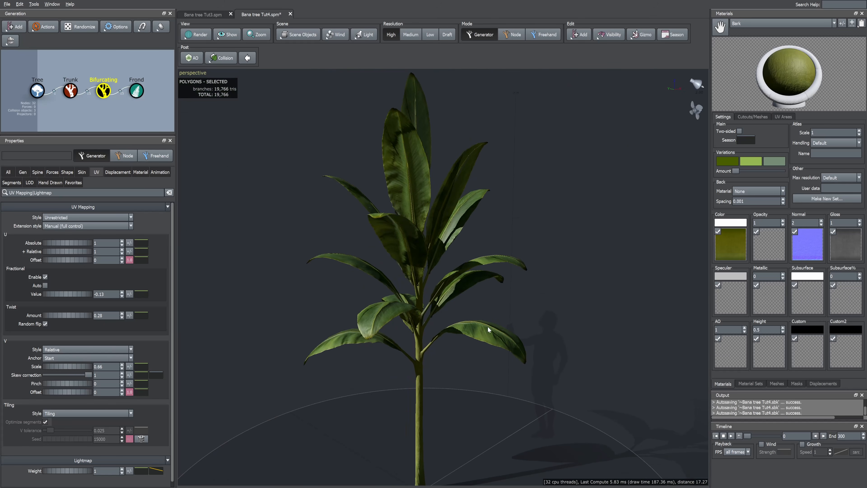
left_click_drag(487, 325, 501, 338)
left_click_drag(454, 313, 426, 314)
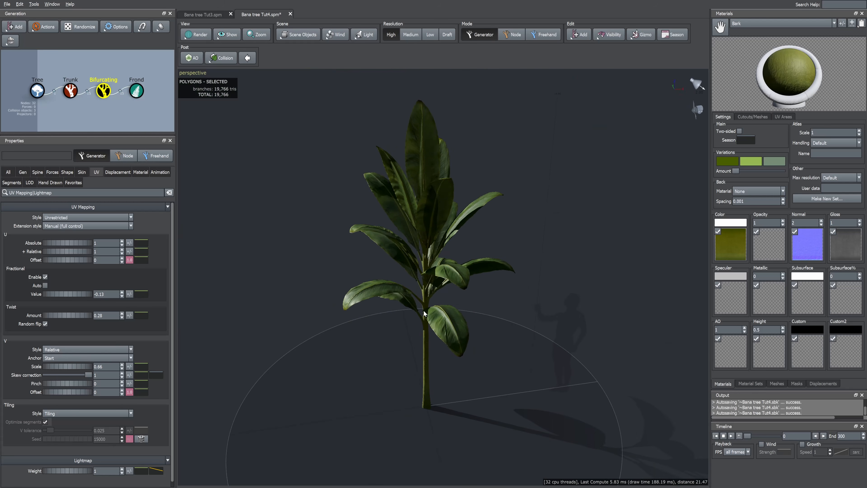
left_click(142, 92)
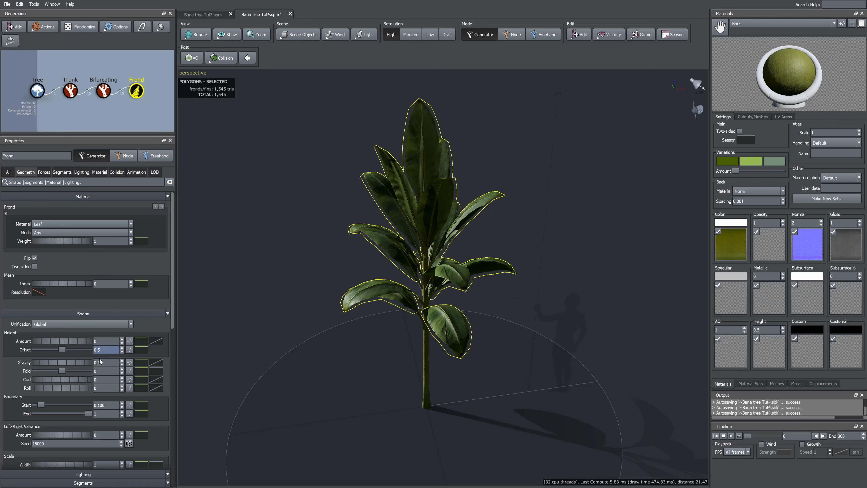
left_click_drag(67, 362, 89, 369)
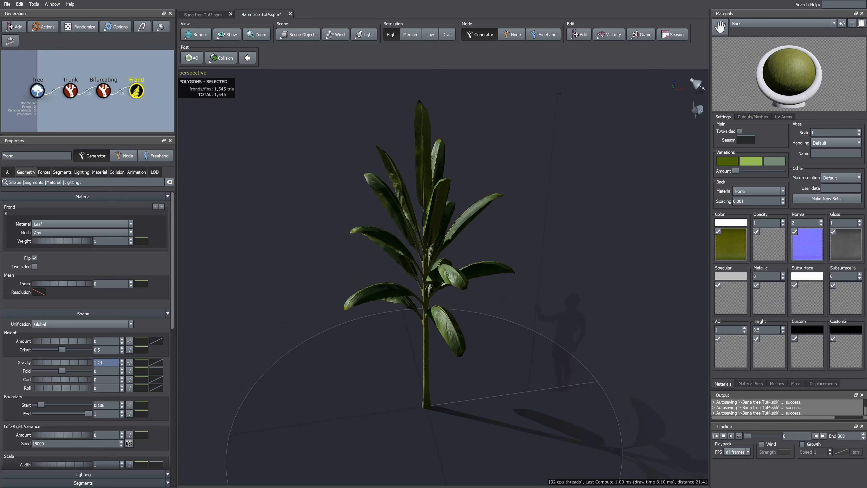
type("5")
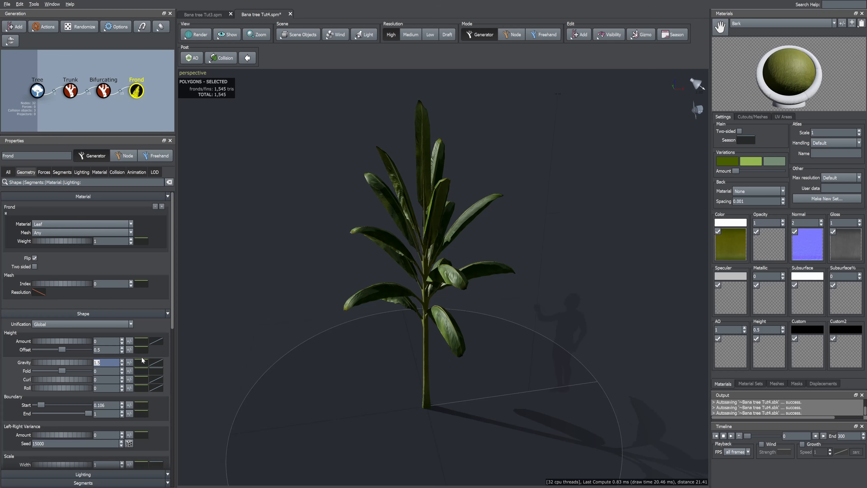
Reshape the frond gravity profile curve to start high and fall through a lowered midpoint, and set gravity to 0.25.
left_click(158, 362)
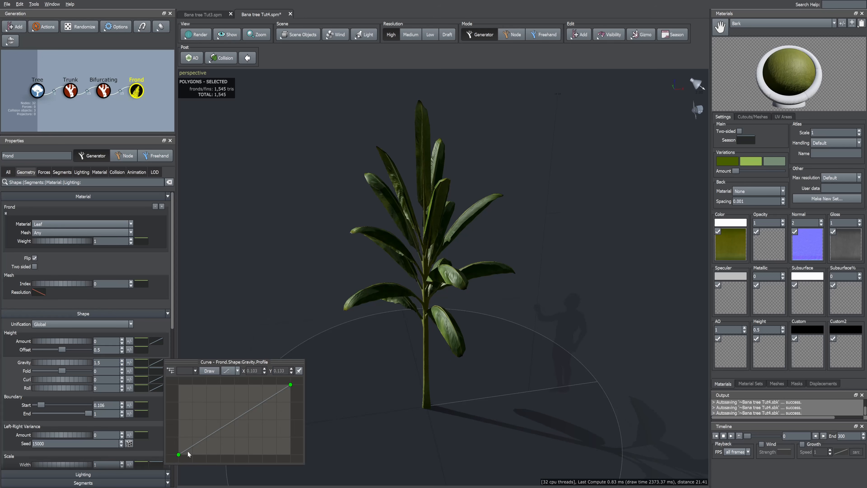
left_click_drag(178, 455, 181, 394)
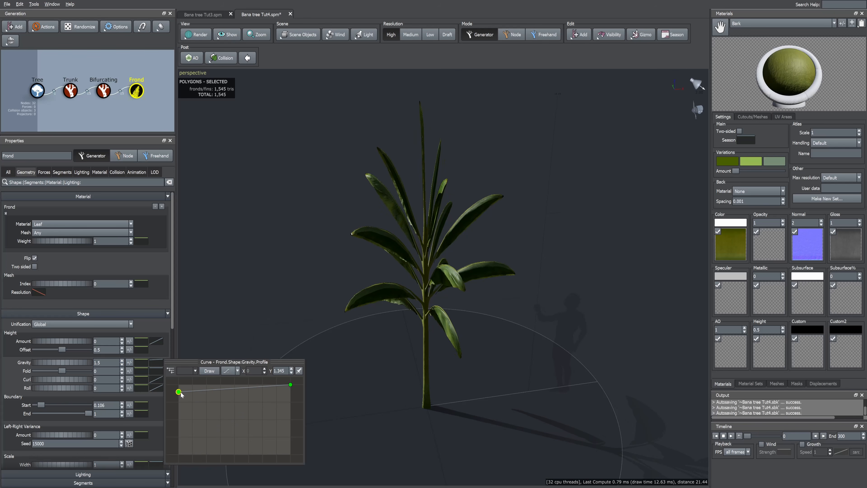
left_click_drag(290, 385, 291, 441)
left_click(225, 412)
left_click_drag(227, 415, 221, 443)
mouse_move(52, 364)
left_mouse_down()
mouse_move(32, 365)
mouse_move(45, 362)
left_mouse_up()
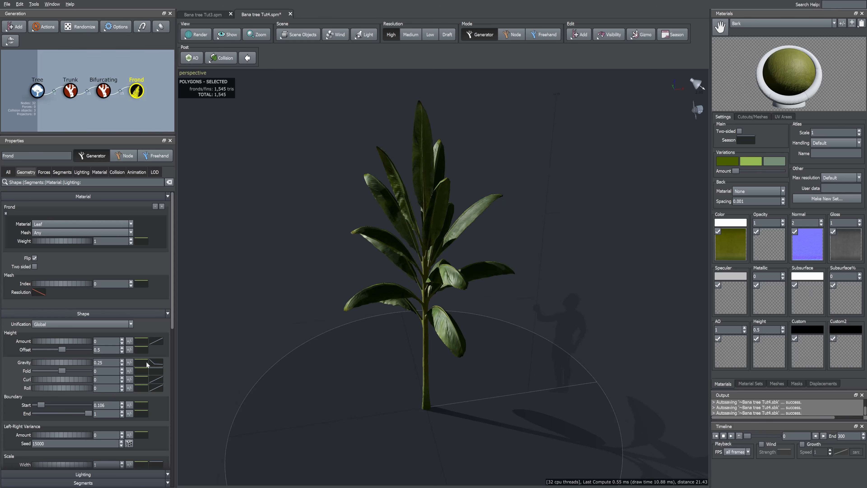
Set the frond gravity parent curve to use Trunk and lower its end point so it slopes down.
left_click_drag(411, 312, 439, 306)
left_click_drag(435, 244, 410, 237)
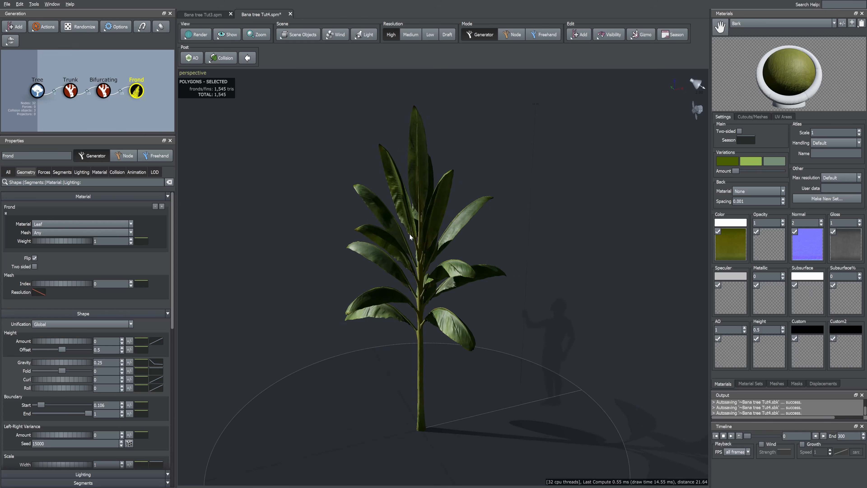
left_click(141, 362)
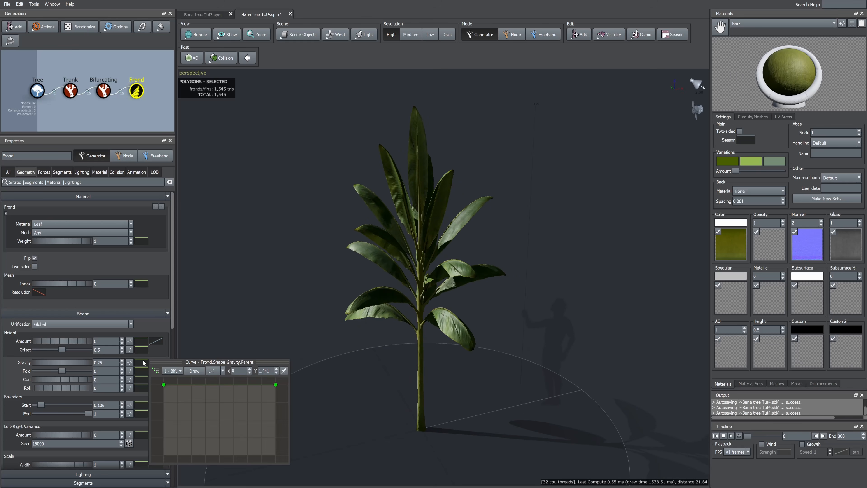
left_click(180, 371)
left_click(174, 382)
left_click_drag(276, 385, 277, 438)
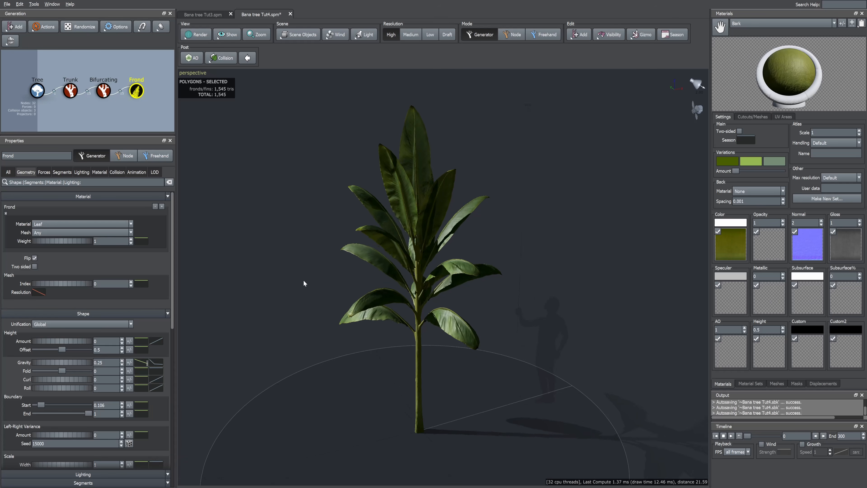
Set the frond fold to -0.26 and slope its Trunk-based parent curve down toward the end.
left_click_drag(303, 281, 296, 282)
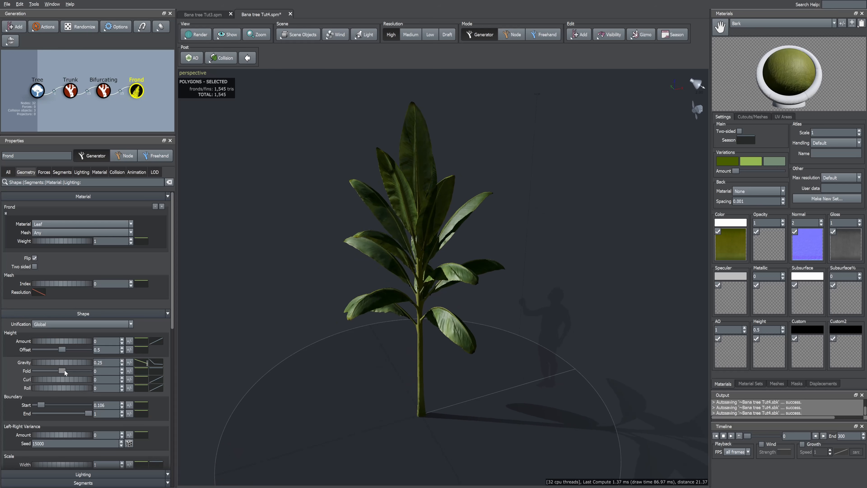
left_click_drag(66, 370, 56, 372)
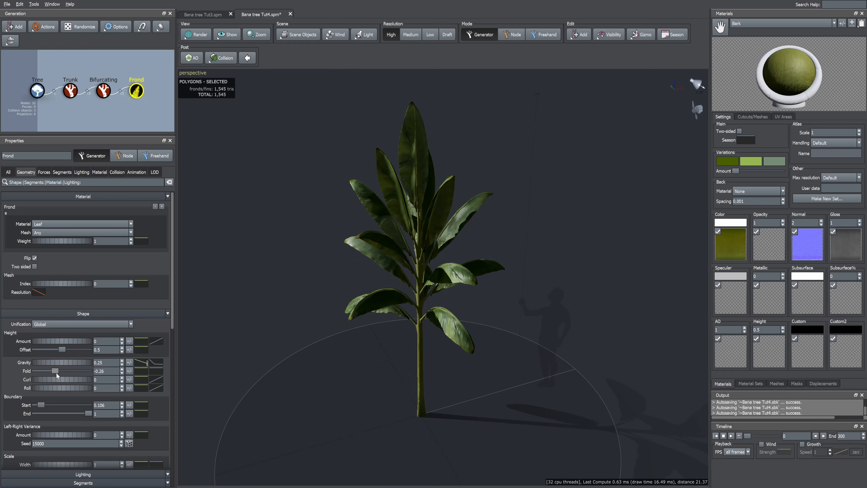
mouse_move(141, 371)
left_click(184, 380)
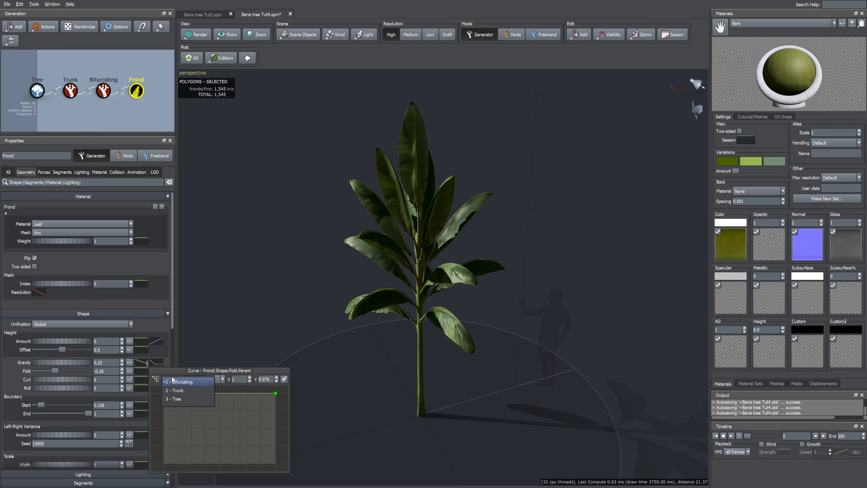
left_click(177, 391)
left_click_drag(275, 393, 277, 437)
Add a second cutout to the Leaf material and open its mesh for editing.
left_click_drag(280, 306, 314, 310)
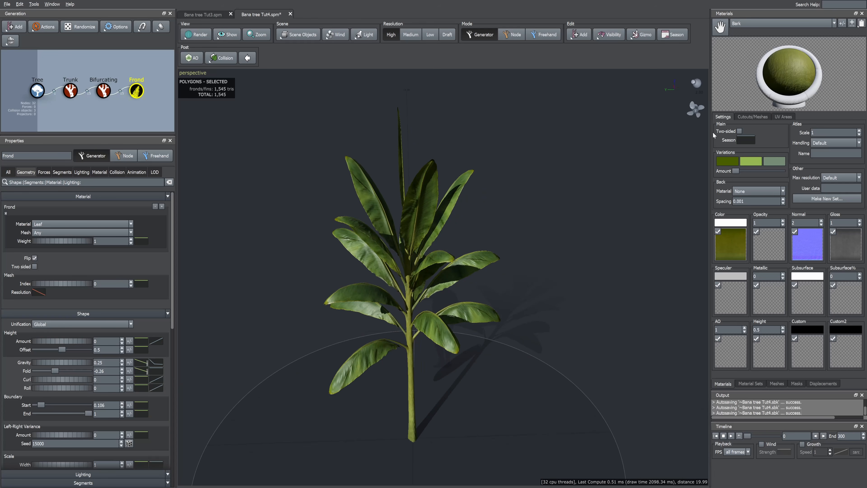
left_click(748, 116)
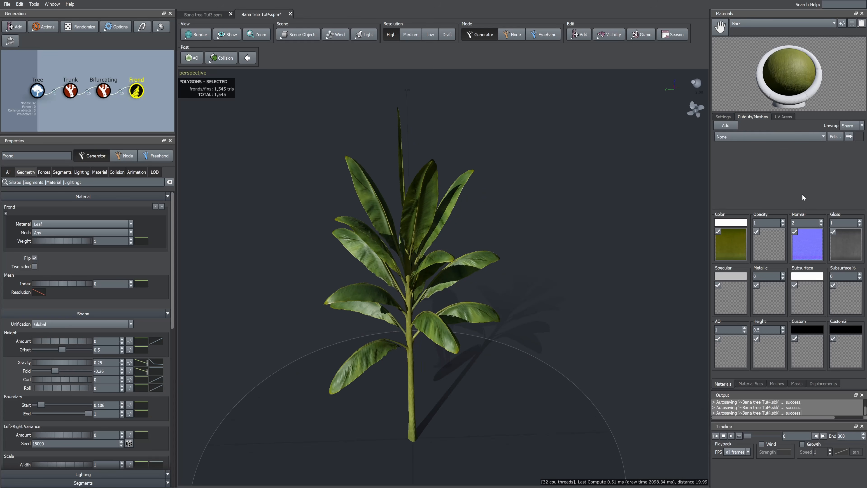
left_click(746, 24)
left_click(746, 16)
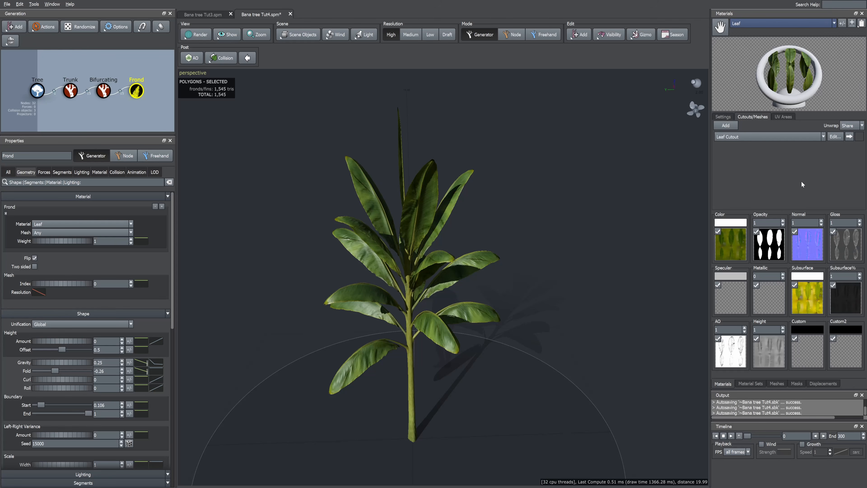
left_click(729, 126)
left_click(835, 147)
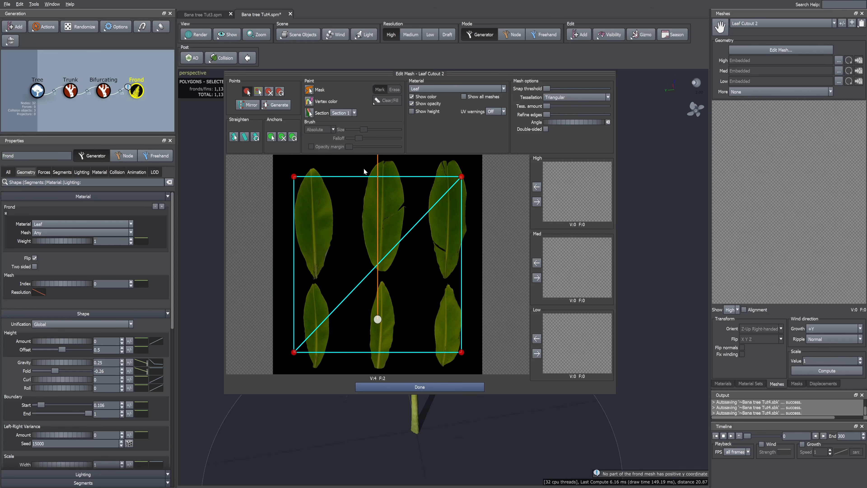
Straighten the Leaf Cutout 2 region around the large upper leaf of the third column, aligning its spine with the midrib and framing only that leaf.
left_click(235, 138)
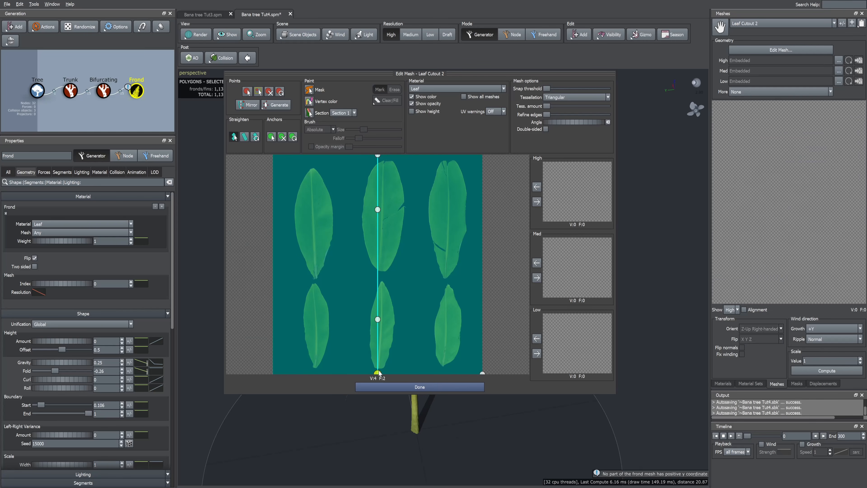
left_click_drag(378, 370, 446, 277)
scroll(418, 310, "up", 4)
scroll(423, 304, "down", 8)
middle_click_drag(414, 211, 407, 237)
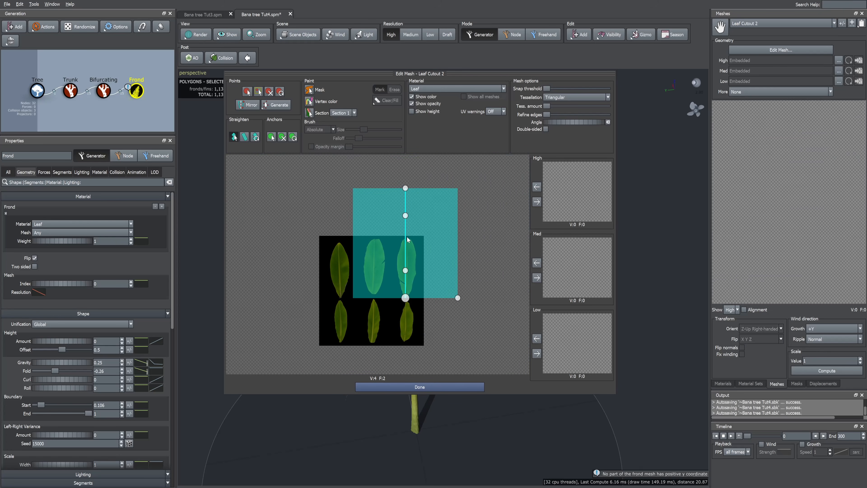
left_click_drag(405, 188, 406, 237)
scroll(406, 237, "up", 5)
middle_click_drag(463, 227, 450, 237)
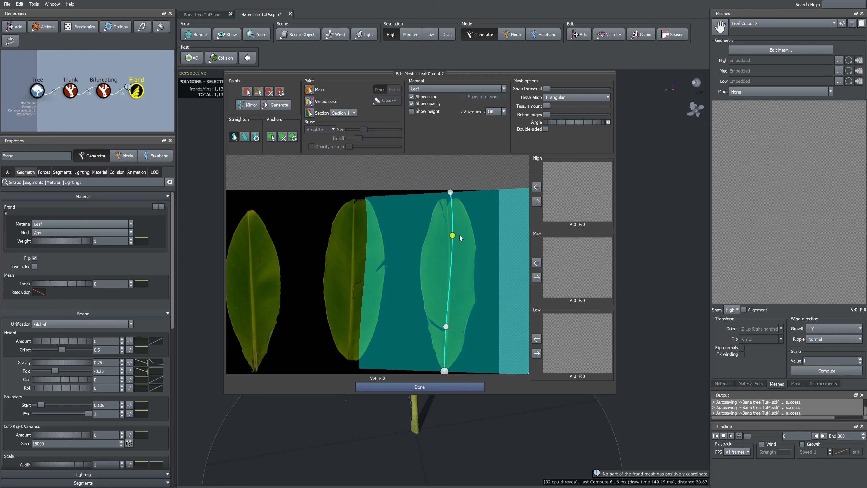
left_click_drag(450, 237, 446, 238)
left_click_drag(446, 326, 447, 338)
scroll(431, 256, "down", 3)
Add and position outline points around the tip and upper half of the leaf so the mesh follows its edge.
left_click(247, 92)
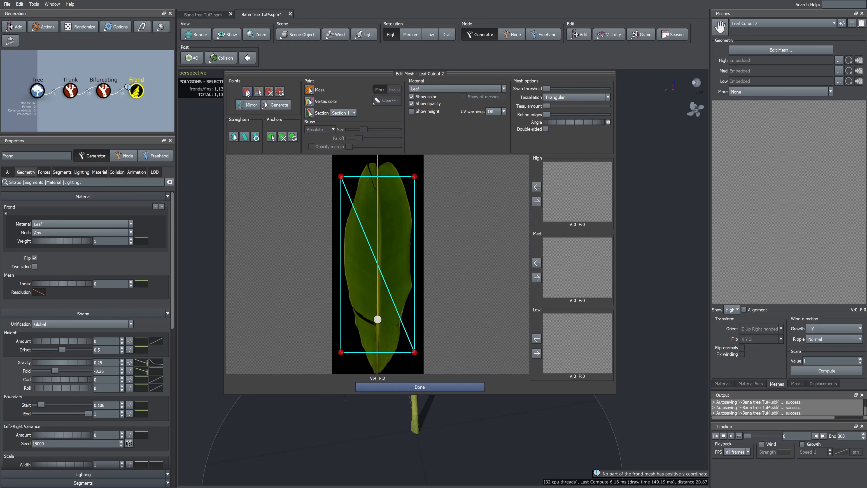
left_click_drag(375, 176, 348, 199)
left_click_drag(346, 232, 339, 231)
left_click(414, 202)
left_click_drag(414, 177, 401, 157)
left_click_drag(414, 232, 419, 232)
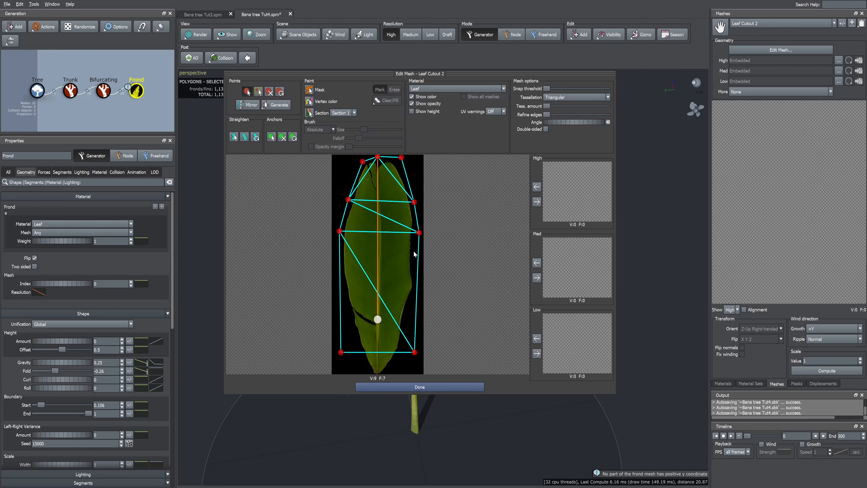
Shape the outline of the leaf's lower half with added side and base points that taper toward the stem.
left_click_drag(416, 282, 418, 283)
mouse_move(414, 352)
left_mouse_down()
mouse_move(389, 381)
mouse_move(401, 349)
left_mouse_up()
left_click(396, 387)
left_click(448, 246)
mouse_move(341, 352)
left_mouse_down()
mouse_move(368, 375)
mouse_move(357, 347)
left_mouse_up()
left_click_drag(351, 313, 346, 313)
left_click_drag(343, 281, 341, 280)
left_click_drag(340, 261, 338, 261)
left_click_drag(419, 255, 423, 255)
Add interior points along the midrib and both halves of the leaf to subdivide the cutout mesh from tip to base.
left_click(373, 168)
left_click(381, 175)
left_click(369, 200)
left_click(363, 228)
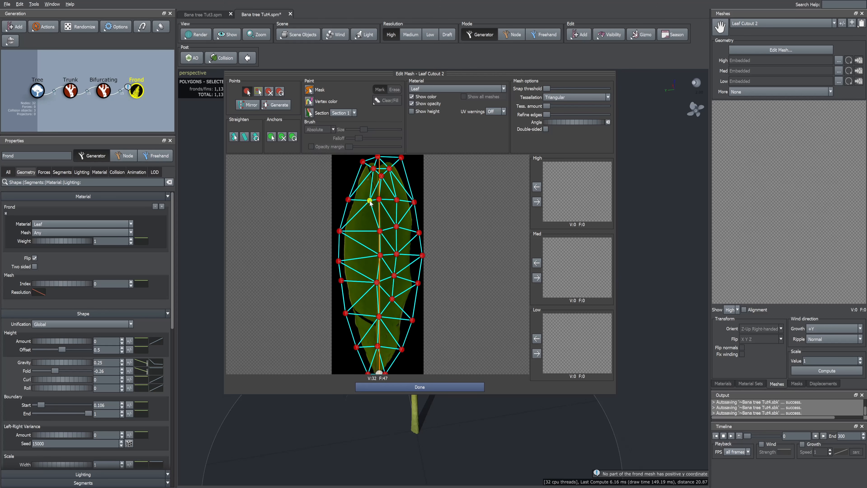
left_click(359, 260)
left_click(363, 282)
left_click(379, 316)
left_click(372, 346)
left_click(387, 348)
left_click(393, 319)
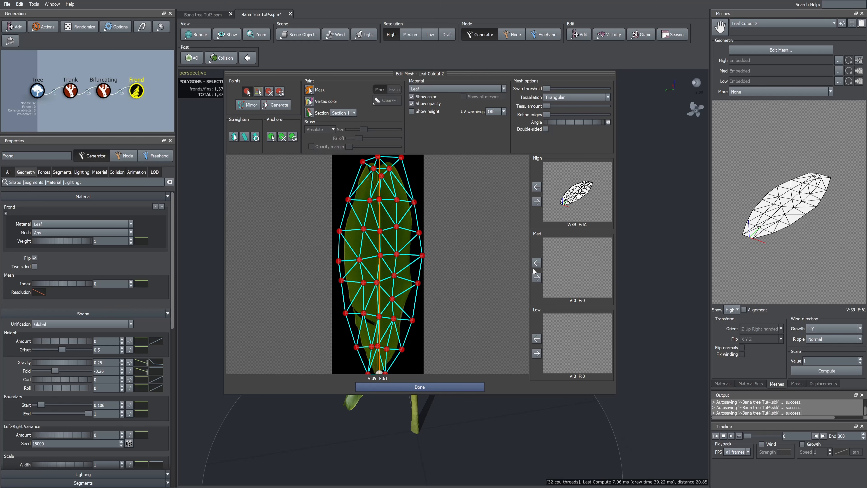
Store the leaf mesh as the High, Med and Low versions of Leaf Cutout 2 and finish editing.
left_click(537, 278)
left_click(536, 354)
left_click(416, 387)
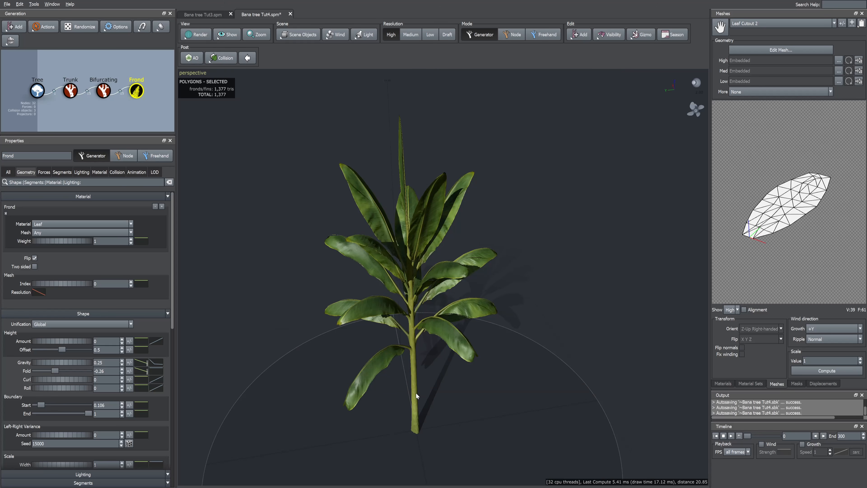
Add a second Bifurcating branch generator to the Trunk.
left_click_drag(408, 357, 347, 350)
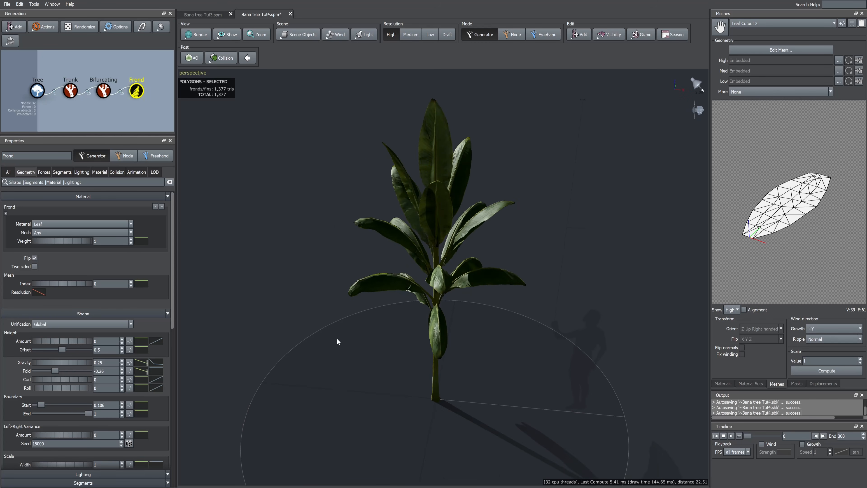
scroll(429, 289, "up", 5)
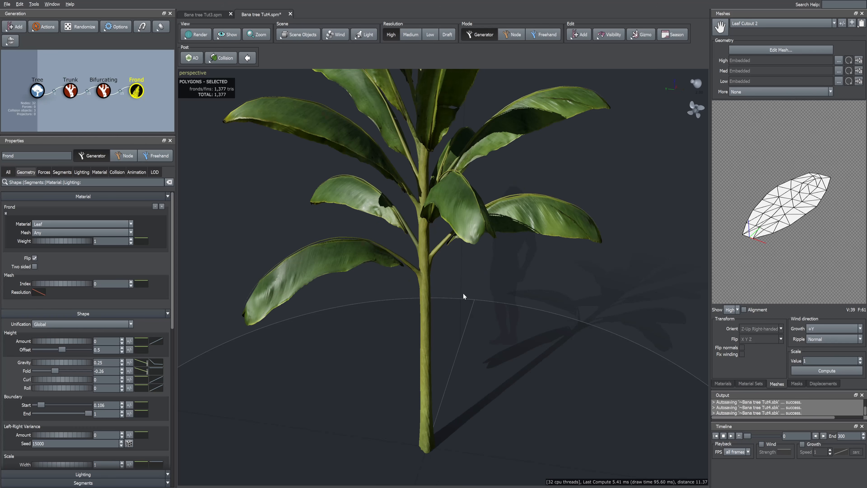
left_click_drag(463, 293, 415, 310)
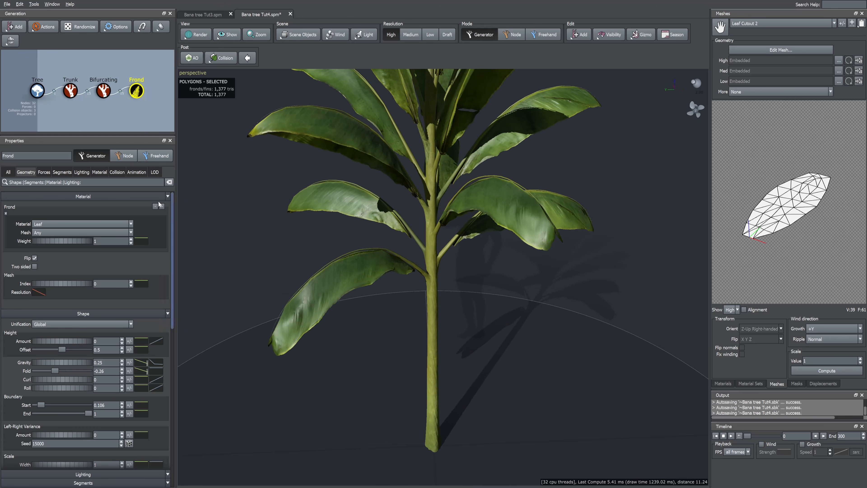
left_click(76, 92)
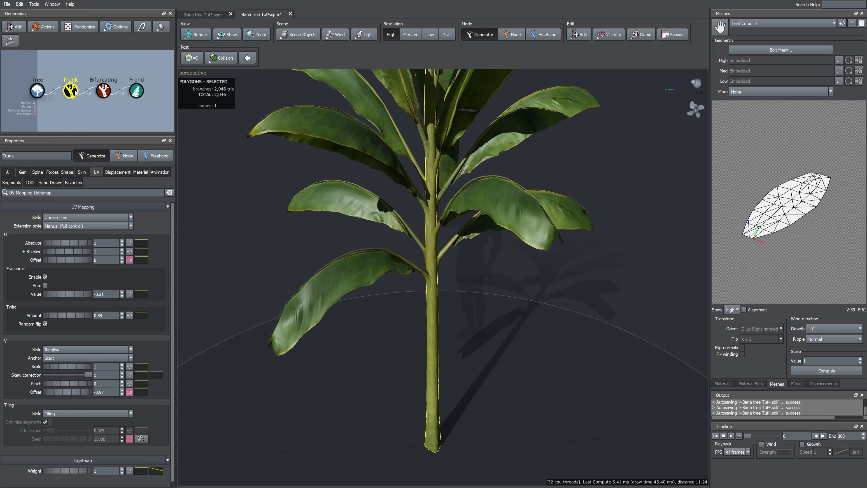
right_click(466, 348)
mouse_move(505, 169)
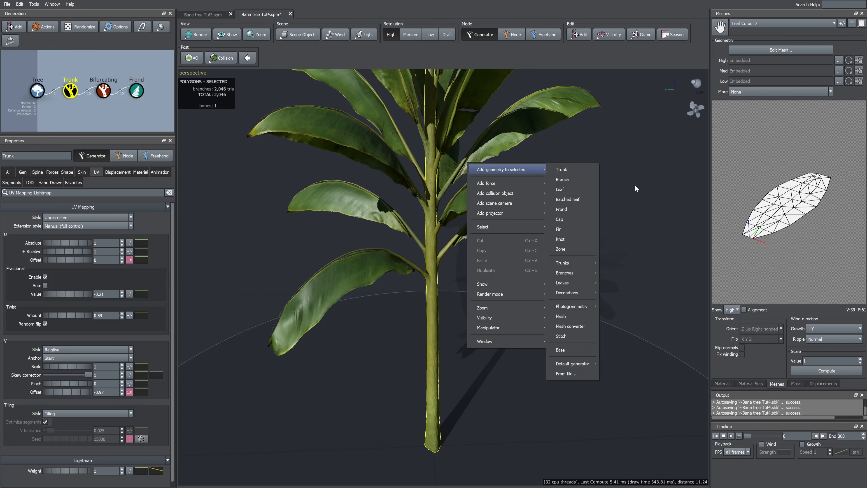
mouse_move(567, 273)
left_click(617, 272)
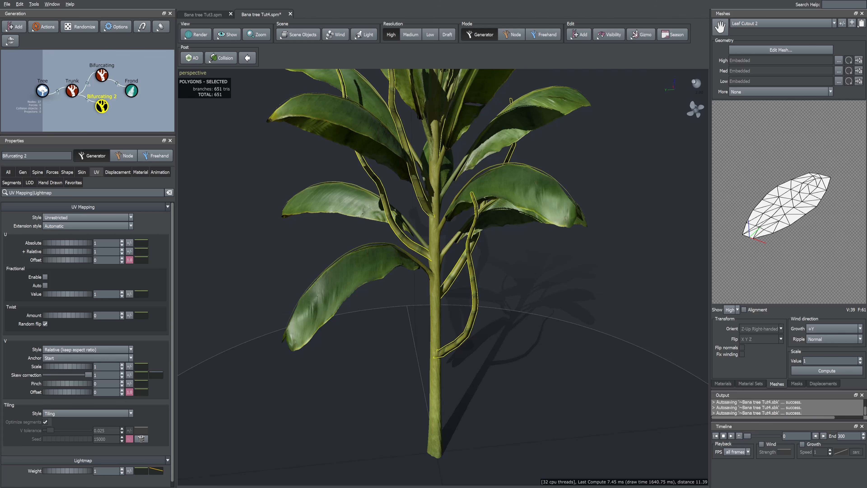
Try an Alternating (distichous) phyllotaxy arrangement for the new Bifurcating 2 branches.
left_click(87, 217)
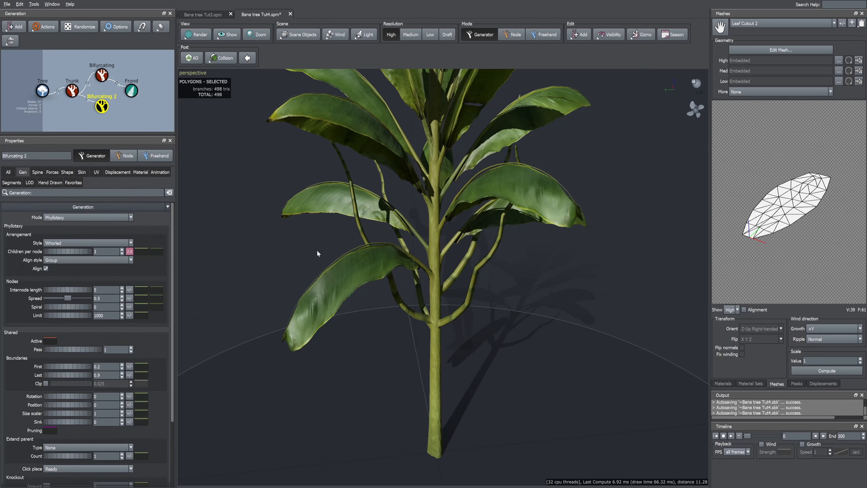
left_click(87, 242)
left_click_drag(348, 273, 398, 245)
left_click(79, 229)
scroll(375, 258, "up", 5)
scroll(398, 245, "down", 5)
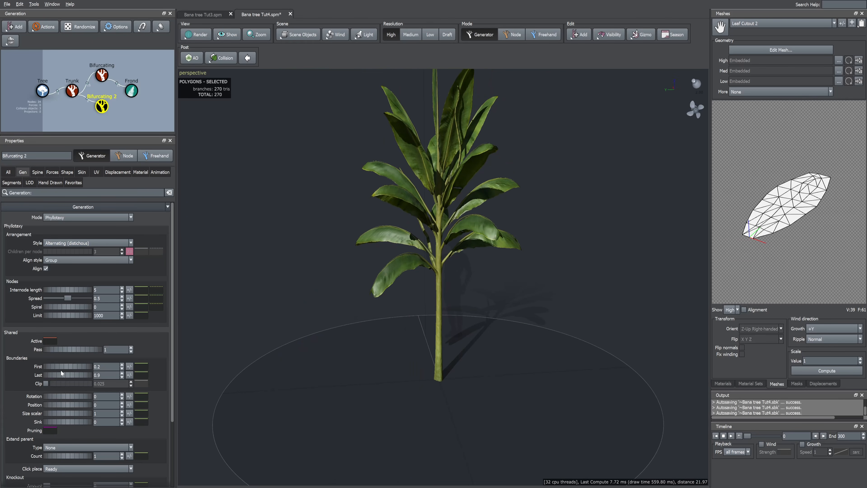
Try a first boundary of 0.51, an internode length of 3.21 and a position of -0.32 for the new branches.
mouse_move(60, 369)
left_mouse_down()
mouse_move(83, 363)
mouse_move(69, 367)
left_mouse_up()
left_click_drag(75, 289, 58, 293)
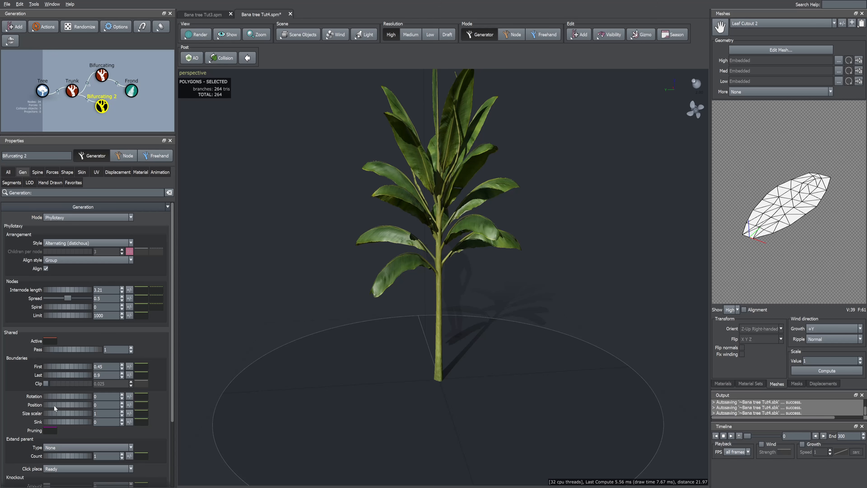
mouse_move(53, 405)
left_mouse_down()
mouse_move(63, 407)
mouse_move(49, 411)
left_mouse_up()
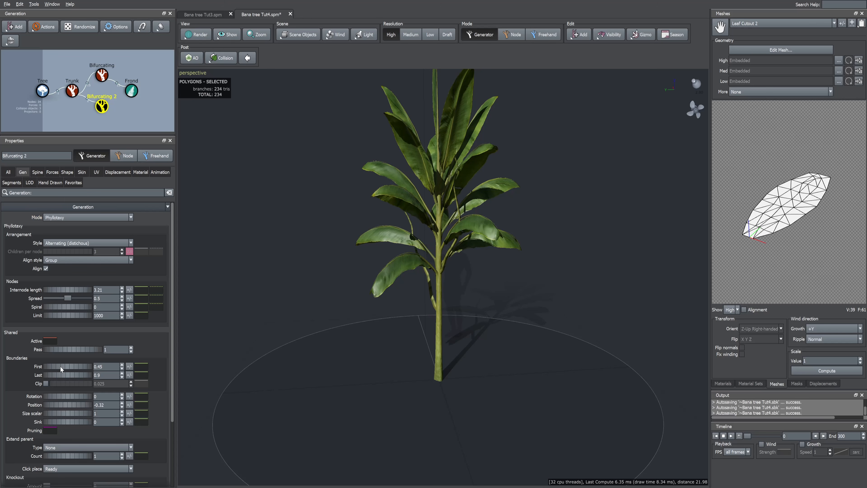
left_click_drag(60, 366, 65, 367)
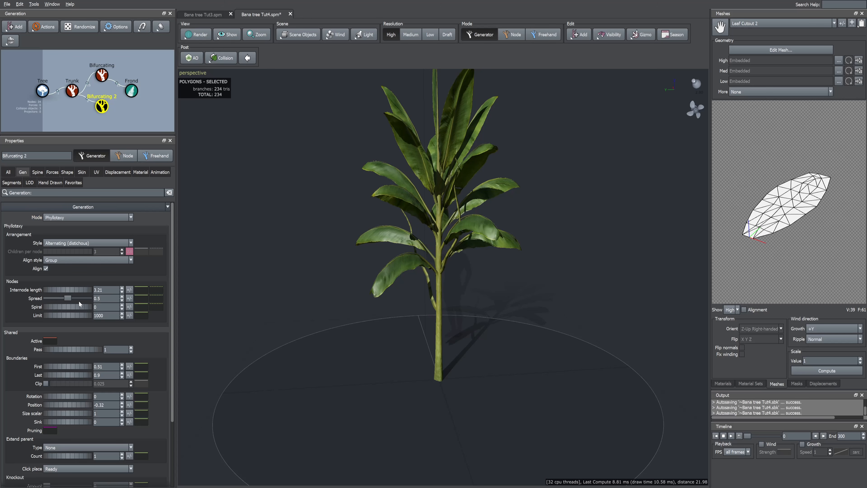
Switch the generation mode of Bifurcating 2 to Absolute with a number of 2.
left_click(56, 217)
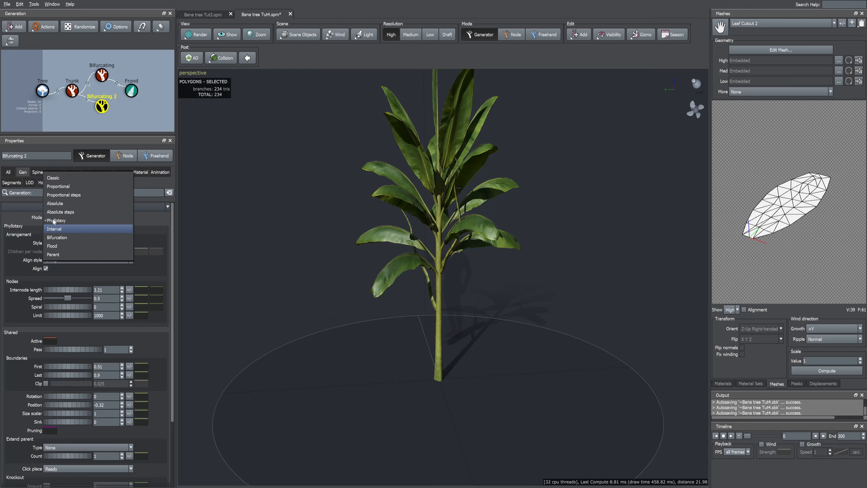
left_click(57, 203)
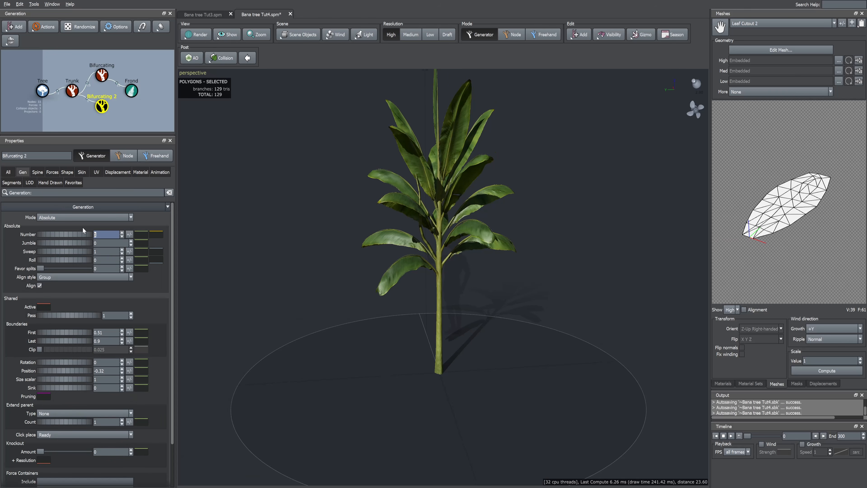
scroll(71, 232, "up", 1)
scroll(321, 257, "up", 4)
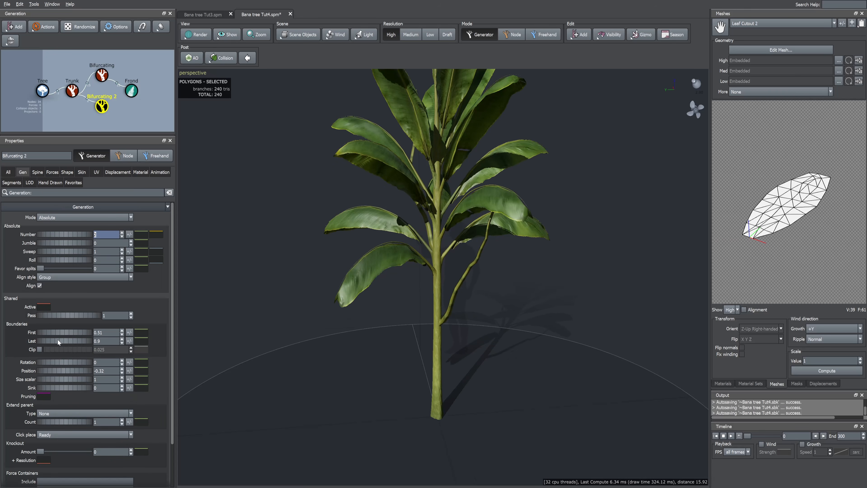
Set the first boundary of Bifurcating 2 to 0.82 and its position to about -0.45.
left_click(103, 341)
left_click_drag(61, 333, 68, 332)
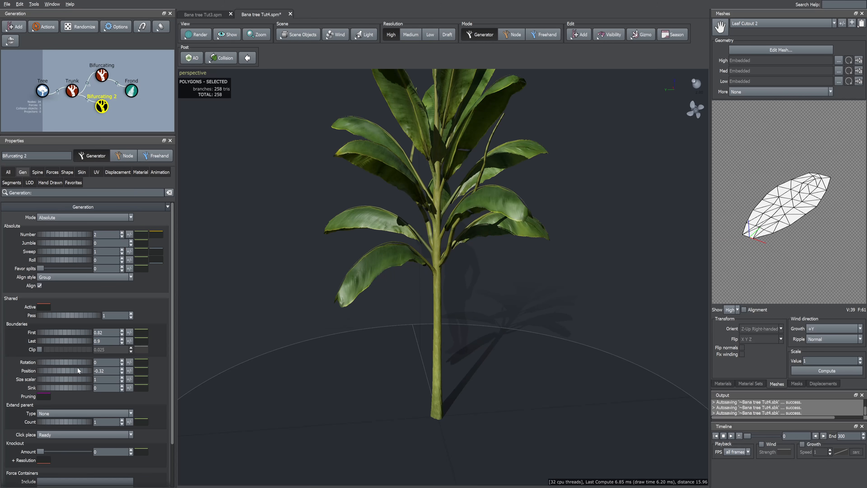
left_click_drag(77, 368, 75, 368)
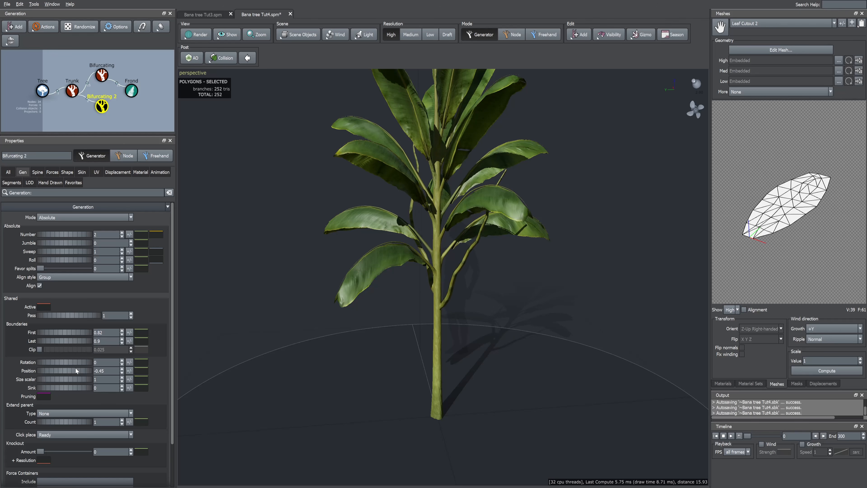
Set the branches' UV extension style to Manual (full control), enabling fractional U at 0.23 with a twist of 0.65.
left_click(97, 172)
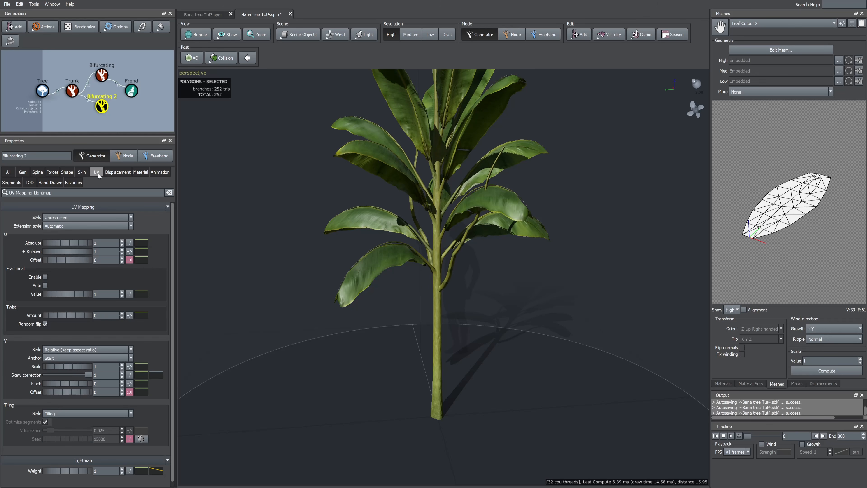
left_click(75, 226)
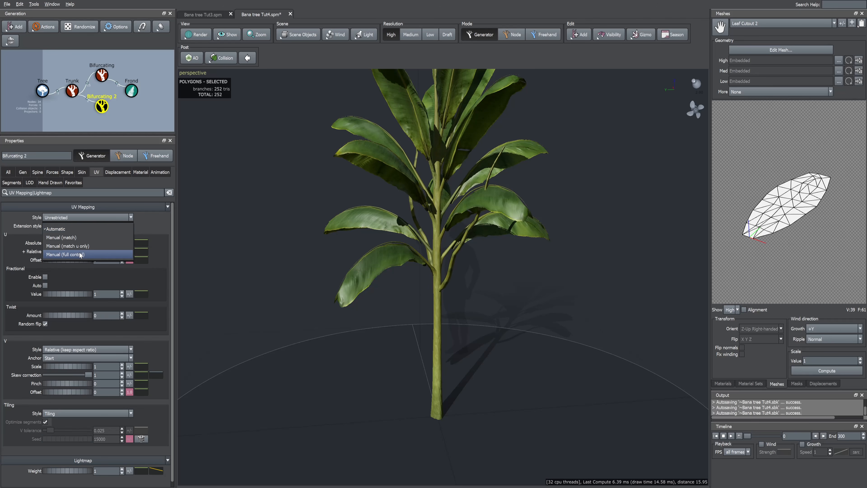
left_click(81, 255)
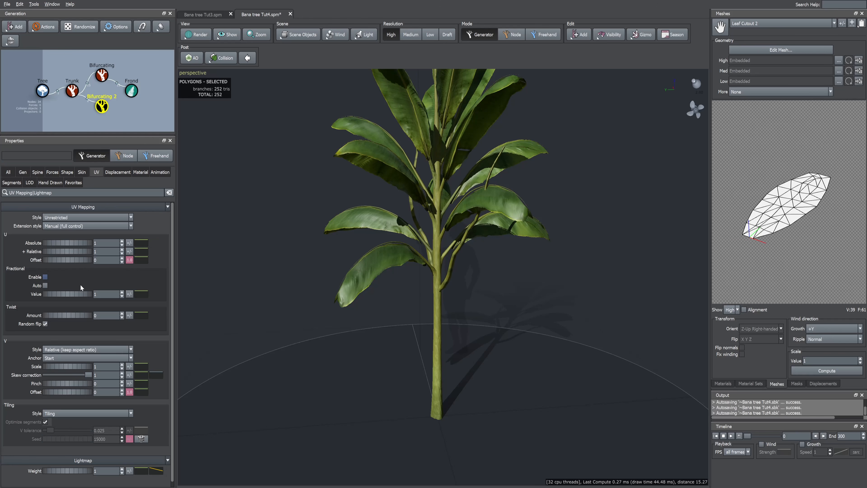
left_click_drag(60, 294, 84, 315)
Set the branches' V mapping style to Relative with a scale of 2.
left_click(72, 348)
left_click(64, 361)
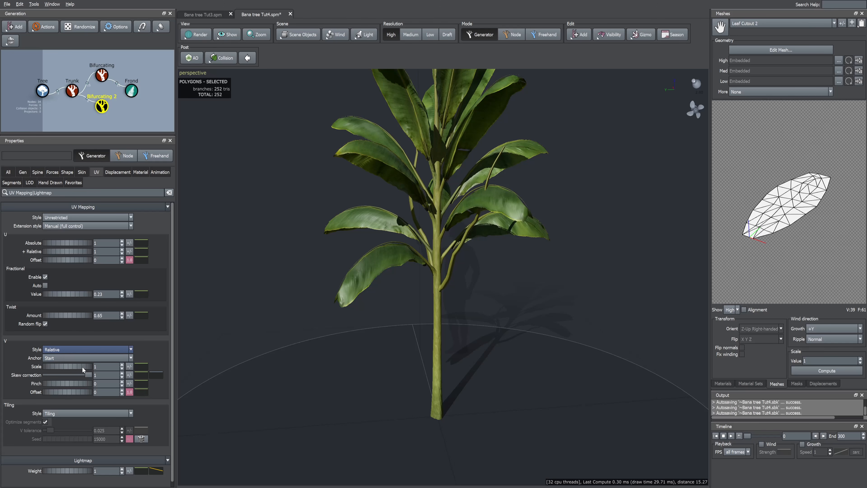
scroll(411, 287, "up", 10)
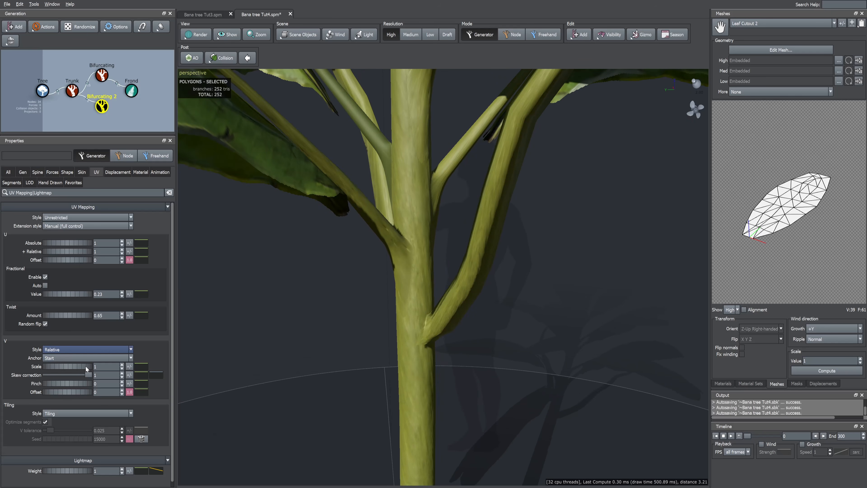
left_click_drag(85, 366, 75, 367)
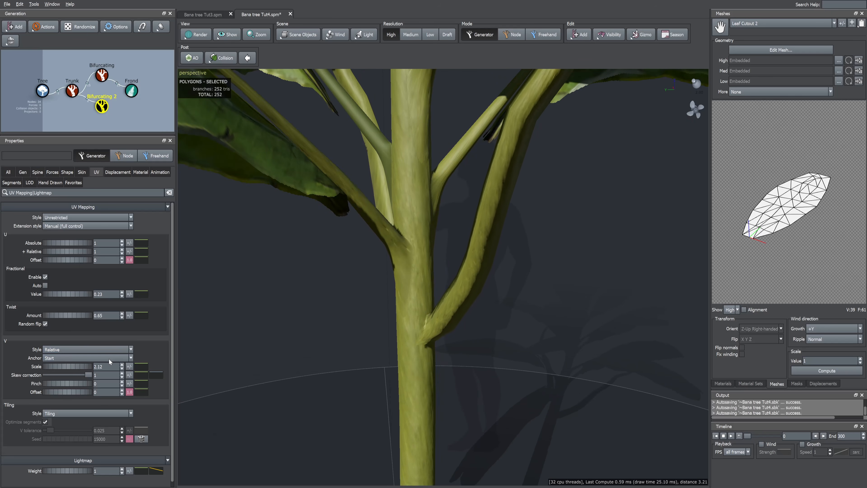
scroll(438, 281, "down", 8)
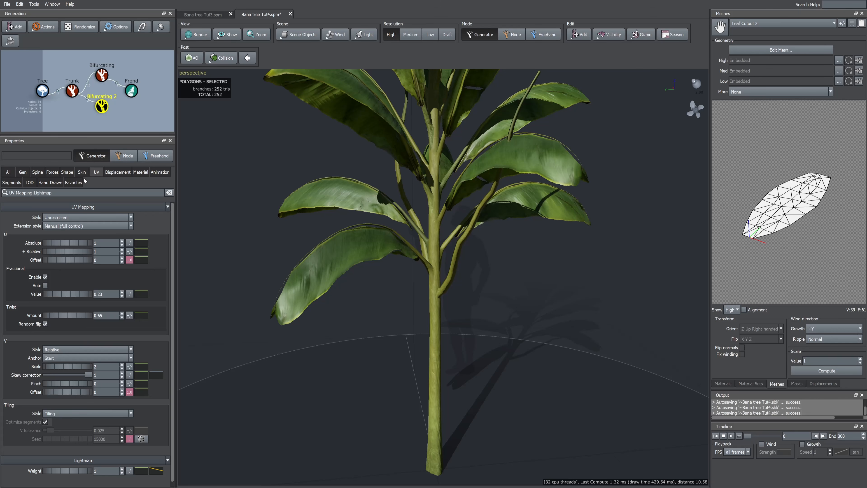
Set the lower scale of the branches' weld spread to 2.23.
left_click(81, 171)
left_click_drag(62, 393, 98, 391)
Display the tree in Scribed render mode and set the relative length segments of Bifurcating 2 to 3.
left_click(196, 34)
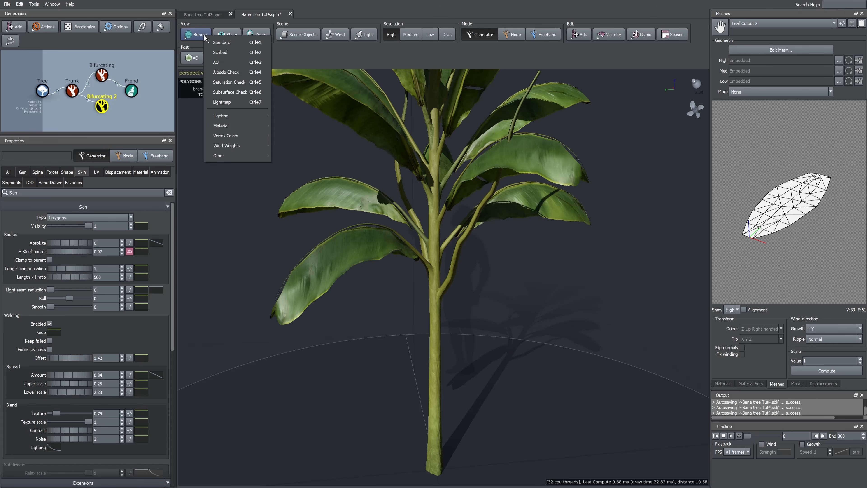
left_click(221, 57)
scroll(443, 295, "up", 8)
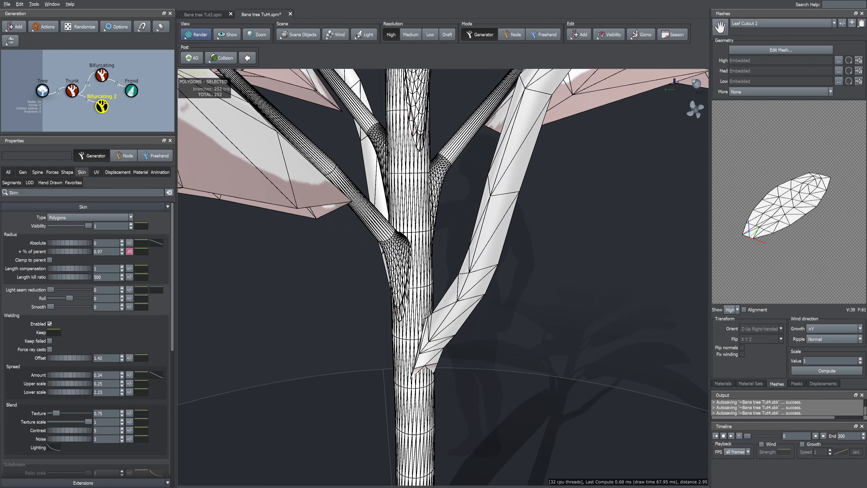
left_click(11, 183)
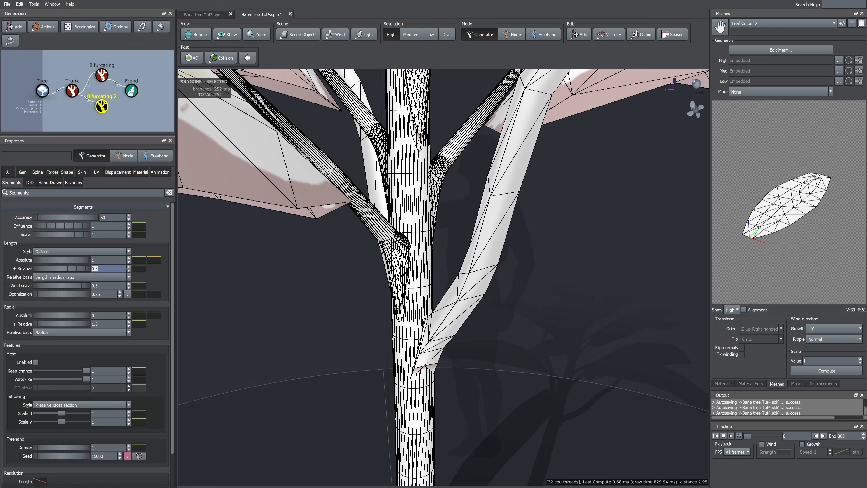
type("3")
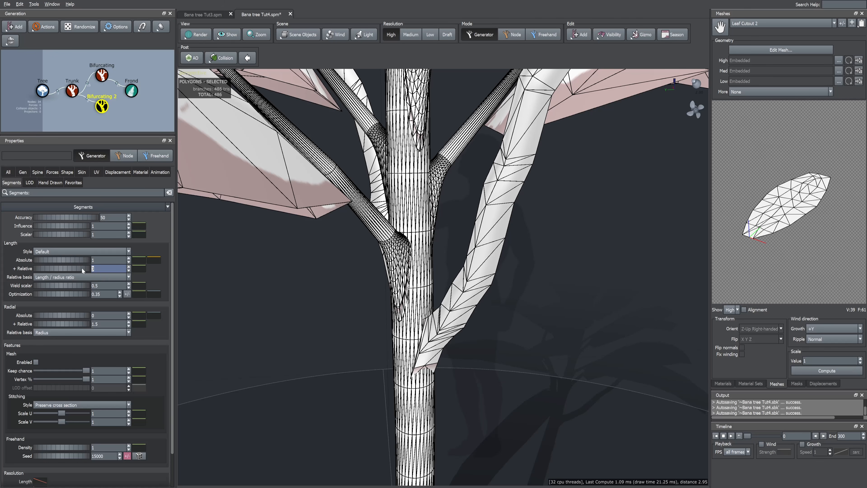
Set Bifurcating 2's relative length segments to 6 and its relative radial segments to 6.
type("6")
double_click(95, 324)
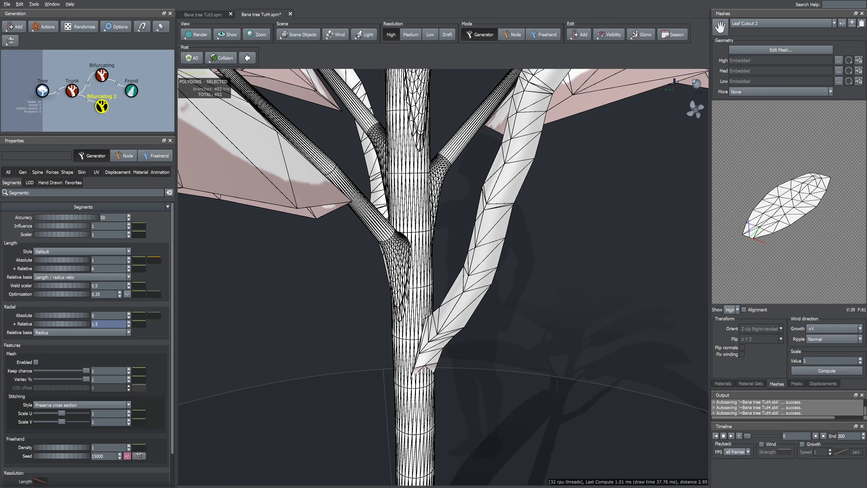
type("6")
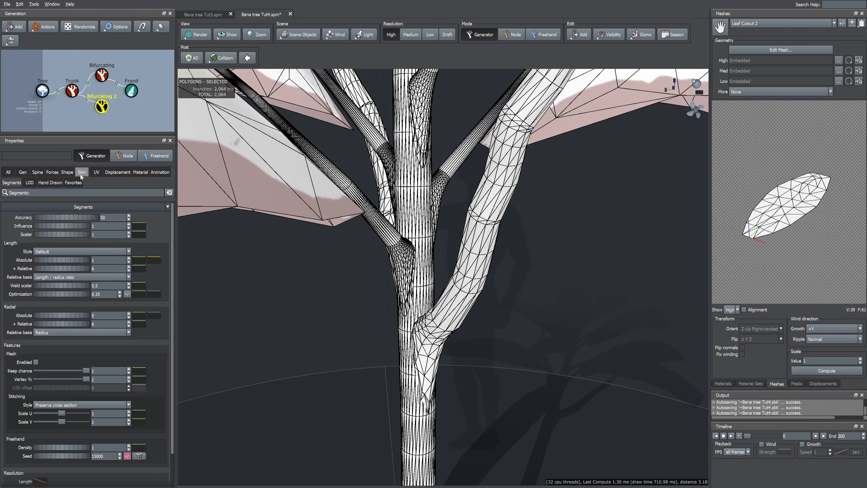
Thin Bifurcating 2 by lowering the start of its absolute radius profile curve and adding a point at about X 0.305, Y 0.293.
left_click(81, 172)
left_click(156, 242)
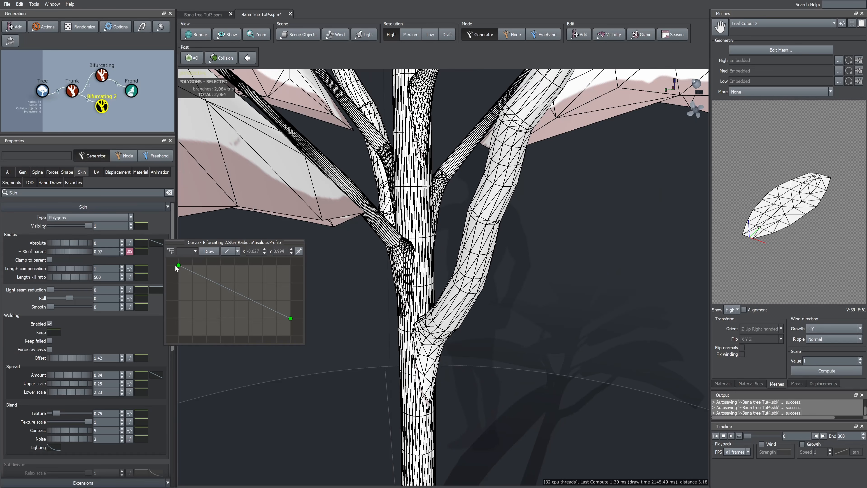
left_click_drag(179, 268, 213, 317)
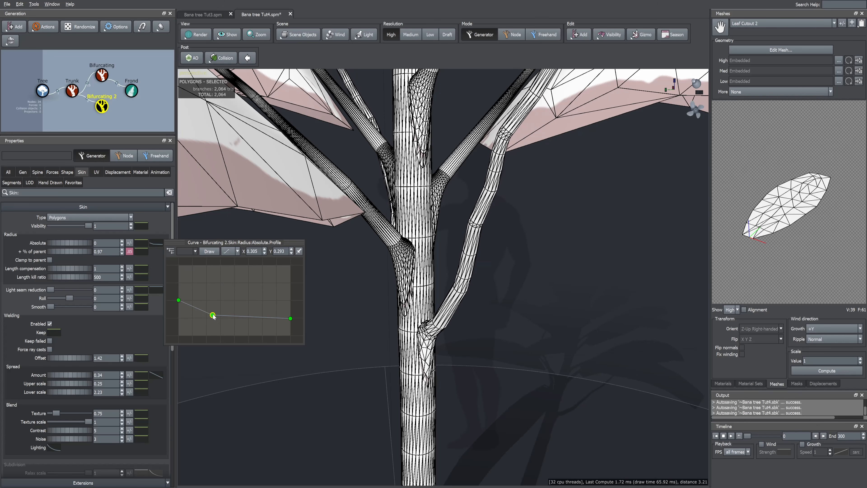
Set the late noise amount of Bifurcating 2's spine to 0.2.
left_click(37, 171)
scroll(31, 225, "down", 8)
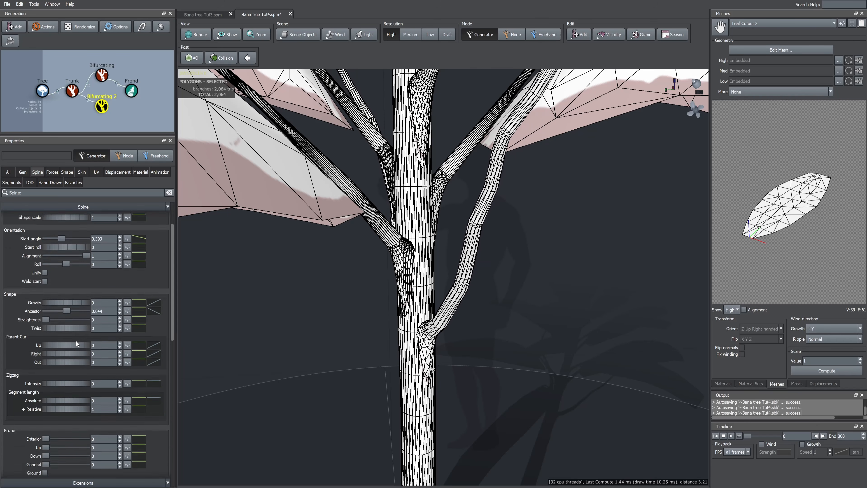
left_click(103, 383)
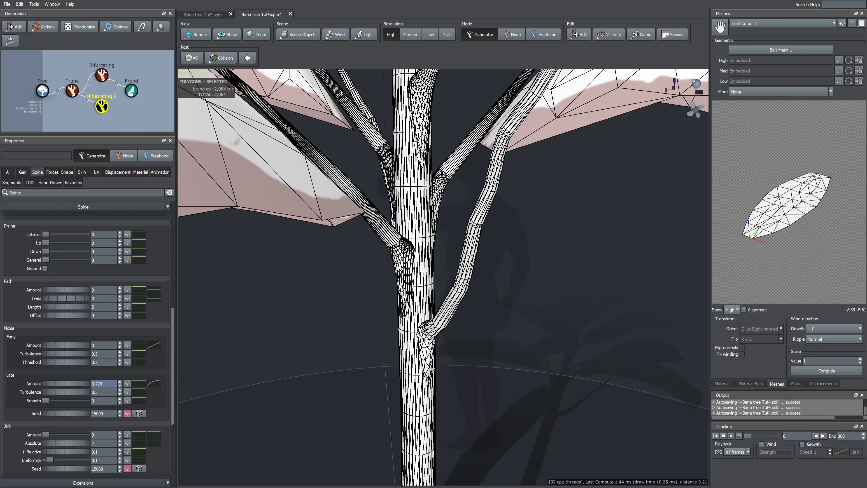
type("0.2")
key("Return")
scroll(291, 373, "down", 5)
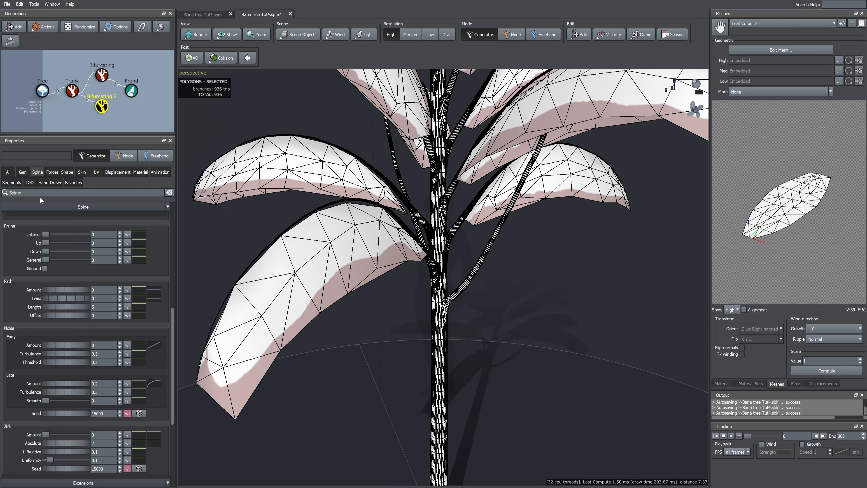
Bend the Bifurcating 2 branches downward by raising their spine gravity to about 1.05.
scroll(47, 337, "up", 8)
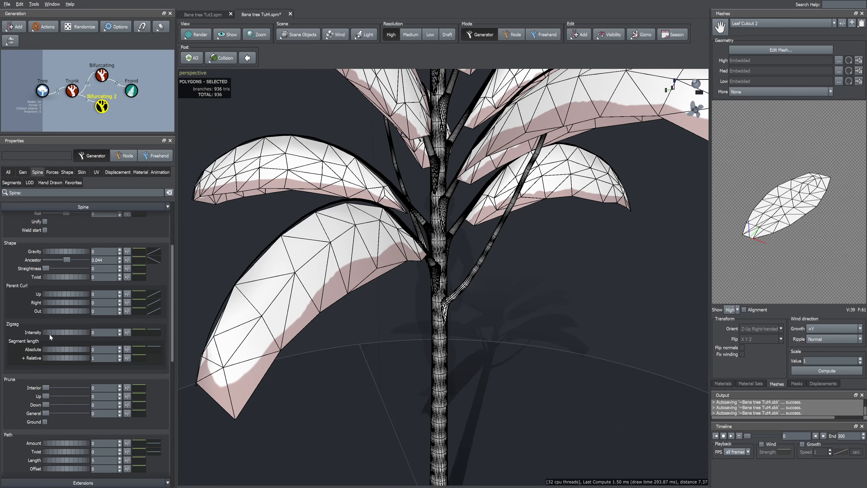
left_click_drag(56, 353, 82, 354)
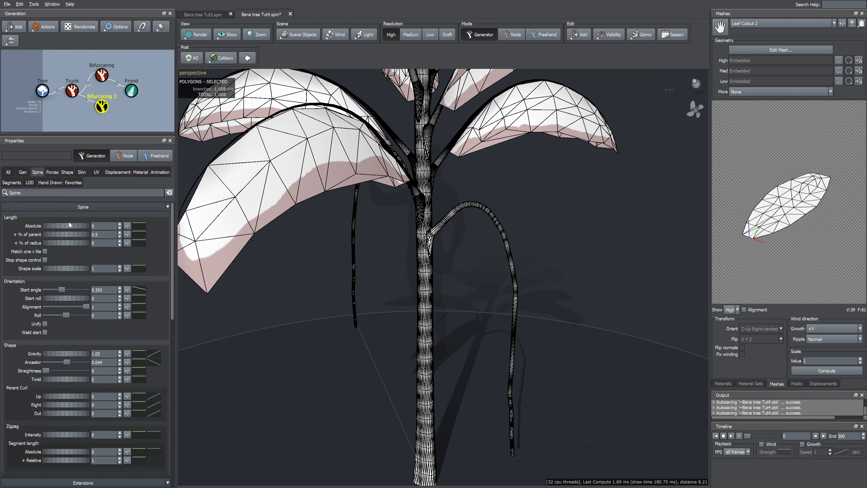
Set Bifurcating 2's spine length to 0 % of parent and 2 absolute.
left_click(110, 234)
left_click_drag(68, 225, 122, 219)
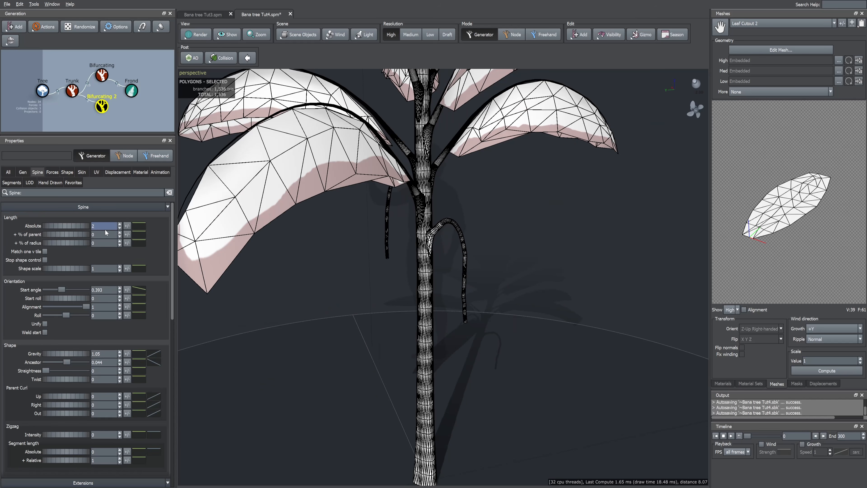
type("2")
key("Return")
type("1.5")
key("Return")
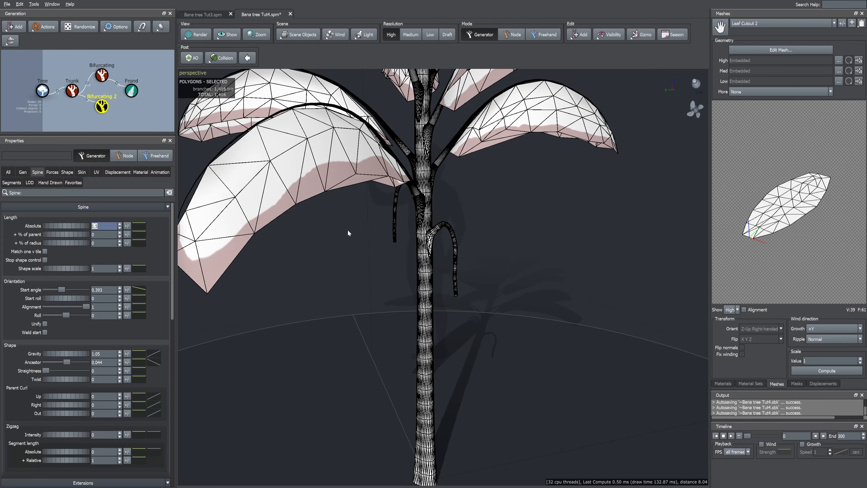
key("ctrl+z")
Taper the Bifurcating 2 tips by adding a point near the end of the absolute radius profile curve and lowering the last point.
left_click(81, 172)
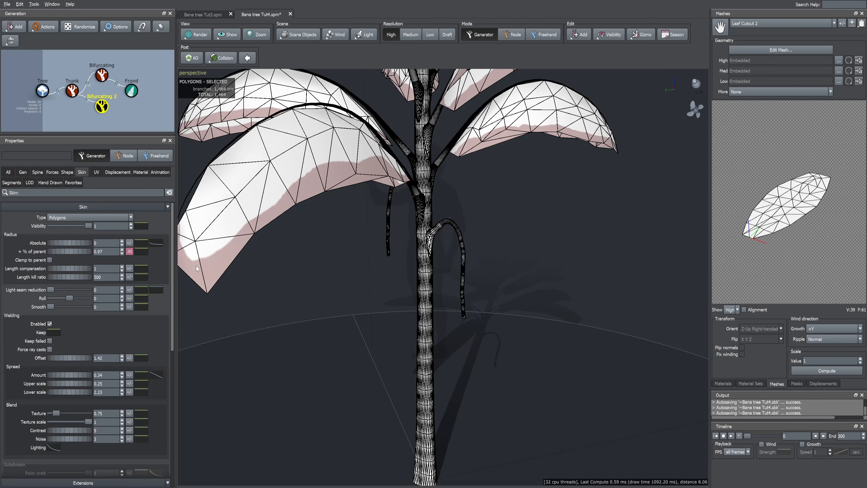
scroll(491, 298, "up", 5)
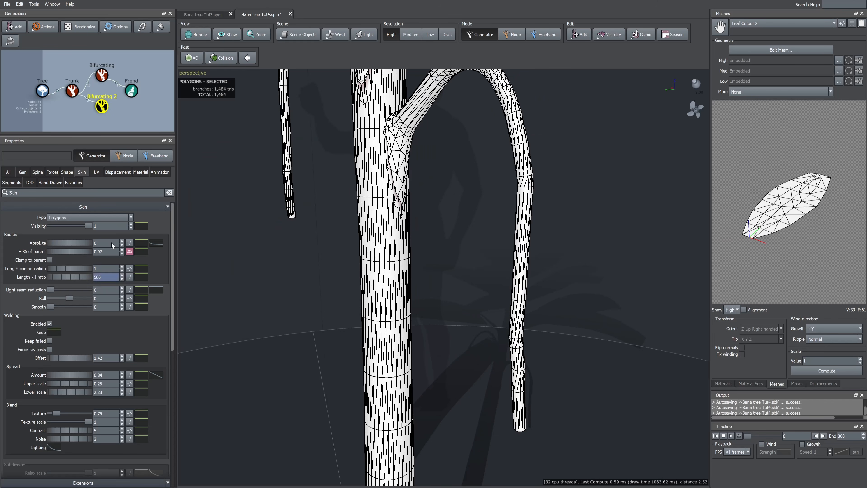
left_click(156, 243)
left_click(274, 317)
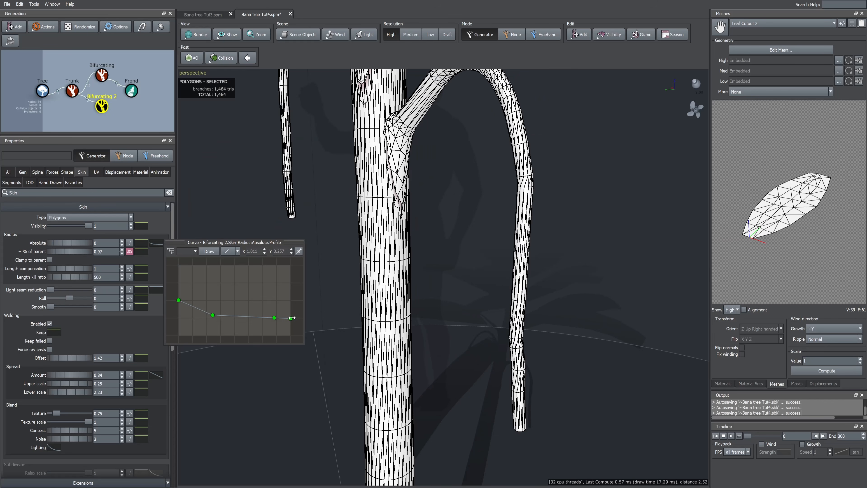
left_click_drag(291, 318, 291, 329)
left_click(396, 286)
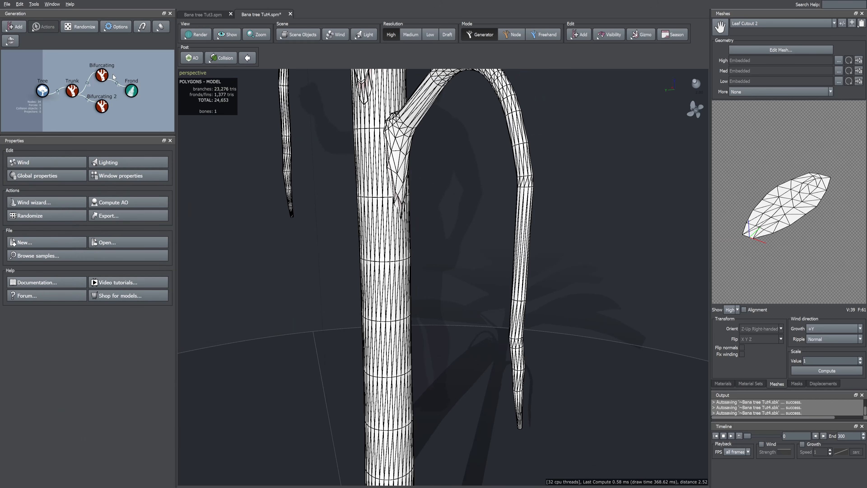
Set the absolute length segments of Bifurcating 2 to 2.
left_click(131, 91)
left_click(102, 106)
left_click(12, 183)
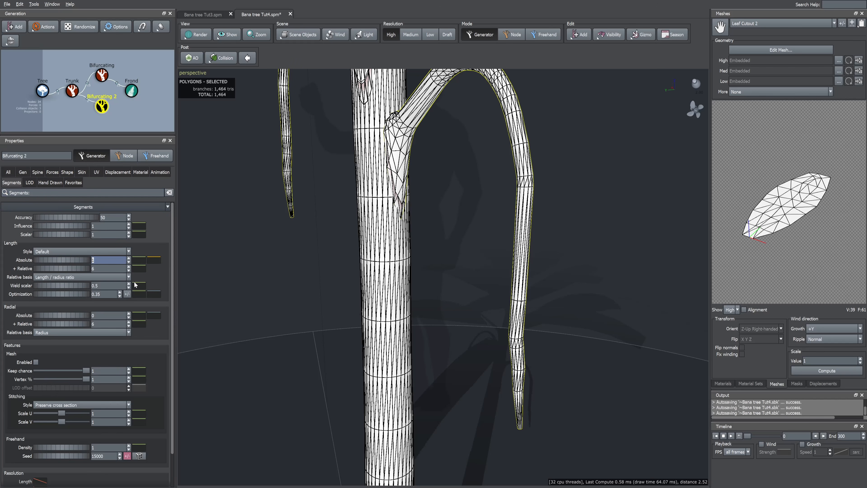
type("2")
key("Return")
scroll(403, 239, "up", 2)
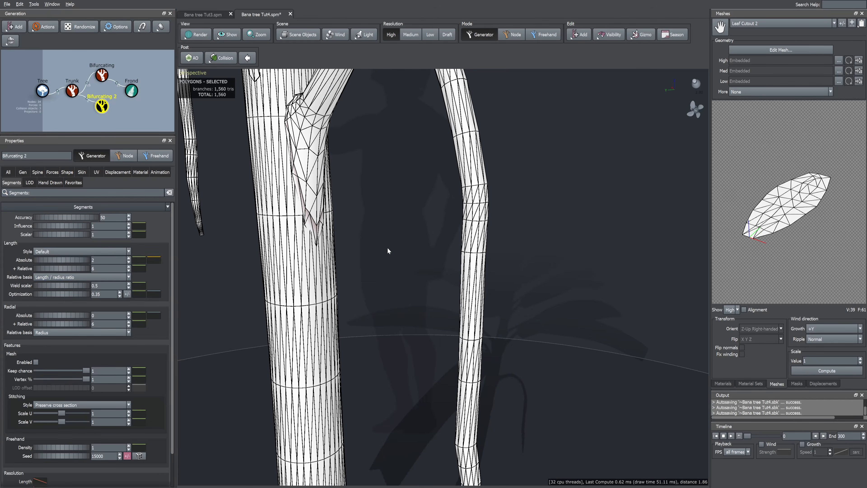
Display the tree with its shaded textures again and inspect the drooping branches against the whole plant.
scroll(387, 247, "down", 5)
left_click(215, 36)
left_click(209, 44)
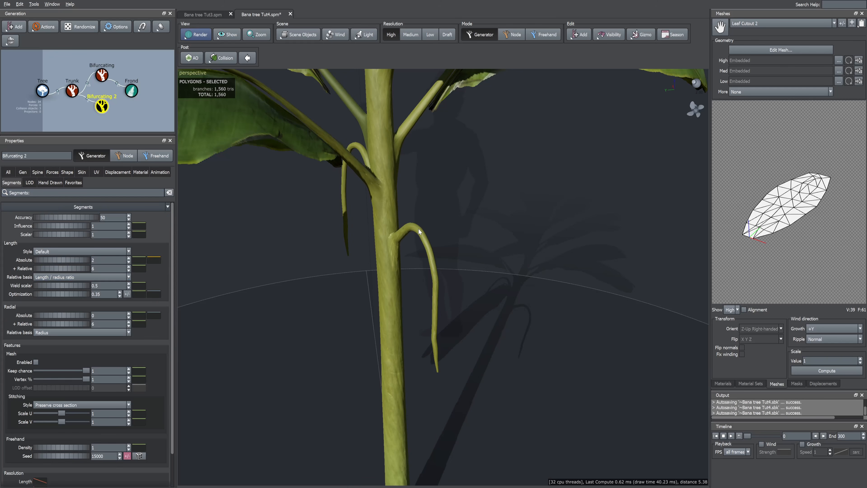
scroll(421, 227, "up", 1)
scroll(425, 224, "down", 4)
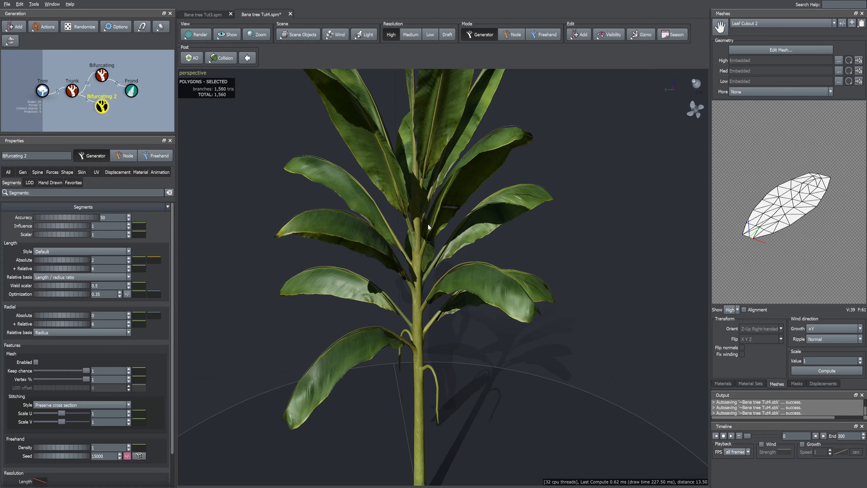
middle_click_drag(443, 264, 445, 258)
Add a new material and name it Banana.
left_click(723, 383)
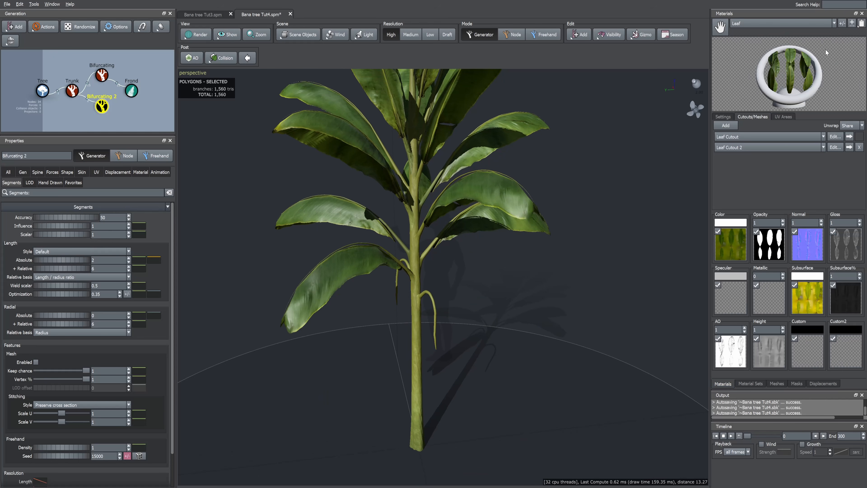
left_click(841, 24)
left_click(390, 209)
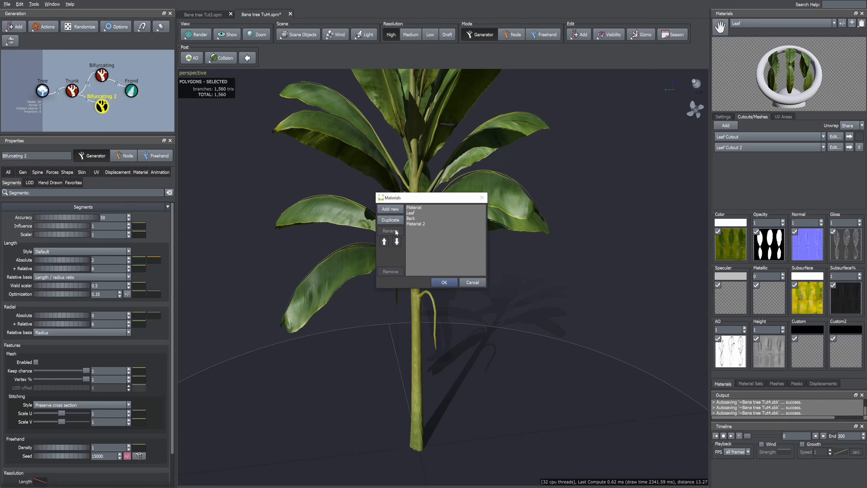
left_click(412, 224)
left_click(398, 231)
type("B")
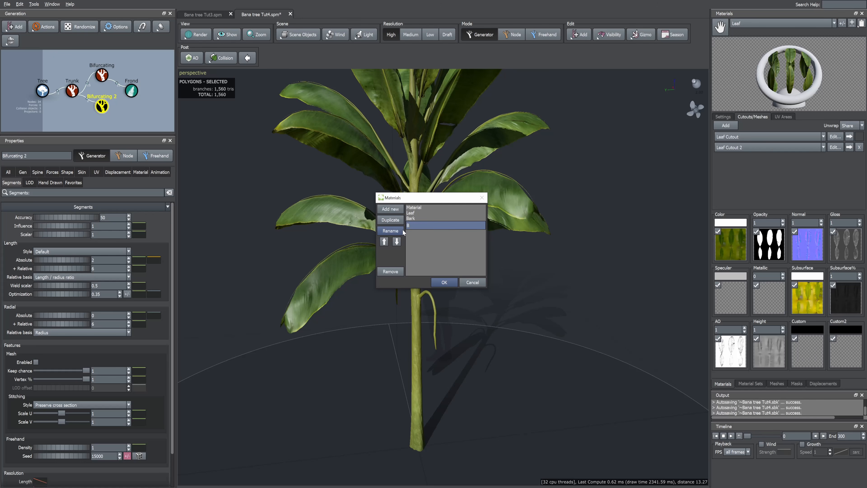
type("anana")
left_click(444, 282)
Load Banana.png as the Banana material's color map and accept the matching maps for its other slots.
left_click(730, 251)
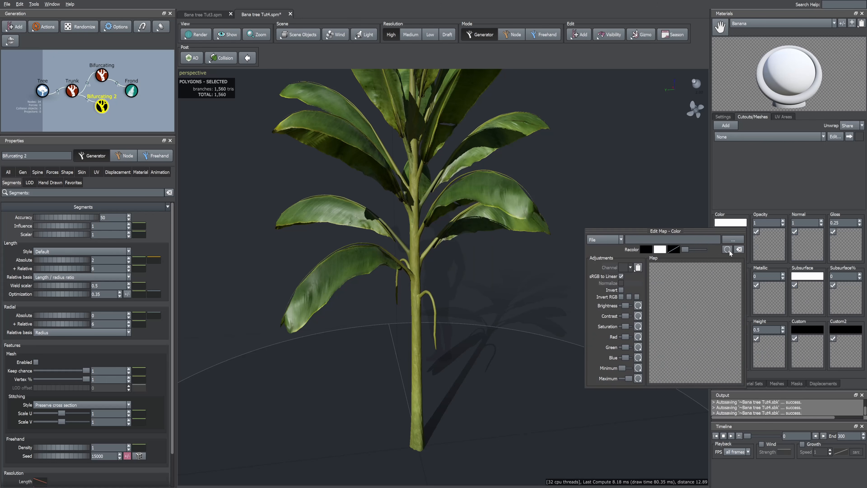
left_click(728, 250)
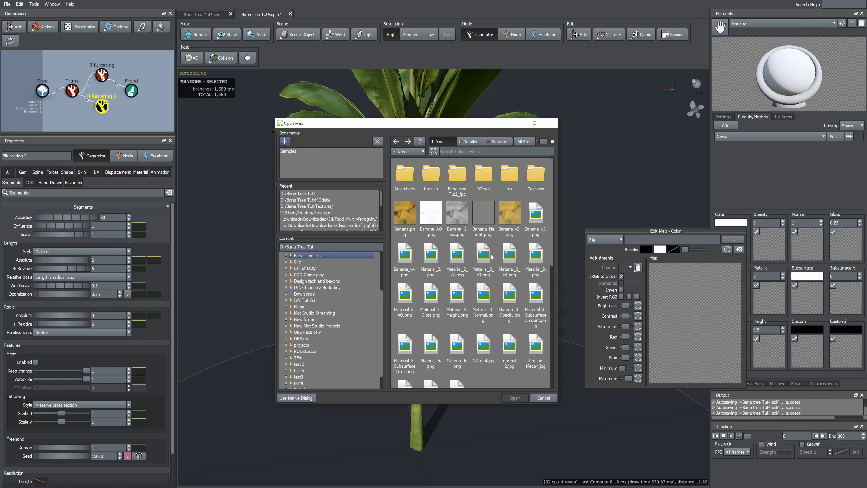
left_click(394, 213)
left_click(514, 398)
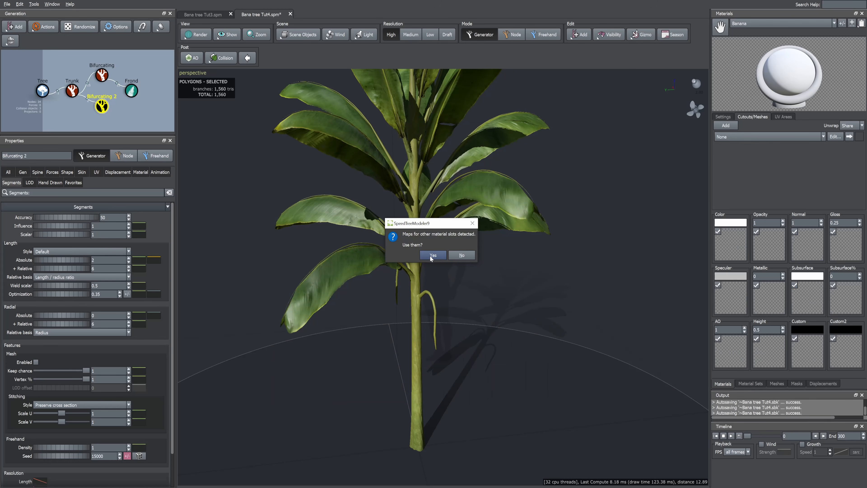
left_click(458, 256)
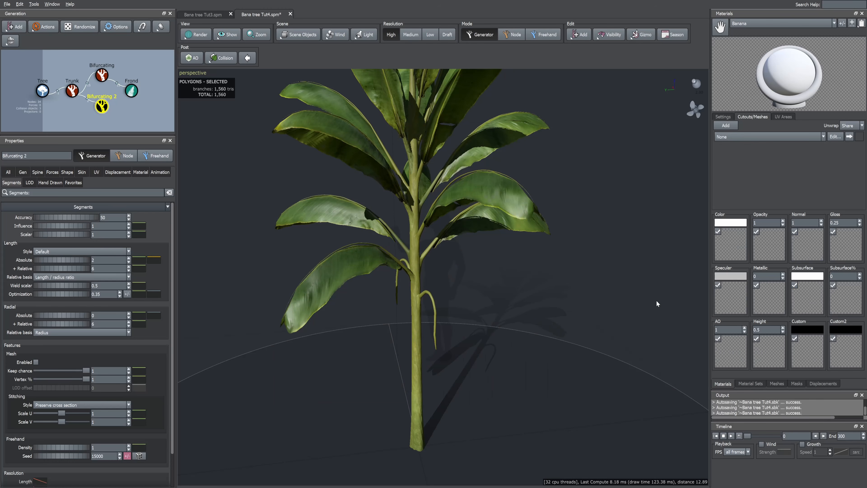
Create a new cutout mesh for the Banana material and load Banana_LOD0.obj as its high-resolution geometry.
left_click(835, 137)
left_click(419, 387)
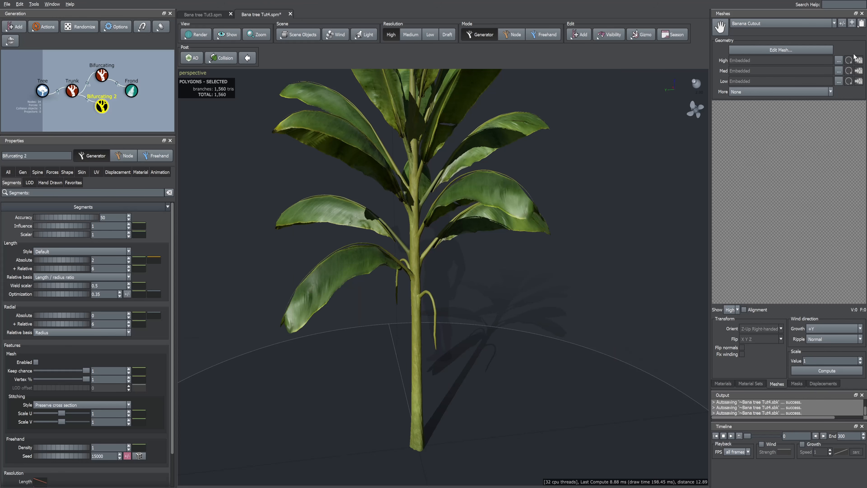
left_click(838, 61)
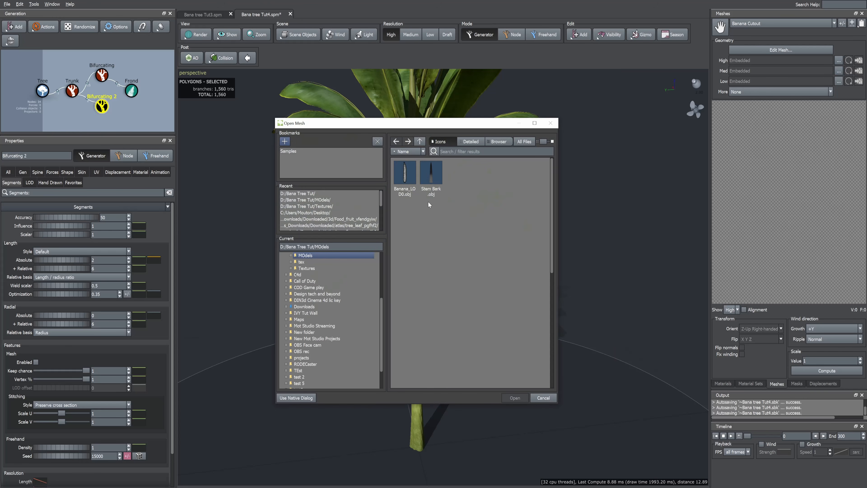
left_click(405, 176)
left_click(514, 398)
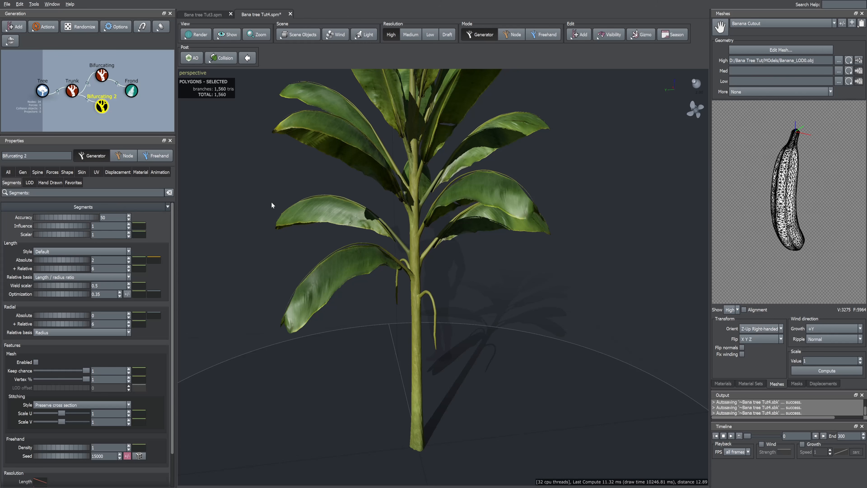
Add a Batched Leaf generator to Bifurcating 2 and assign the Banana material to it.
left_click(395, 325)
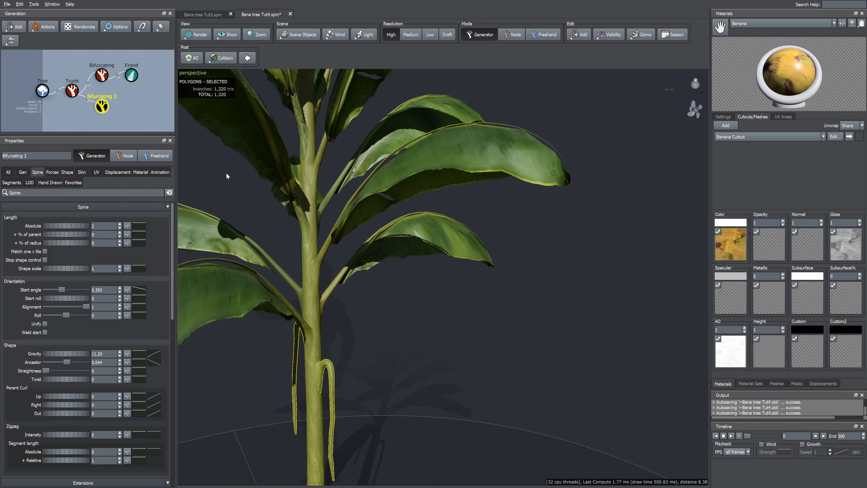
right_click(384, 384)
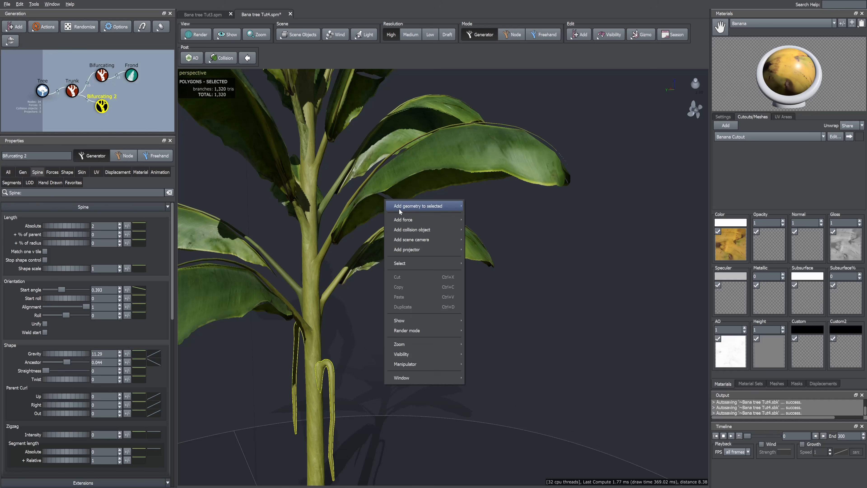
mouse_move(415, 206)
left_click(484, 236)
left_click_drag(411, 348, 410, 328)
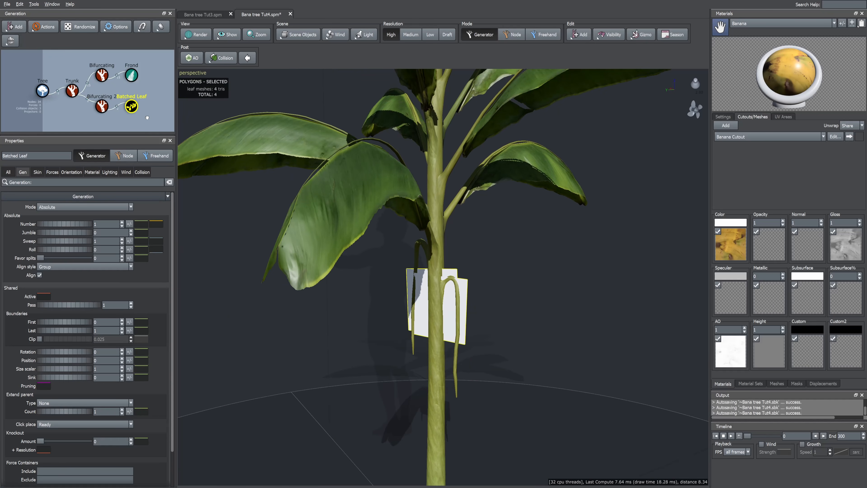
Orient the bananas with sky influence 1, parent sensitivity amount 1 and a final up adjustment of 1.
left_click(71, 172)
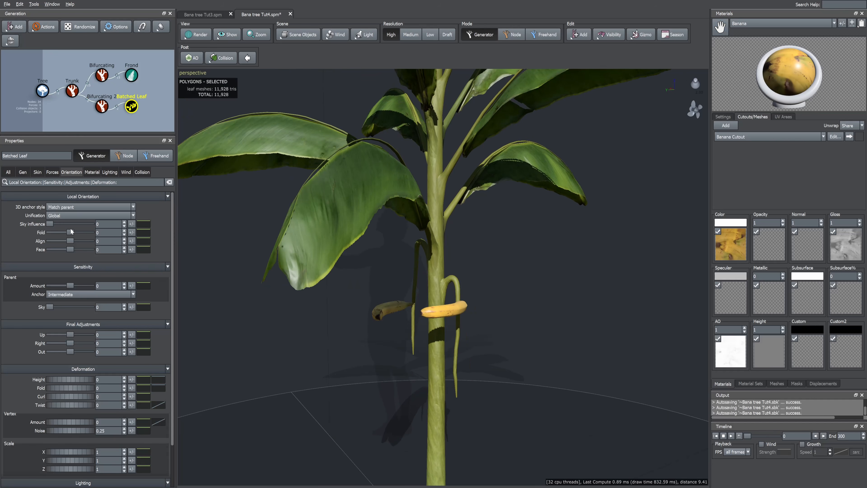
left_click_drag(50, 224, 99, 227)
left_click_drag(70, 335, 120, 338)
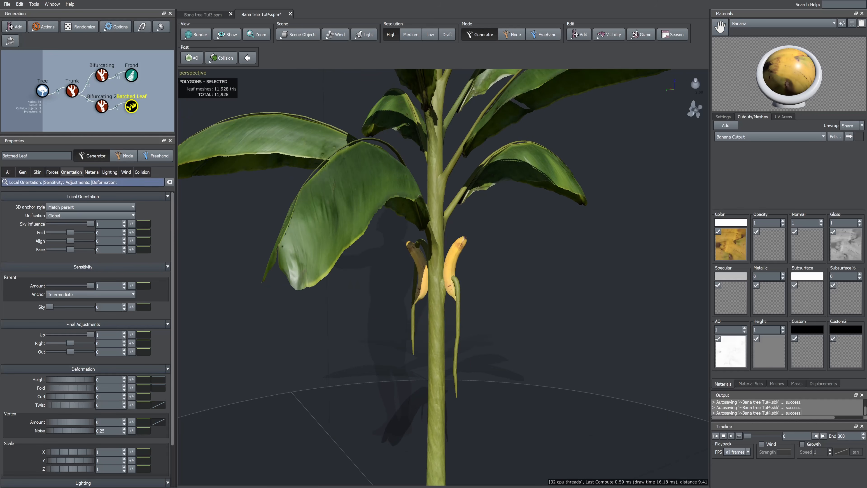
Set the banana size to about 0.82 and shape its parent size curve to rise from a lower start with added points.
left_click(37, 171)
left_click_drag(82, 208, 78, 205)
left_click(141, 207)
left_click_drag(164, 229, 211, 237)
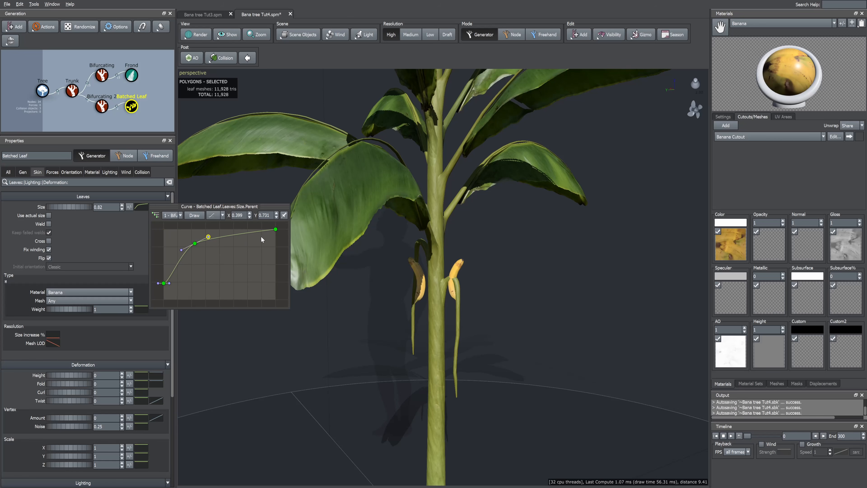
Taper the far end of the banana size parent curve downward, with an added point before the end.
left_click_drag(275, 229, 258, 240)
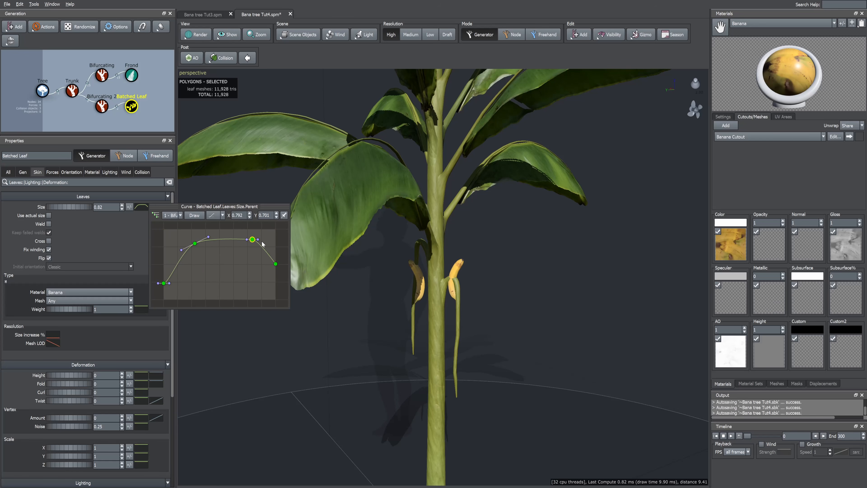
Distribute the bananas by Phyllotaxy in Opposite (distichous) style with 3 children per node, internode length 0.13 and first boundary 0.41.
left_click(24, 172)
left_click(82, 206)
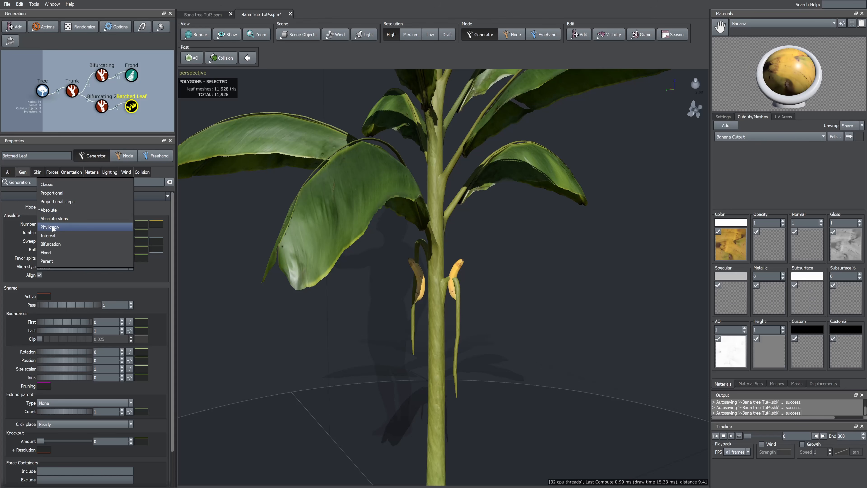
left_click(82, 229)
left_click(46, 258)
left_click_drag(82, 279, 40, 288)
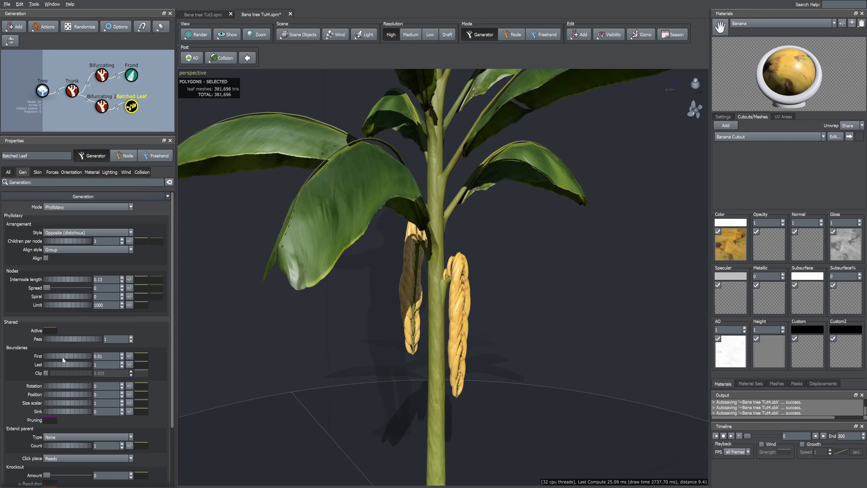
key("Left")
Reload Banana_LOD0.obj as the Banana Cutout's high-resolution mesh and set its transform to Y-Up Right-handed with flip -X Y Z.
left_click(834, 137)
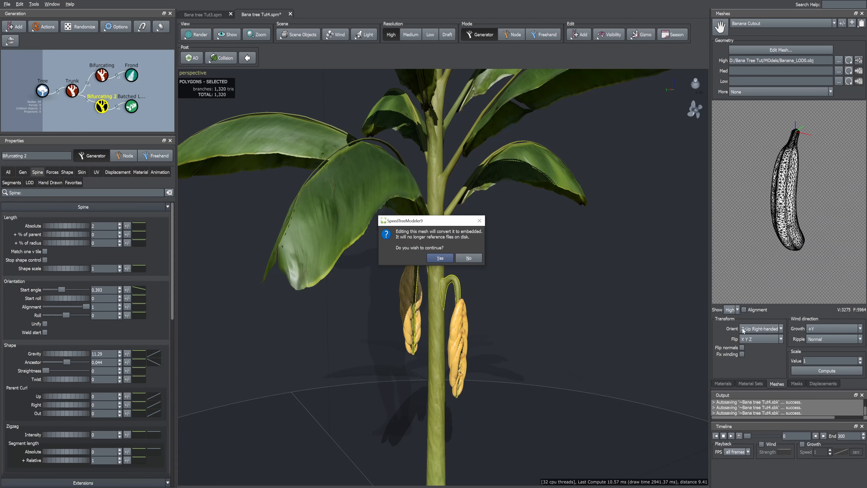
left_click(440, 258)
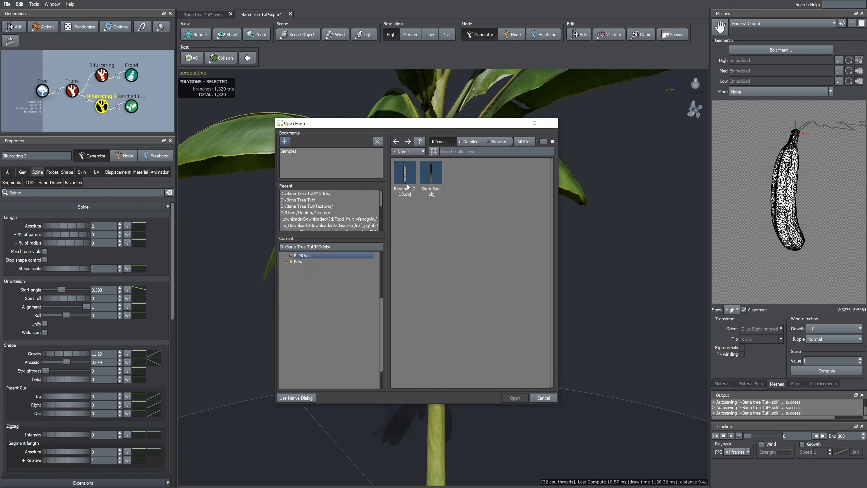
left_click(514, 397)
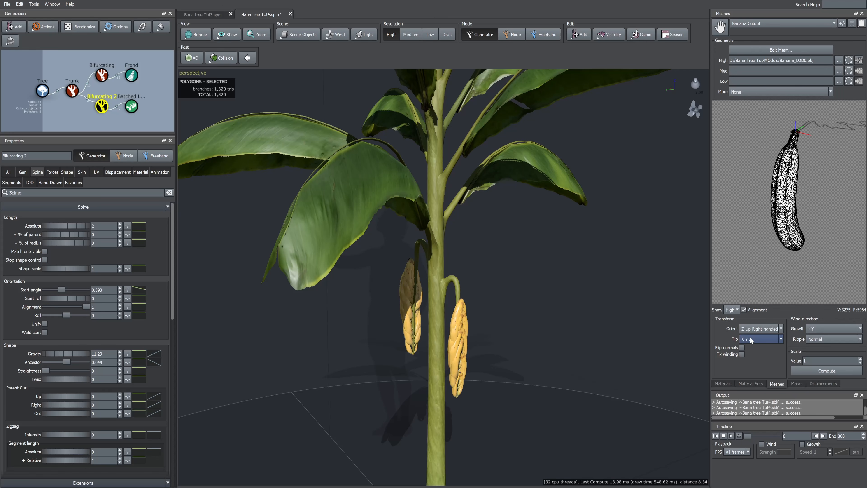
scroll(772, 331, "up", 2)
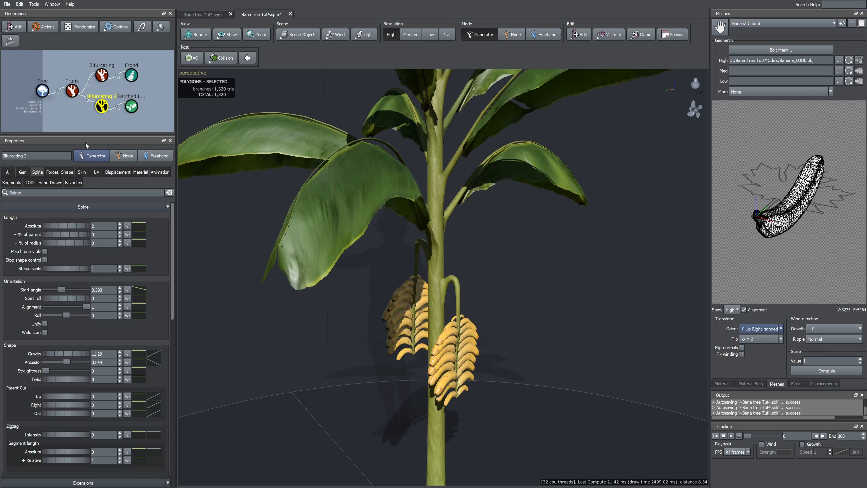
Set the Batched Leaf's final up adjustment to about 0.308 and its phyllotaxy spiral to 1.36.
left_click(131, 106)
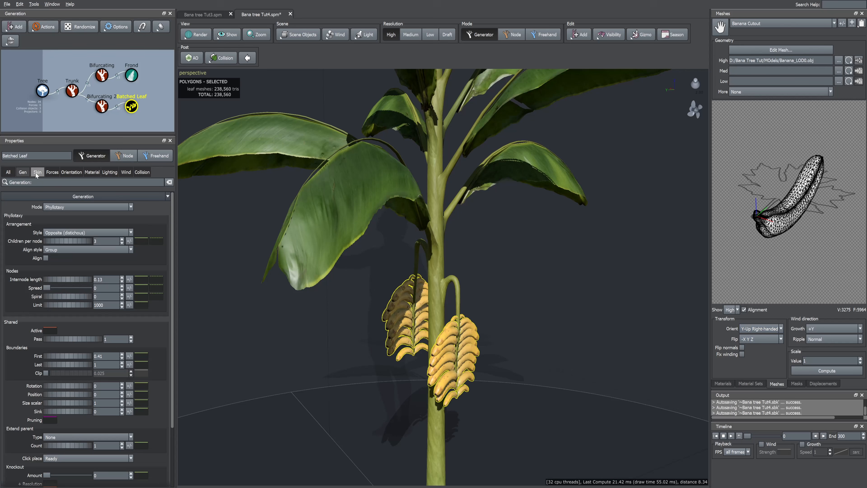
left_click(71, 171)
left_click_drag(90, 334, 76, 331)
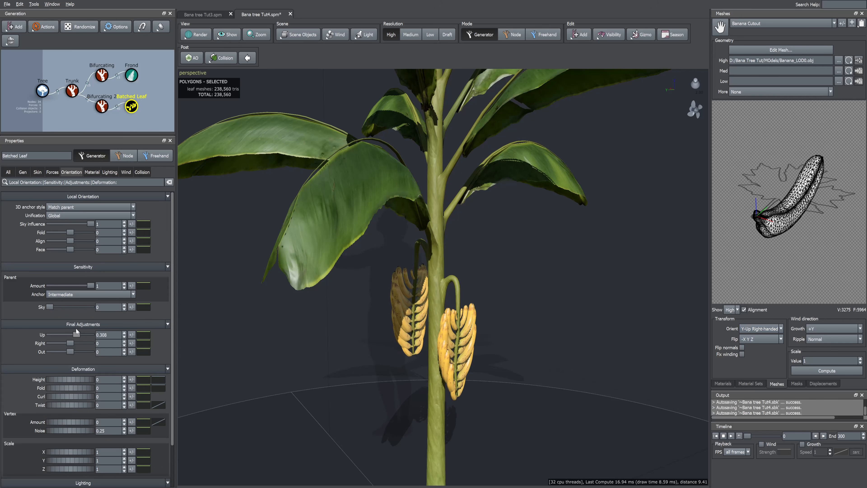
left_click(22, 172)
left_click_drag(59, 297, 89, 288)
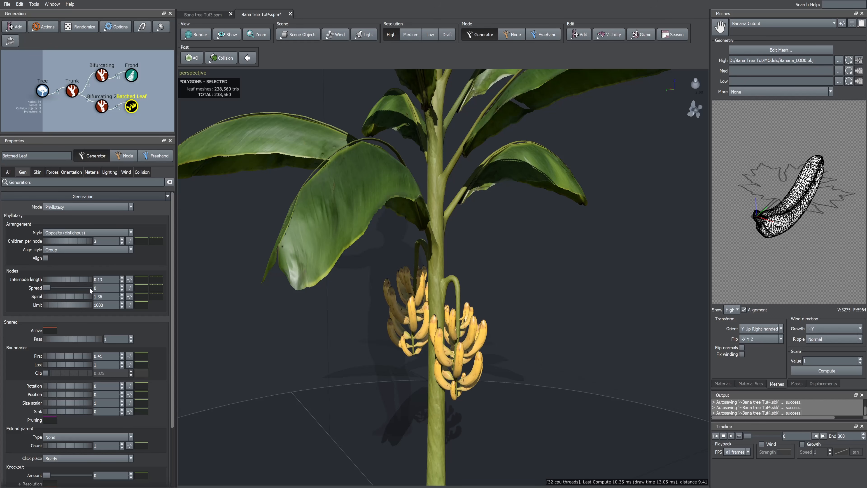
Raise the start and end points of the banana size parent curve for larger bananas at both ends of the stem.
left_click(37, 172)
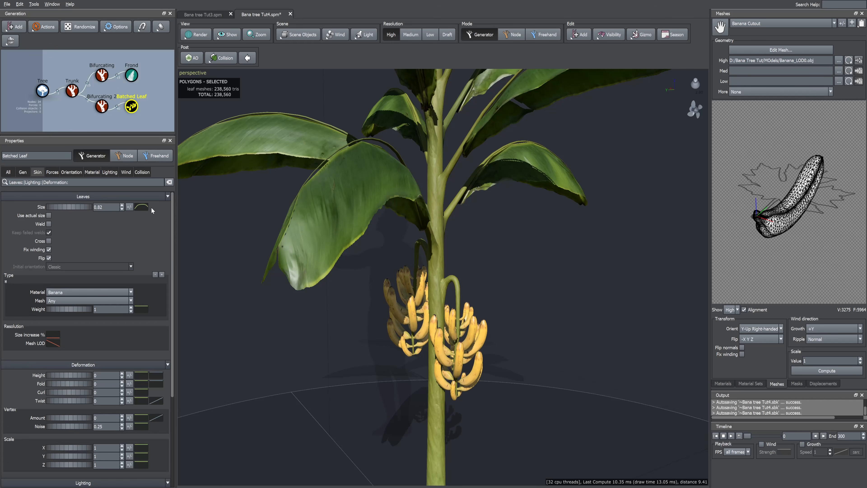
left_click(141, 206)
left_click_drag(164, 285, 166, 265)
left_click_drag(276, 265, 275, 252)
Make the banana bunches denser by setting the internode length to 0.04.
left_click(23, 172)
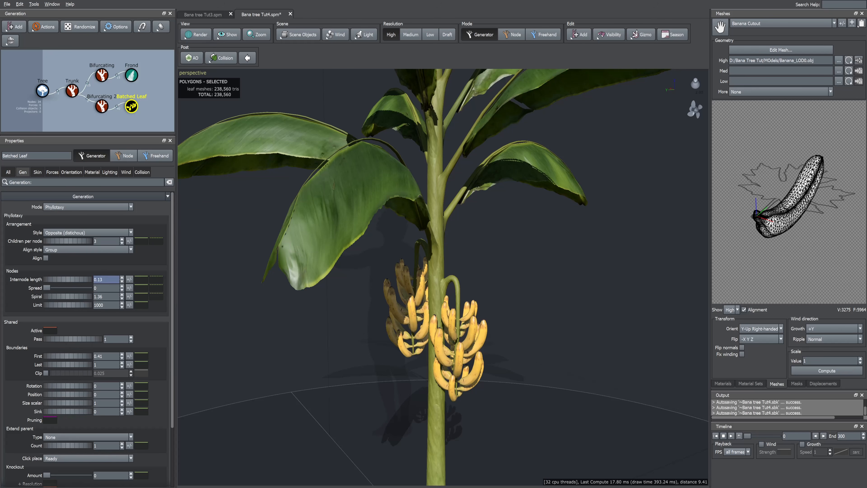
left_click_drag(73, 277, 76, 280)
scroll(318, 341, "up", 3)
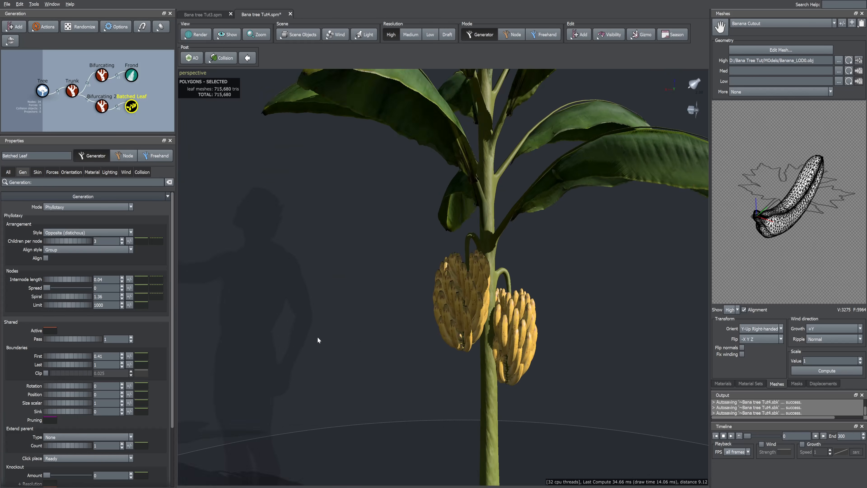
middle_click_drag(297, 345, 219, 307)
Add random variance to the banana size.
left_click(38, 172)
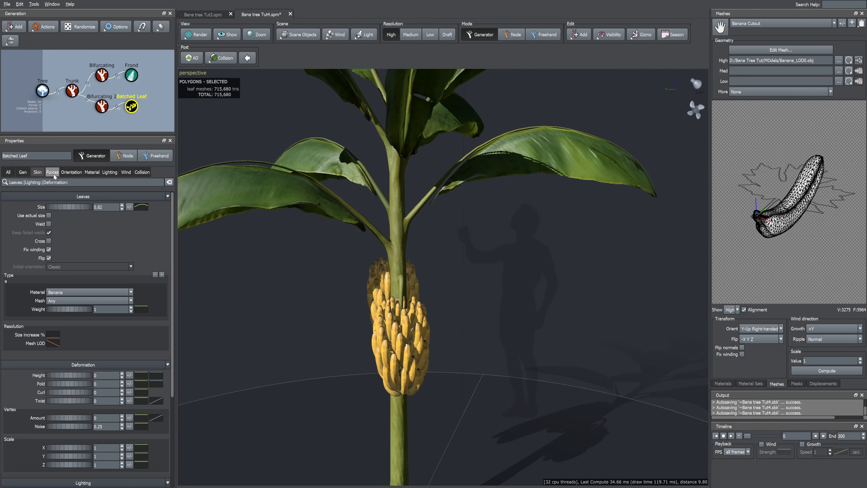
left_click(130, 207)
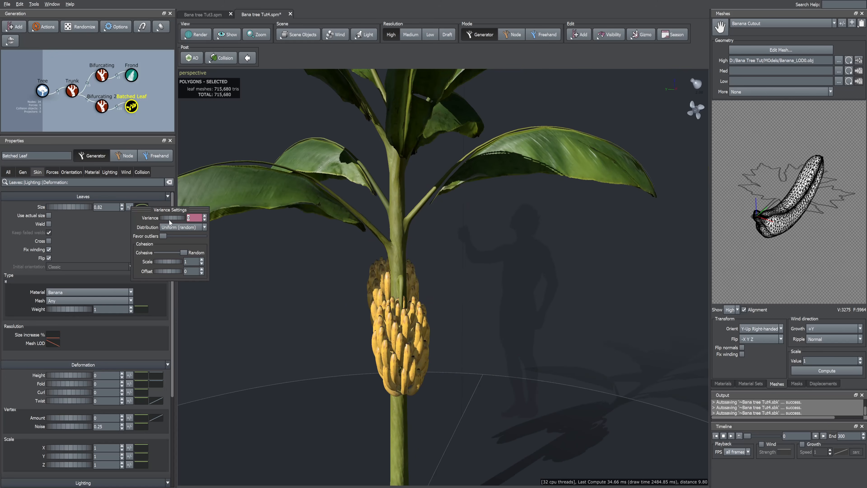
left_click_drag(164, 218, 177, 220)
middle_click_drag(239, 239, 434, 287)
scroll(435, 288, "up", 3)
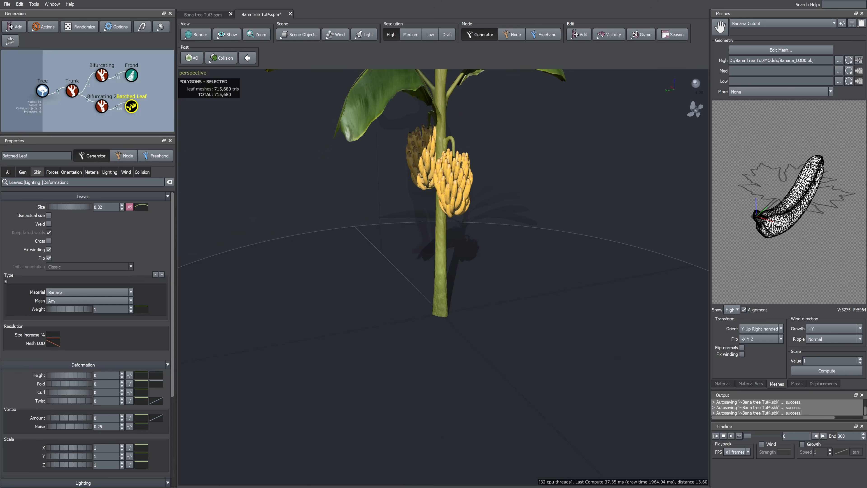
Add a Tube trunk generator to the Tree node.
left_click(43, 91)
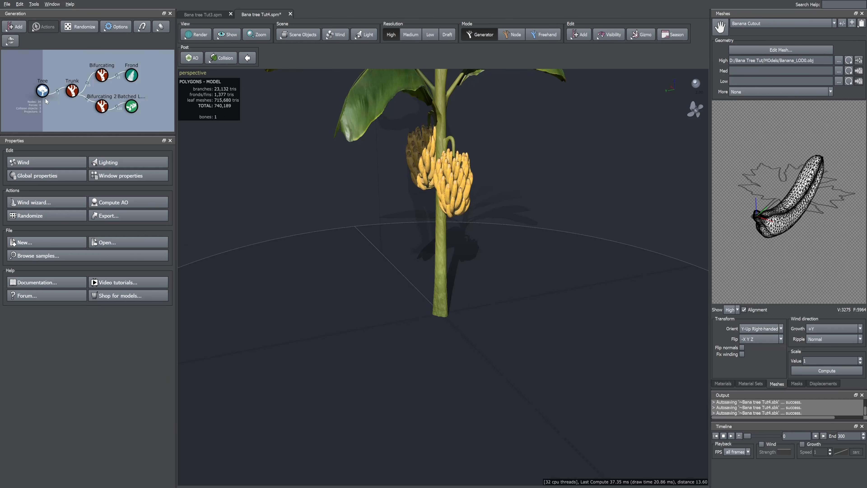
right_click(291, 315)
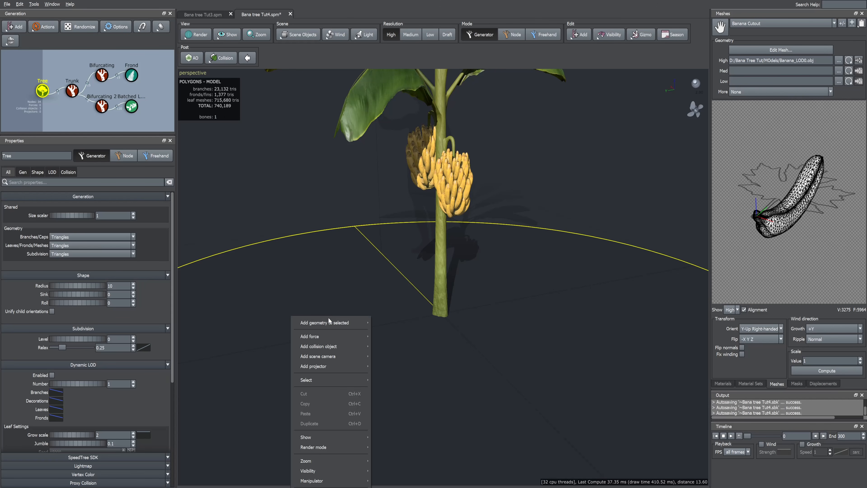
mouse_move(341, 322)
mouse_move(414, 406)
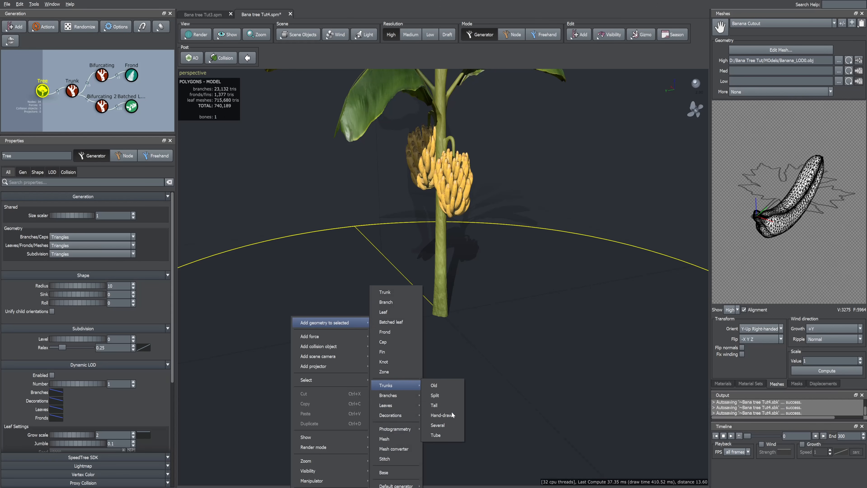
left_click(441, 436)
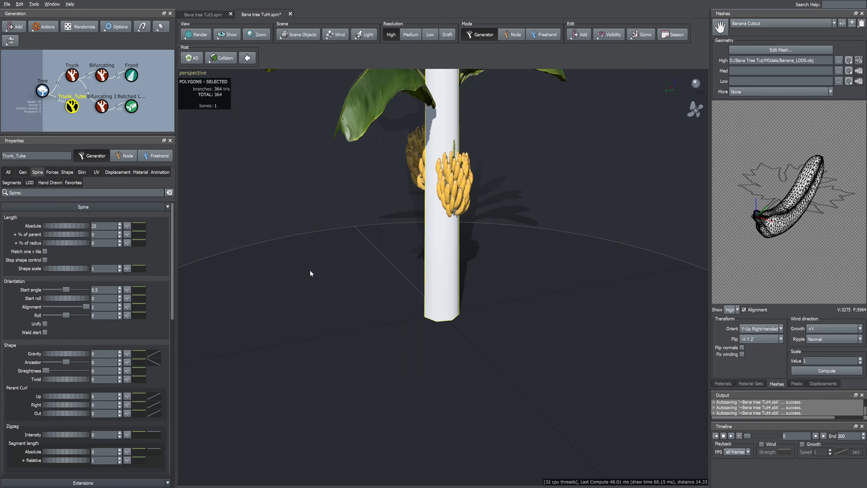
Change the tube trunk's skin type to Spine only.
left_click(81, 172)
left_click(88, 220)
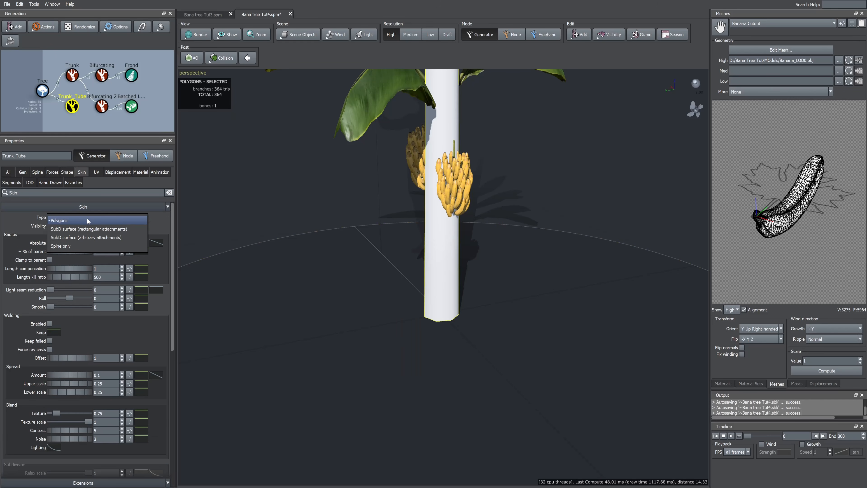
left_click(65, 246)
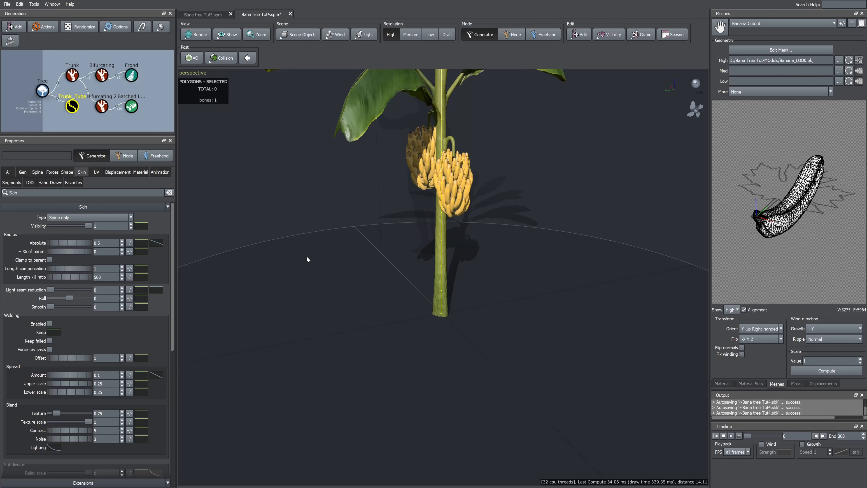
scroll(397, 263, "down", 3)
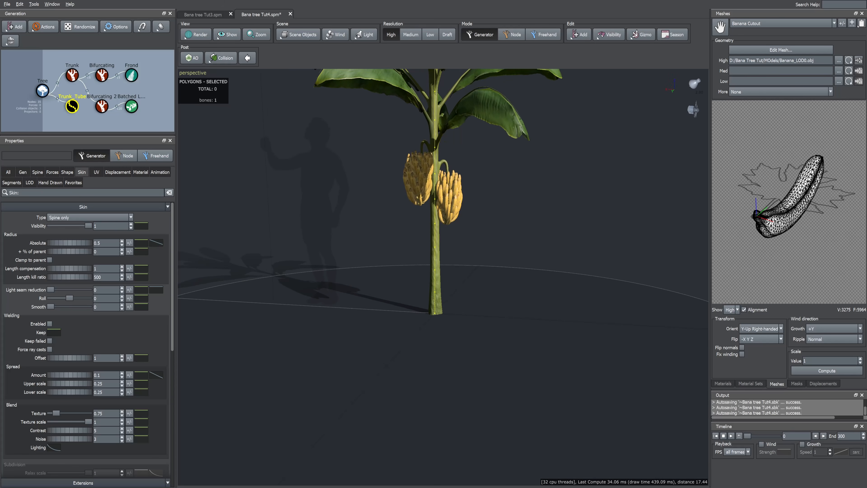
Generate the tube trunk in Proportional steps mode with 4 steps and 2 per step.
left_click(22, 172)
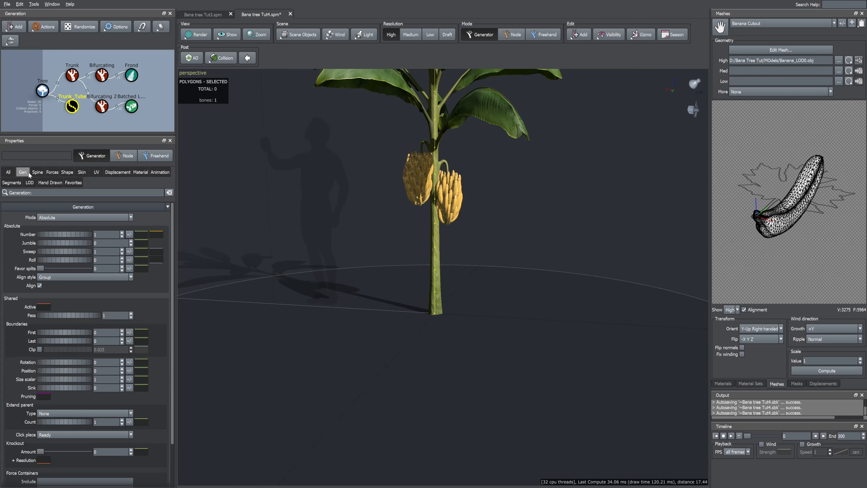
left_click(65, 219)
left_click(68, 212)
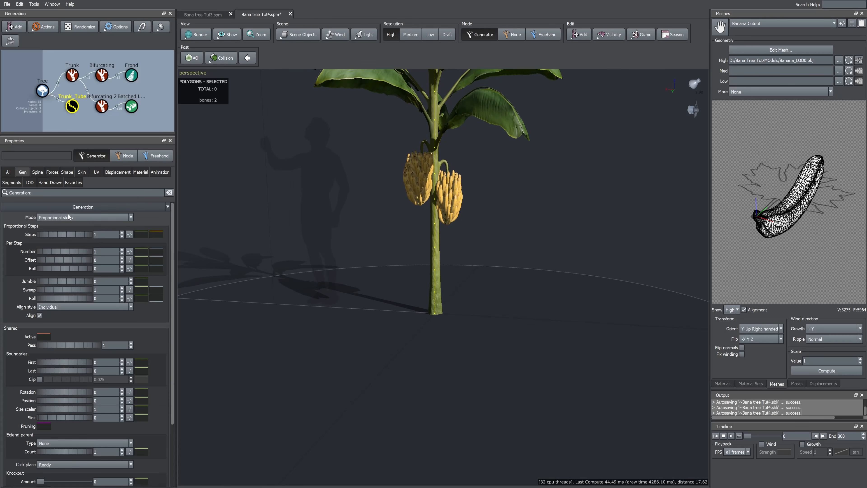
double_click(102, 234)
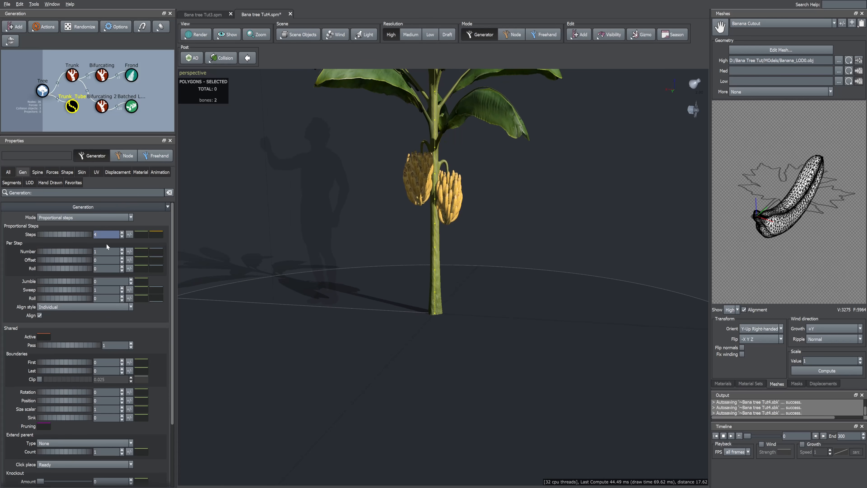
key("Tab")
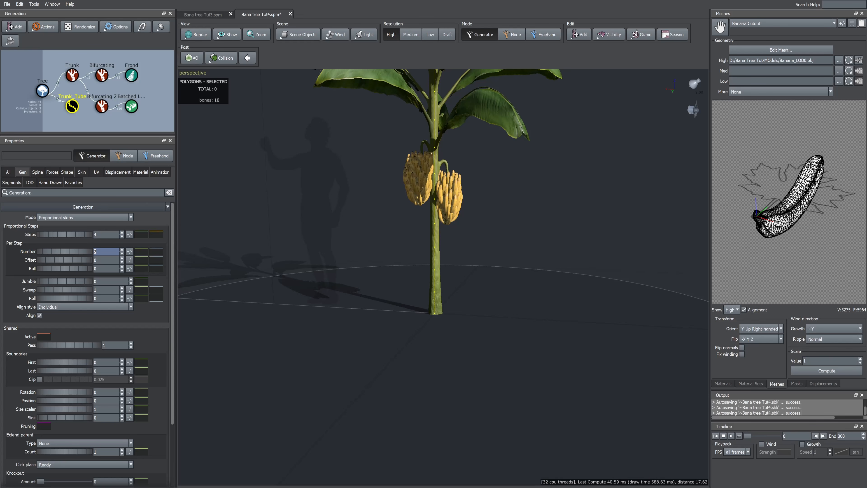
Set the tube trunk's absolute spine length to 5 and its generation boundaries to first 0.011 and last 0.018.
left_click(38, 171)
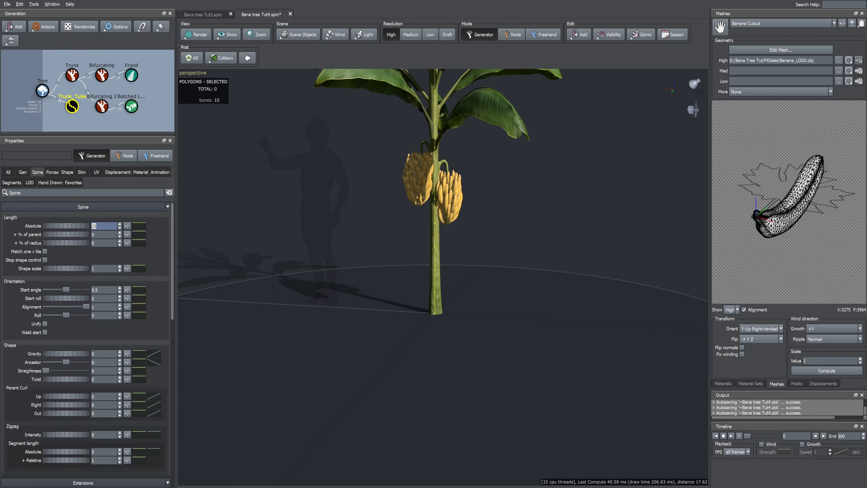
left_click_drag(380, 265, 420, 265)
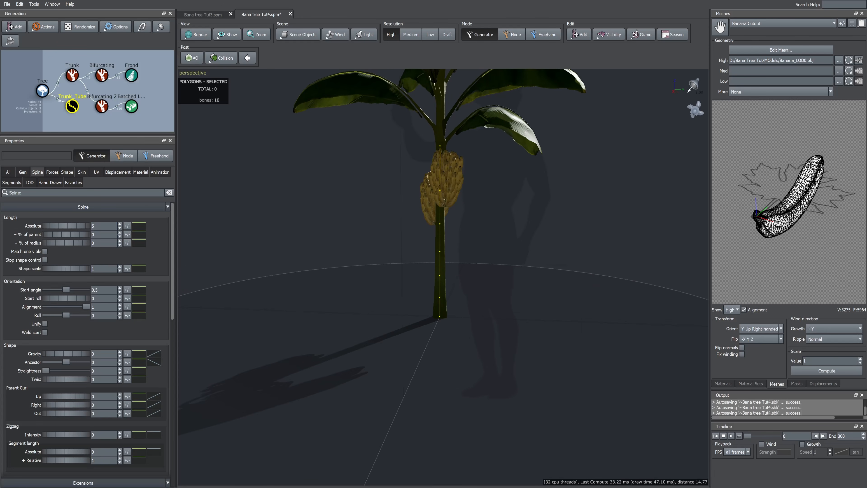
left_click(23, 171)
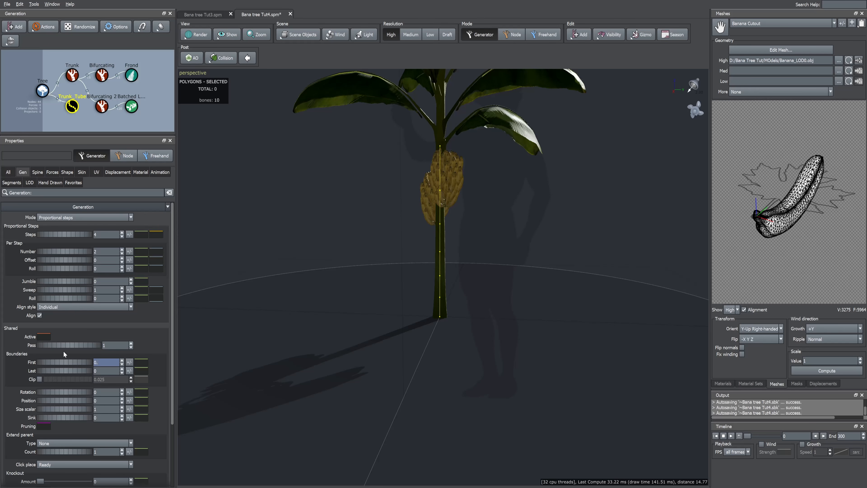
type("0.011")
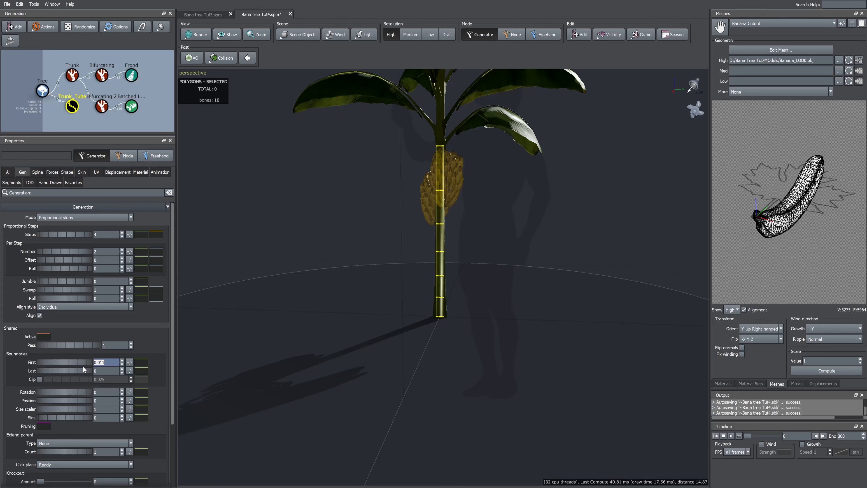
key("Tab")
type("0.018")
key("Return")
Add a variance of 0.2 to the absolute length of the tube trunk spines.
left_click_drag(380, 330, 487, 336)
scroll(467, 325, "up", 5)
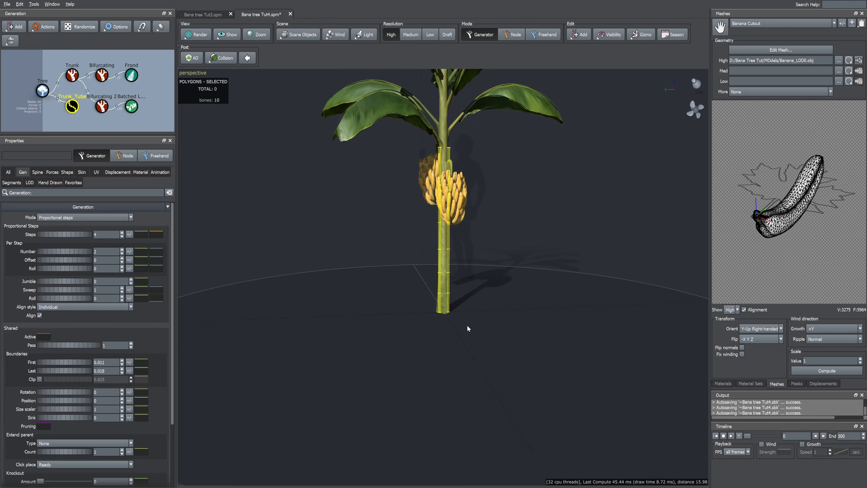
scroll(444, 298, "up", 3)
left_click_drag(443, 298, 454, 319)
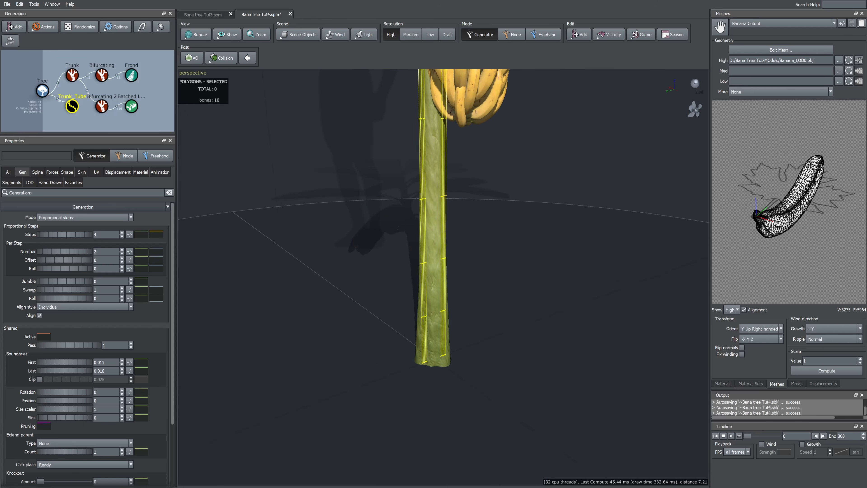
left_click(37, 172)
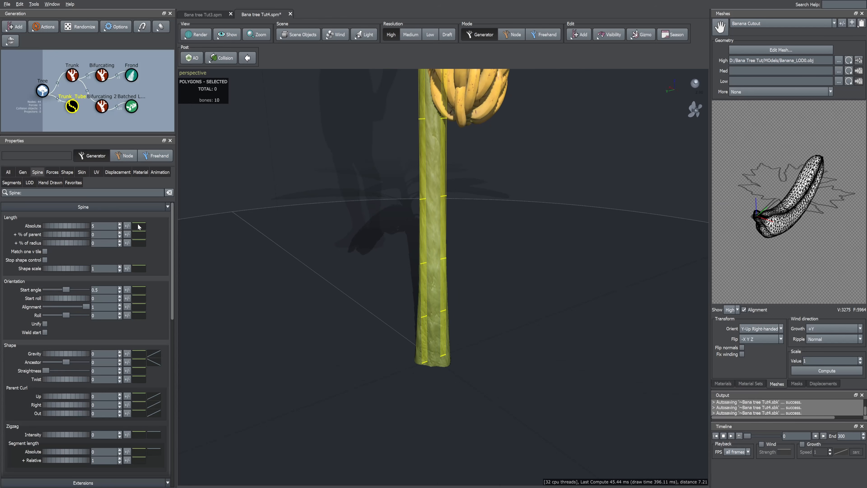
left_click(126, 226)
type("2")
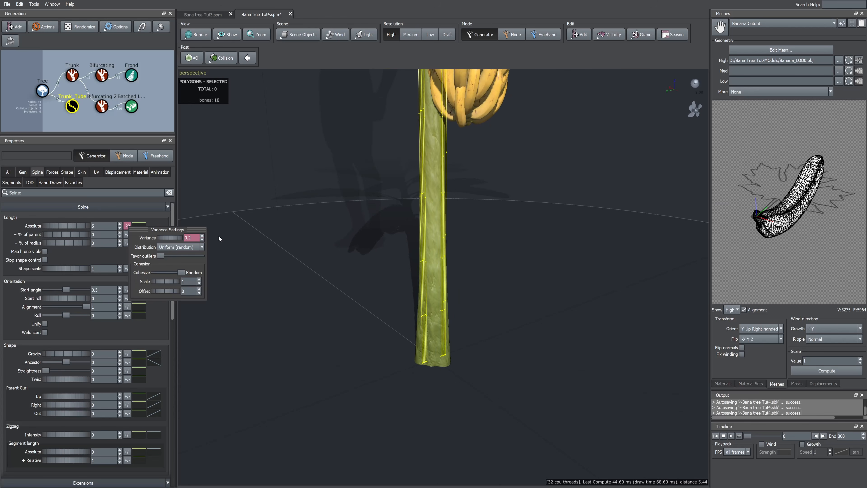
Lower the end point of the parent curve for the tube trunk's absolute spine length so spines shorten up the trunk.
scroll(463, 215, "up", 2)
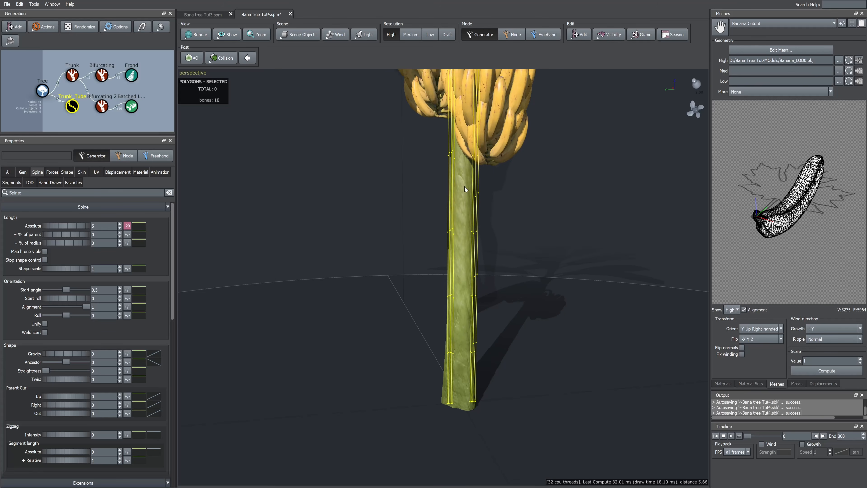
left_click(139, 226)
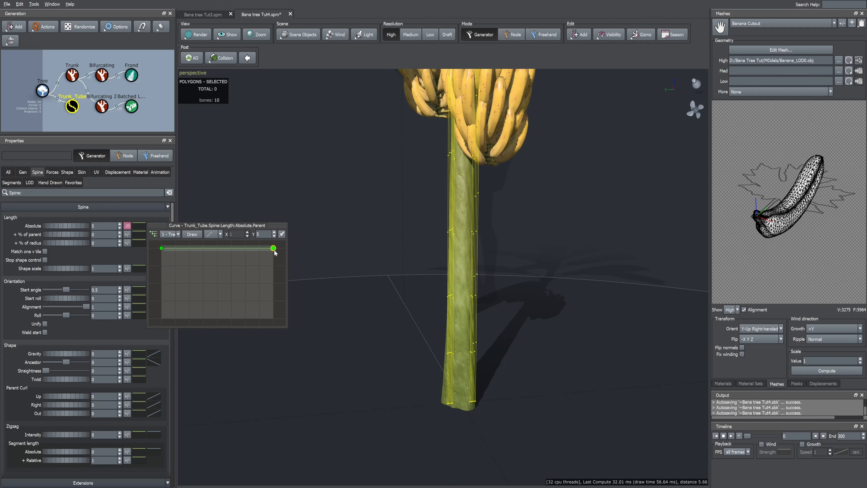
left_click_drag(274, 252, 277, 267)
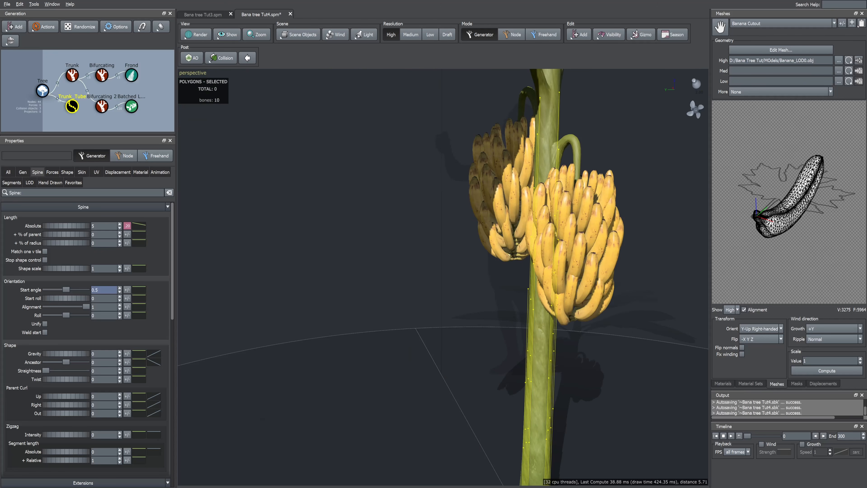
Set the tube trunk's spine start angle to 0.495 and its gravity to 0.6.
type("0.")
key("Return")
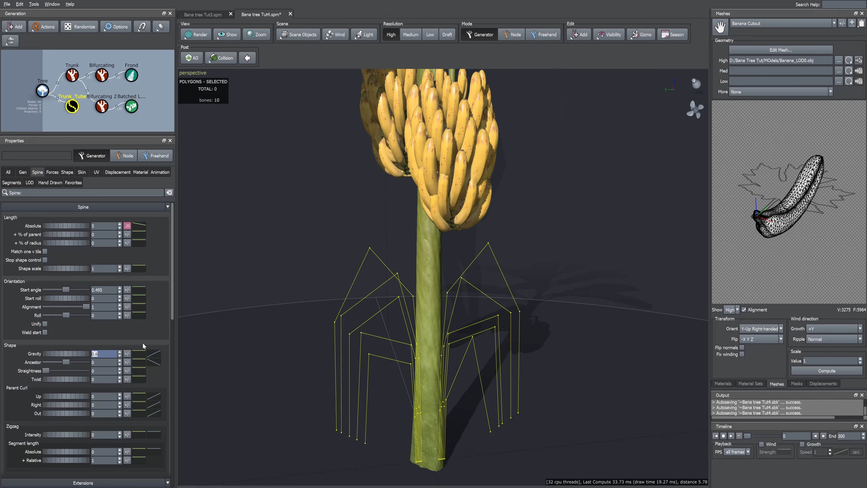
Set the tube trunk's relative segment length value to 6.
left_click(12, 182)
left_click(92, 269)
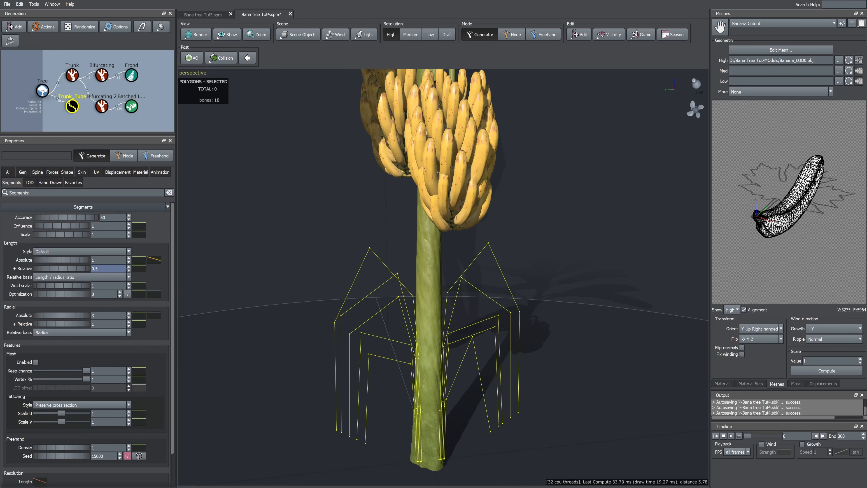
type("6")
key("Return")
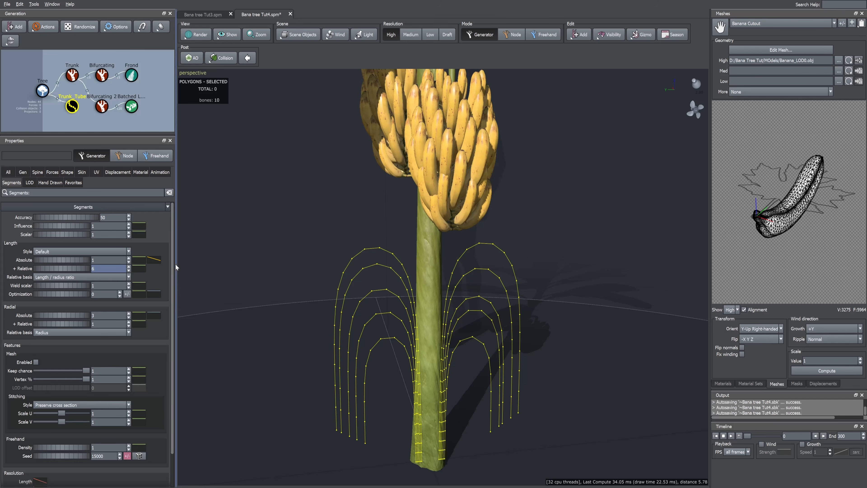
Reverse the distribution curve of the absolute segment length so it starts low and rises to the maximum.
left_click(154, 259)
left_click(287, 325)
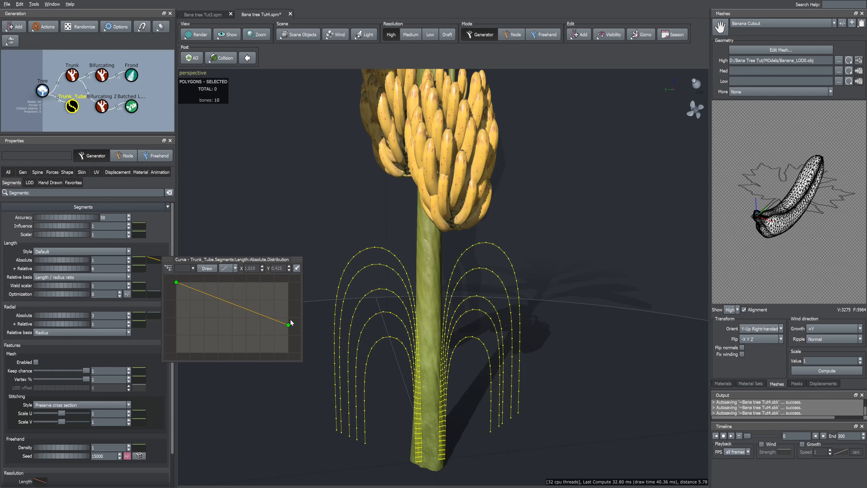
left_click_drag(289, 326, 288, 283)
left_click_drag(176, 283, 177, 345)
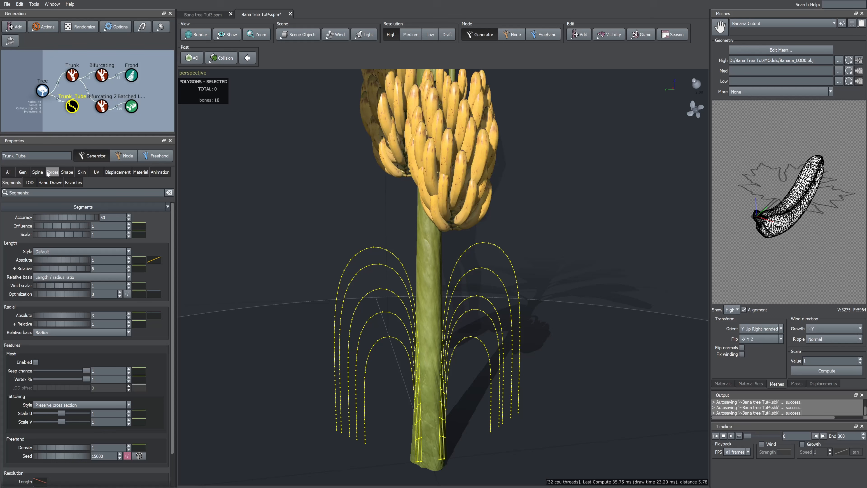
Set the tube trunk's spine ancestor and straightness values both to 0.1.
left_click(38, 172)
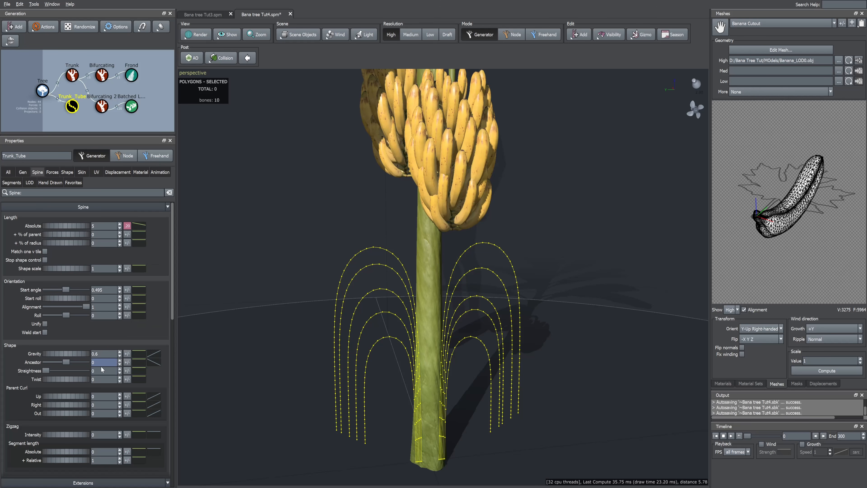
key("Return")
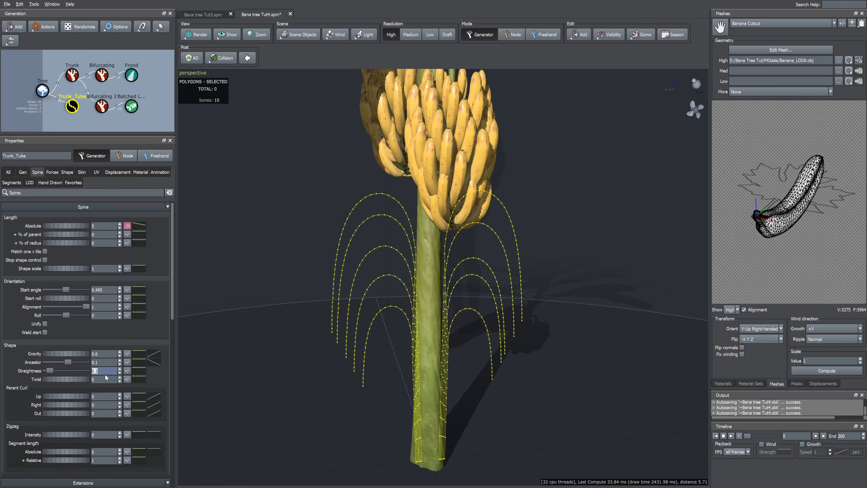
left_click(286, 340)
left_click(393, 338)
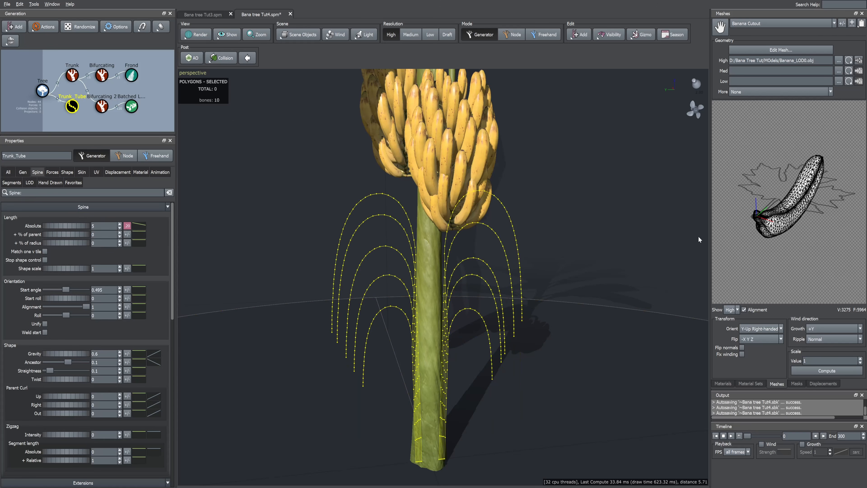
Reshape the spine's gravity profile with a point at about X 0.78, Y 0.1, keeping it low before a steep rise.
left_click(153, 353)
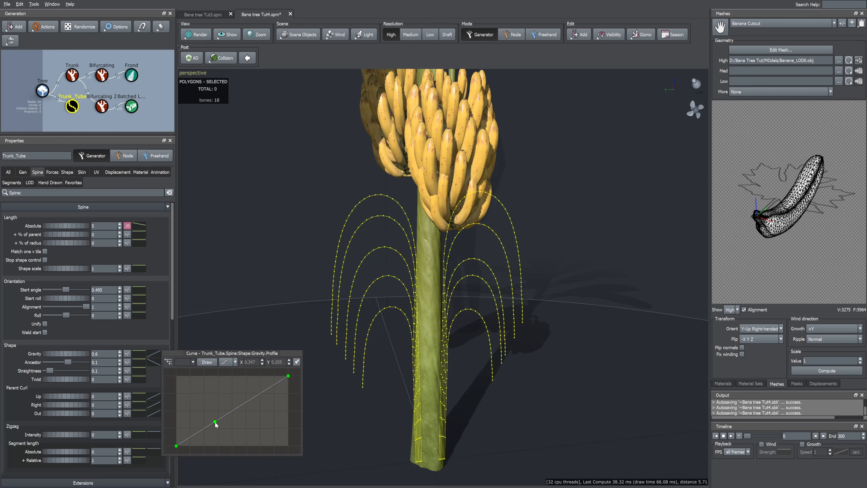
left_click_drag(215, 423, 258, 438)
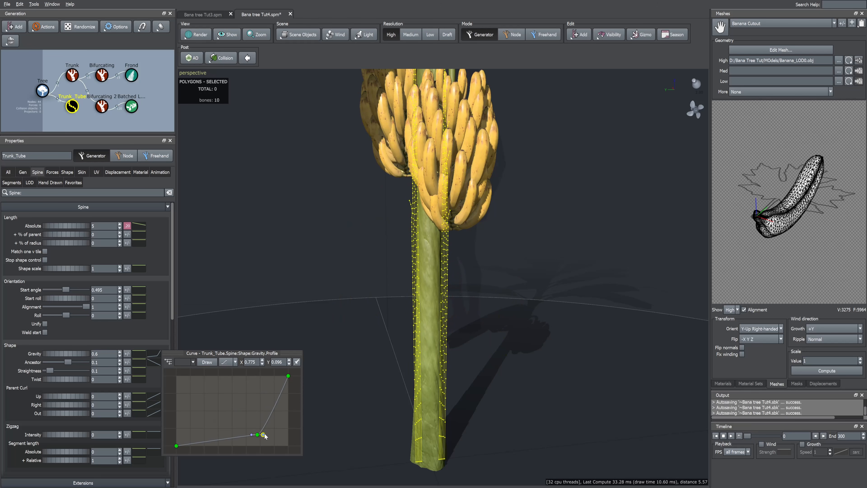
left_click(266, 431)
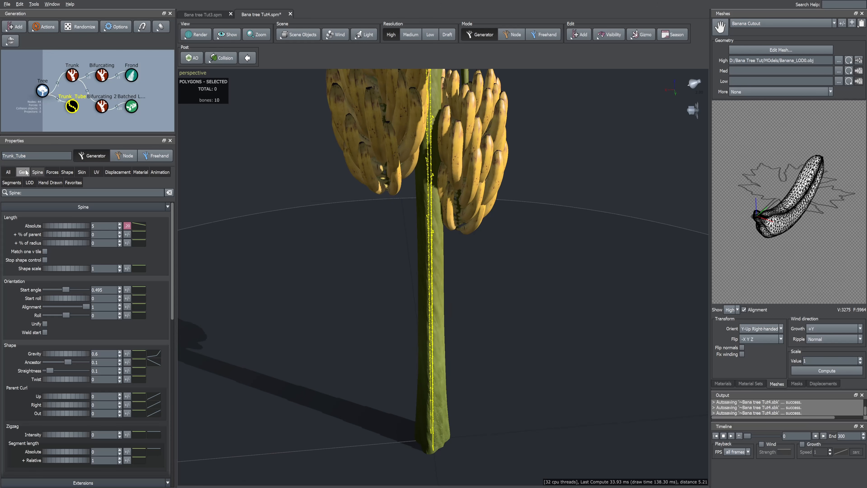
Set the tube trunk's per-step generation roll to 0.25.
left_click(26, 172)
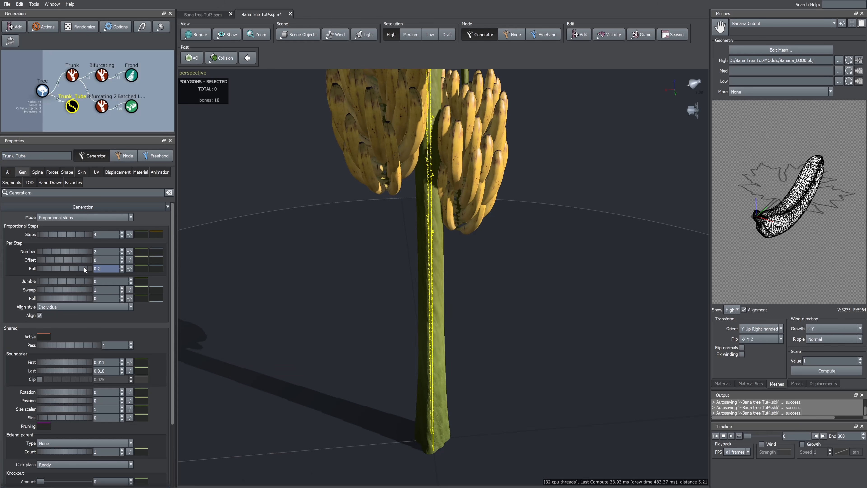
scroll(555, 287, "down", 5)
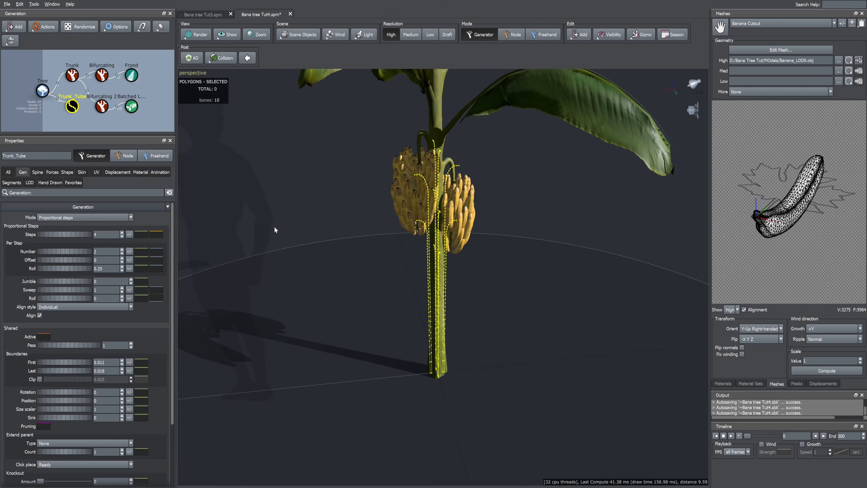
Add a Frond generator to the tube trunk.
right_click(306, 263)
mouse_move(338, 271)
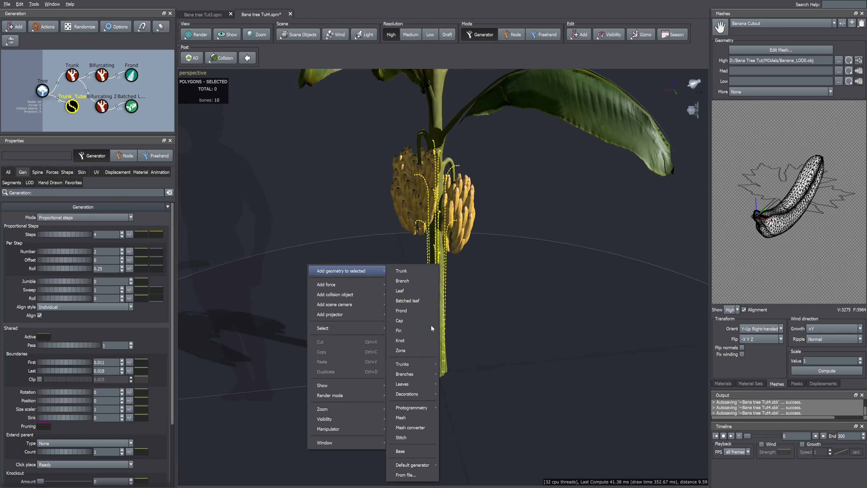
left_click(415, 311)
left_click_drag(439, 290, 405, 292)
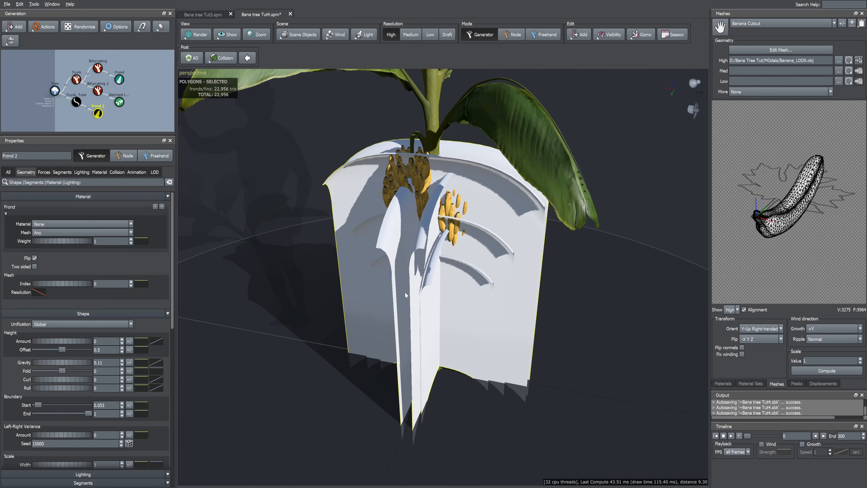
Create a new material named Bark 2.
left_click(723, 383)
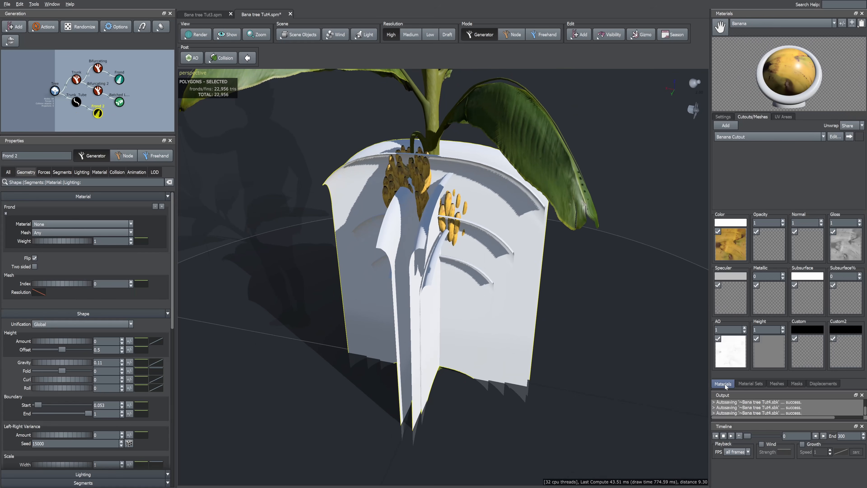
left_click(843, 23)
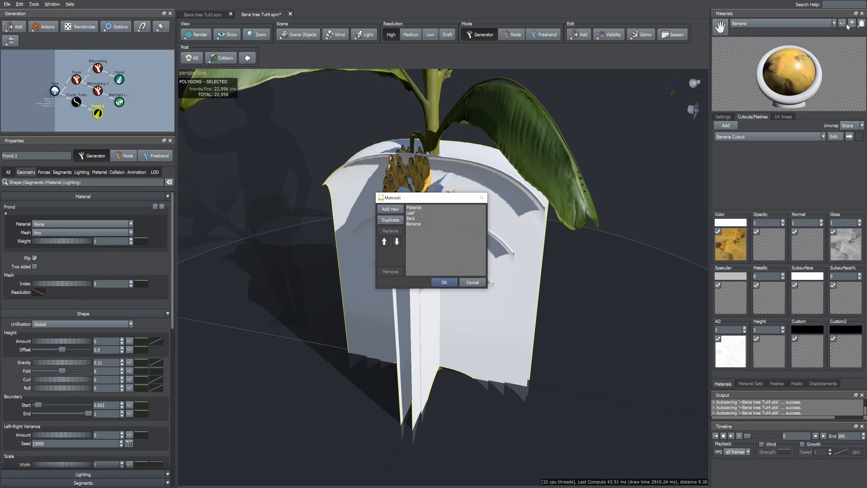
left_click(419, 229)
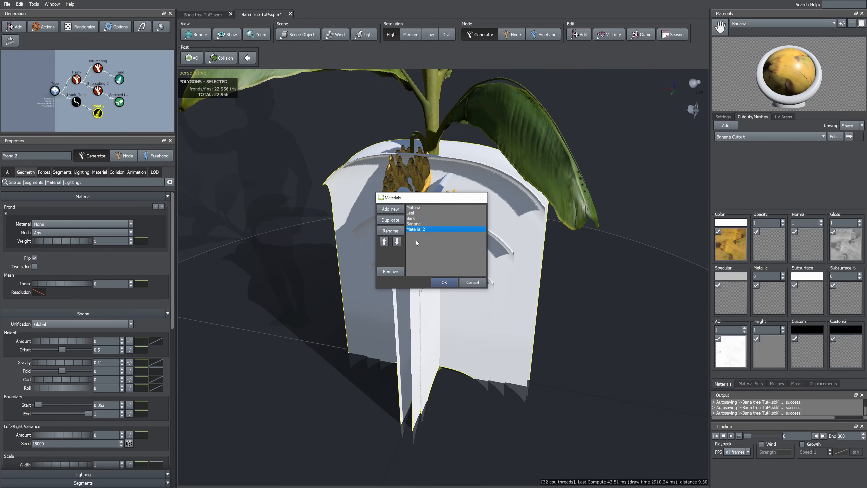
key("Up")
key("Up")
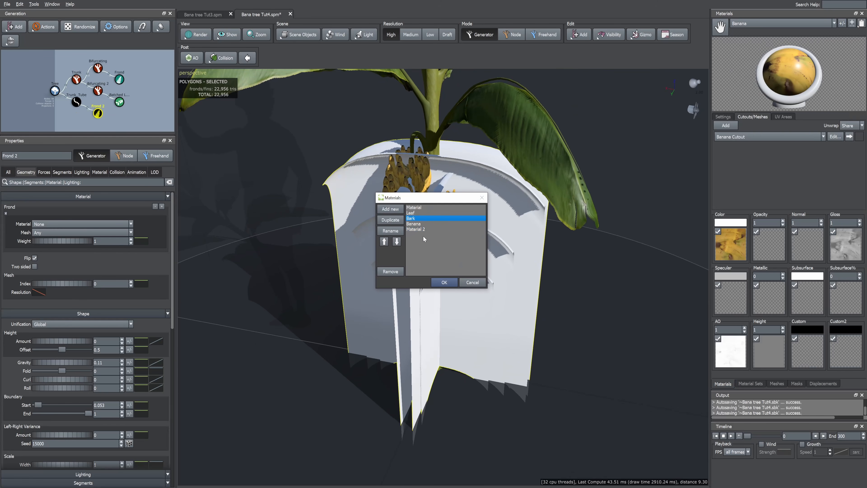
double_click(419, 231)
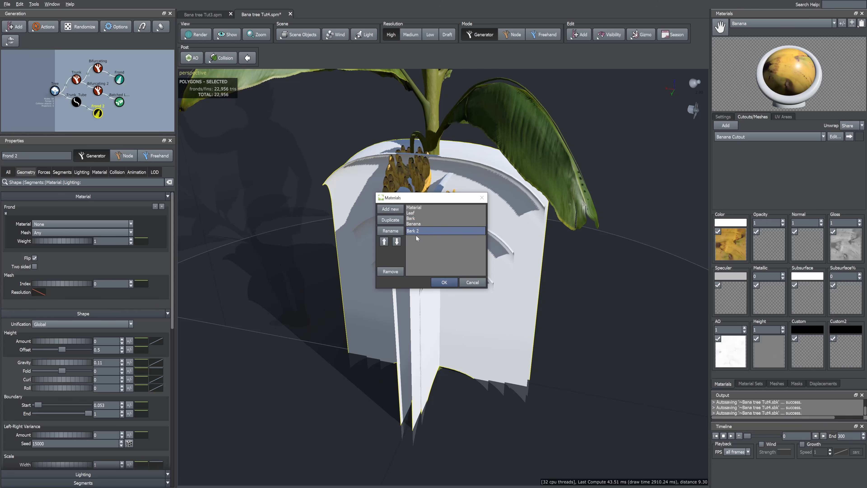
key("Return")
key("Return")
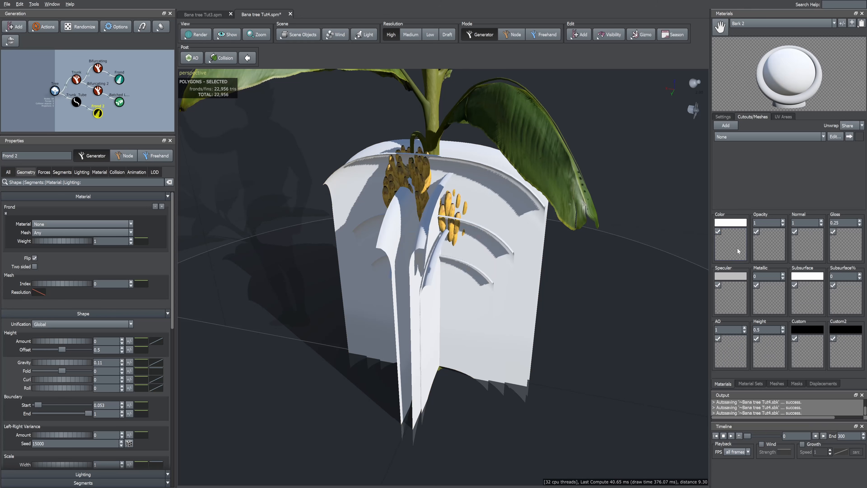
Load Material_6.png as the color map of the Bark 2 material.
left_click(737, 251)
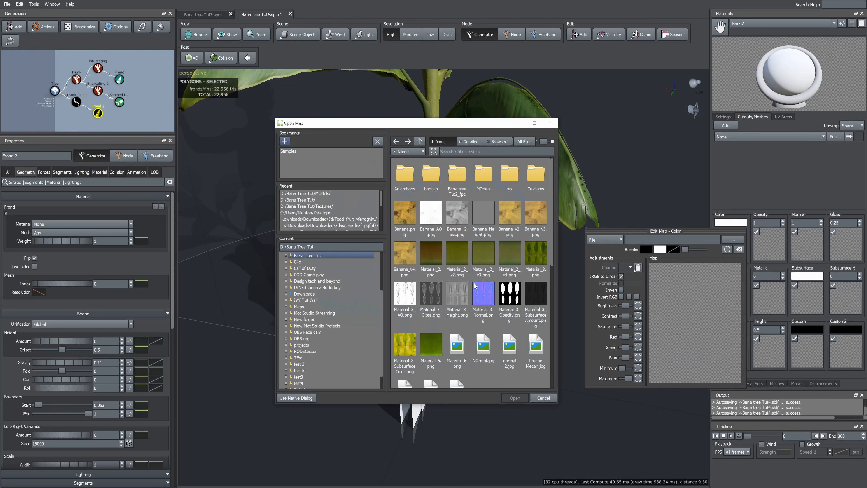
left_click(461, 350)
left_click(514, 398)
Load normal 2.jpg as Bark 2's normal map and set the normal strength to 2.
left_click(807, 246)
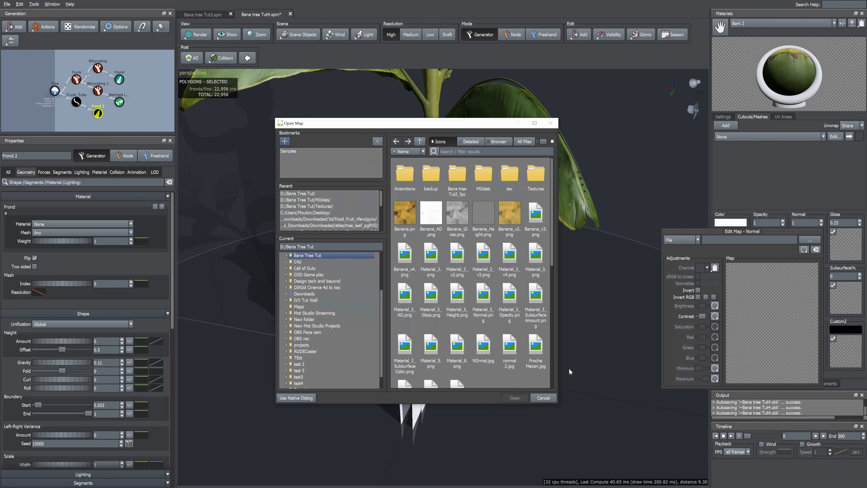
scroll(505, 323, "down", 3)
left_click(509, 280)
left_click(512, 398)
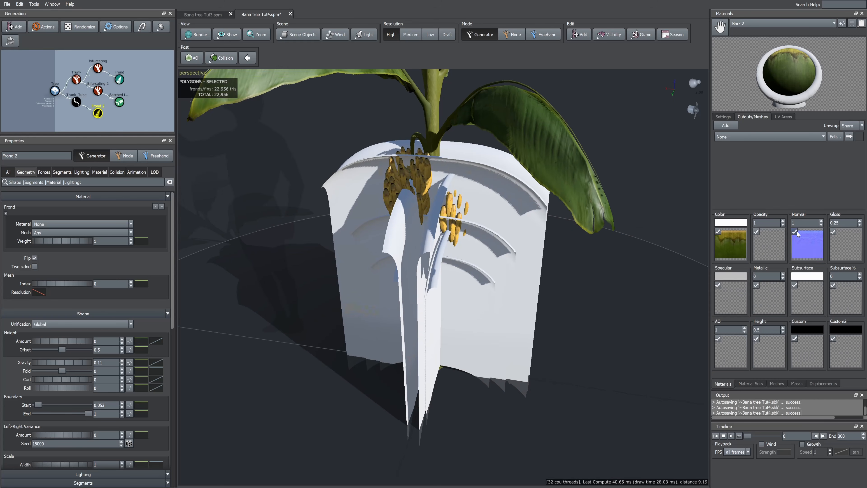
type("2")
key("Tab")
Load Material_6.png as Bark 2's gloss map and set the gloss value to 1.
left_click(844, 246)
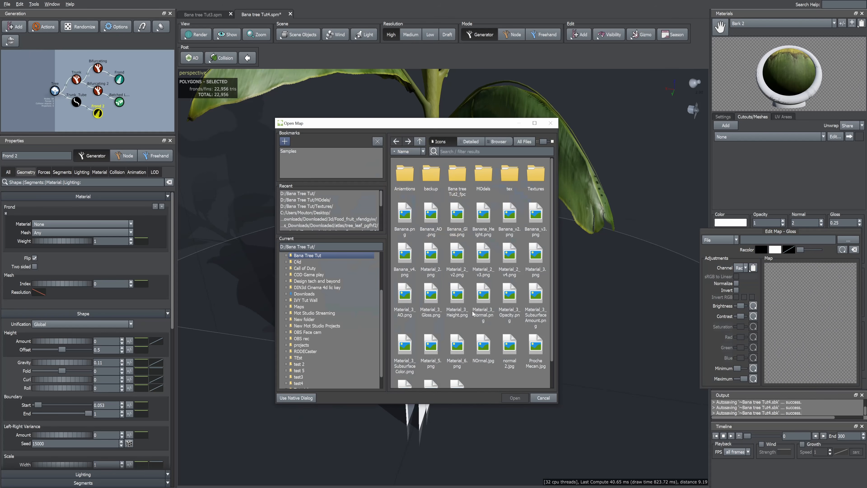
scroll(462, 321, "down", 1)
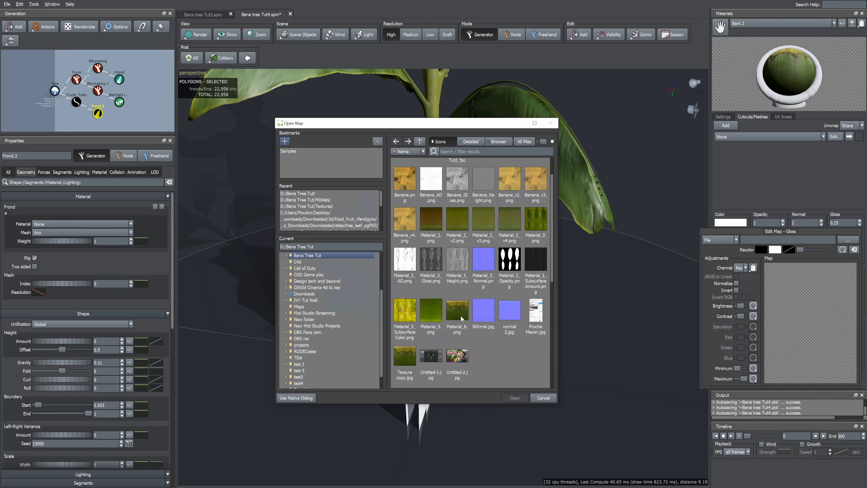
left_click(458, 311)
left_click(514, 397)
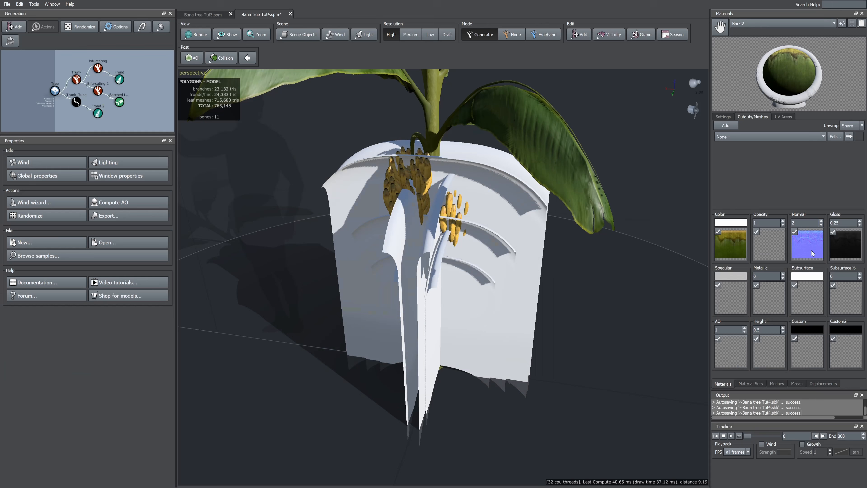
type("1")
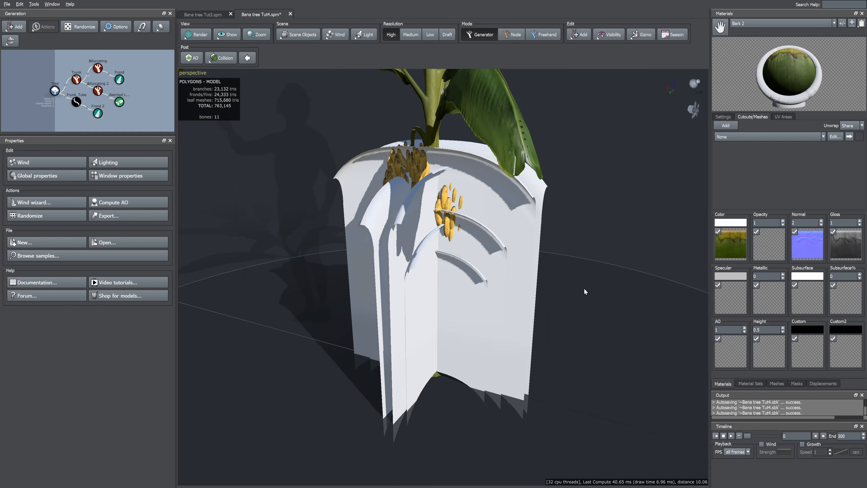
Add a cutout mesh to Bark 2 and load the Stem Bark .obj model as its high-resolution mesh.
left_click(836, 137)
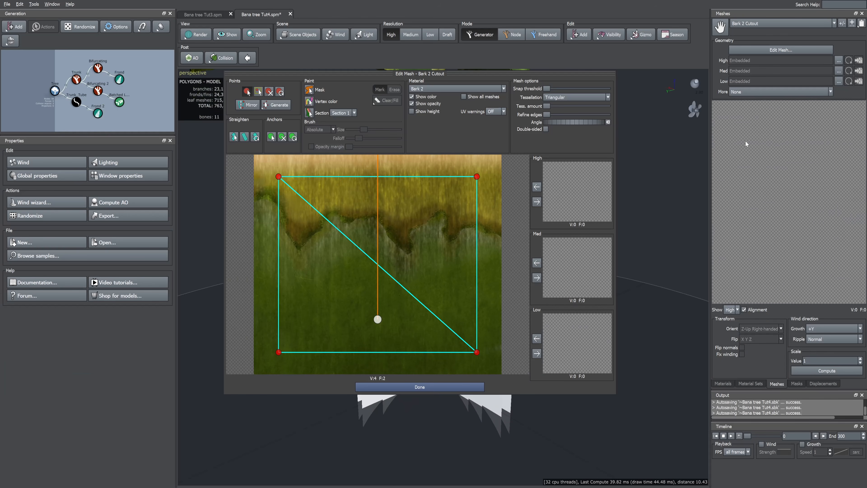
left_click(412, 387)
left_click(839, 60)
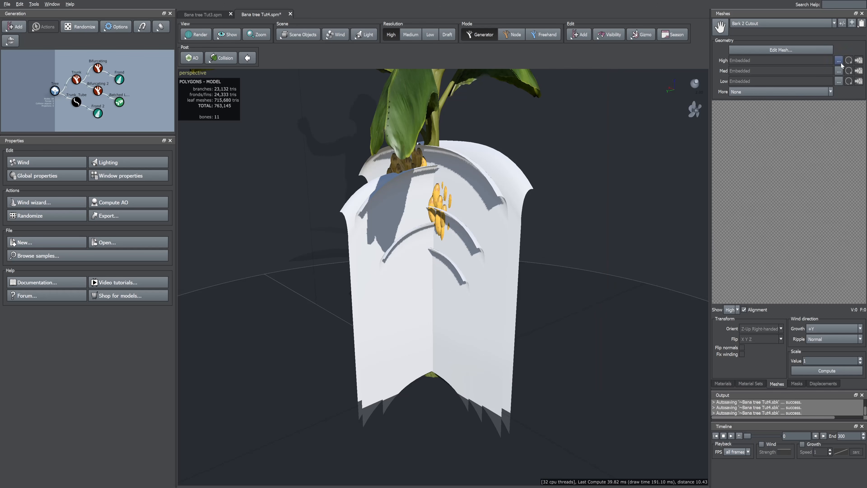
left_click(443, 258)
double_click(430, 180)
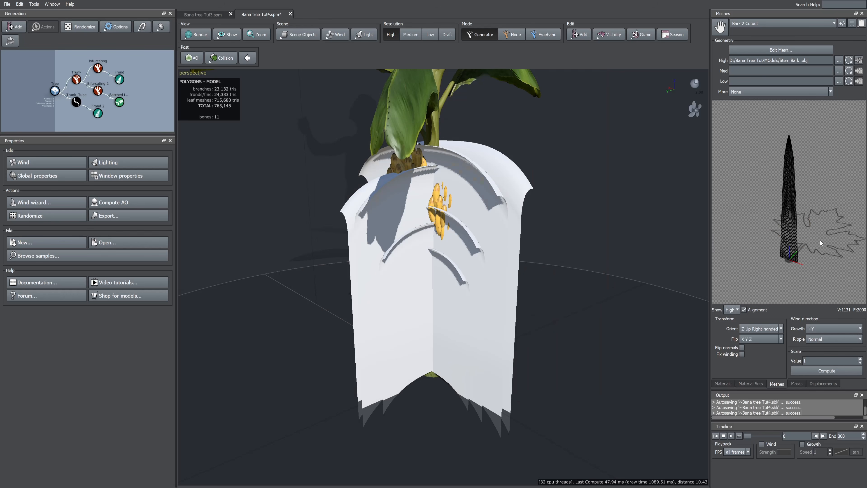
Set the Bark 2 cutout mesh's orientation to Y-Up Left-handed and apply the Bark 2 material to Frond 2.
left_click(760, 328)
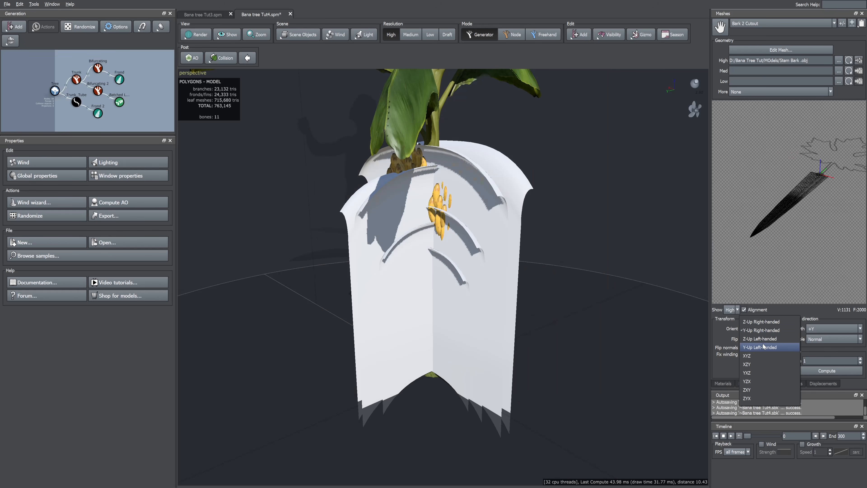
left_click(763, 349)
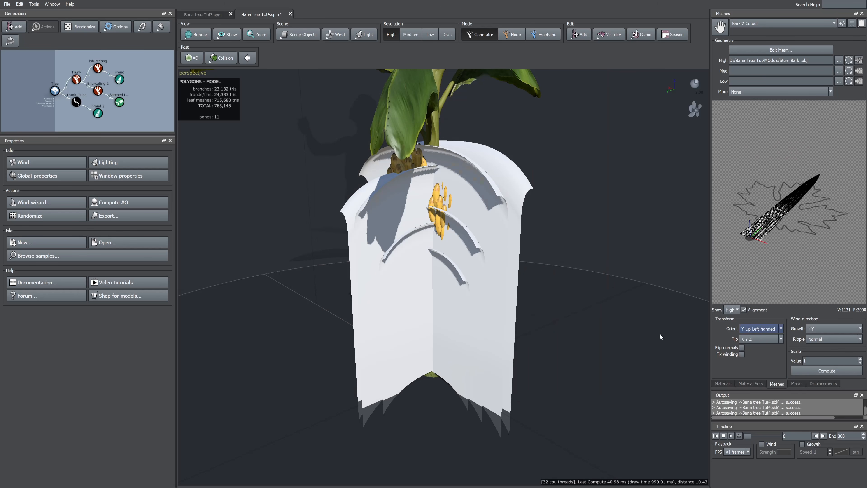
left_click(723, 384)
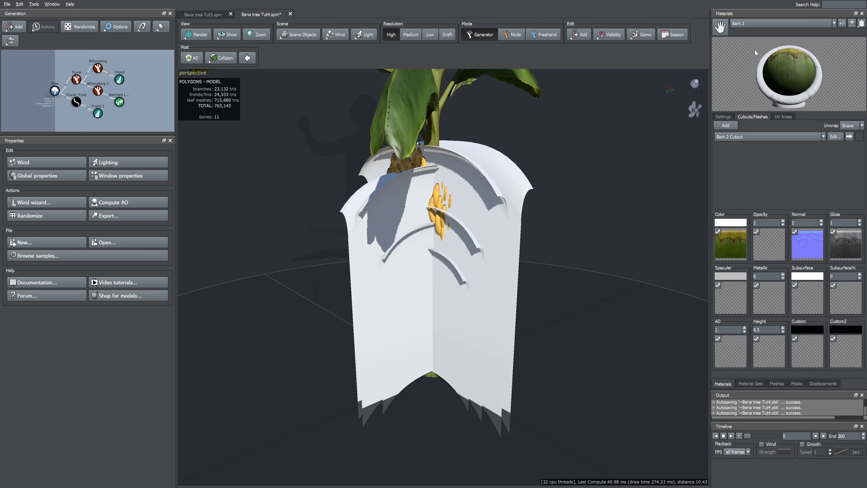
left_click_drag(103, 113, 103, 113)
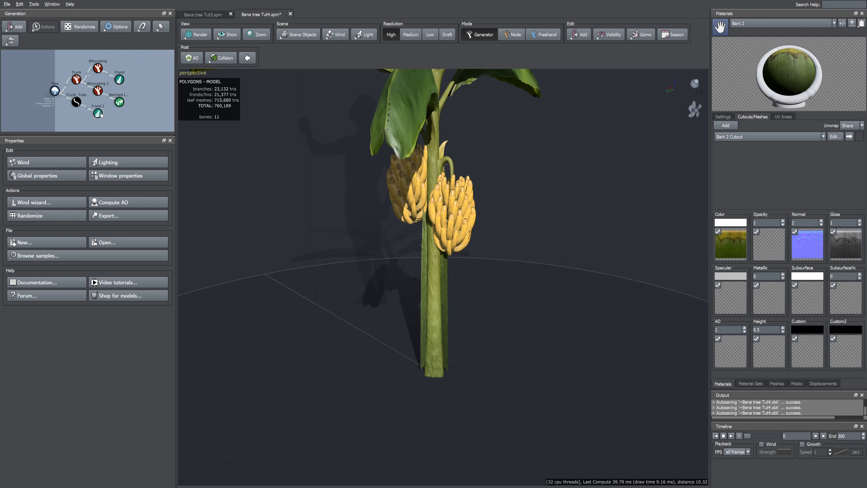
left_click_drag(415, 232, 739, 170)
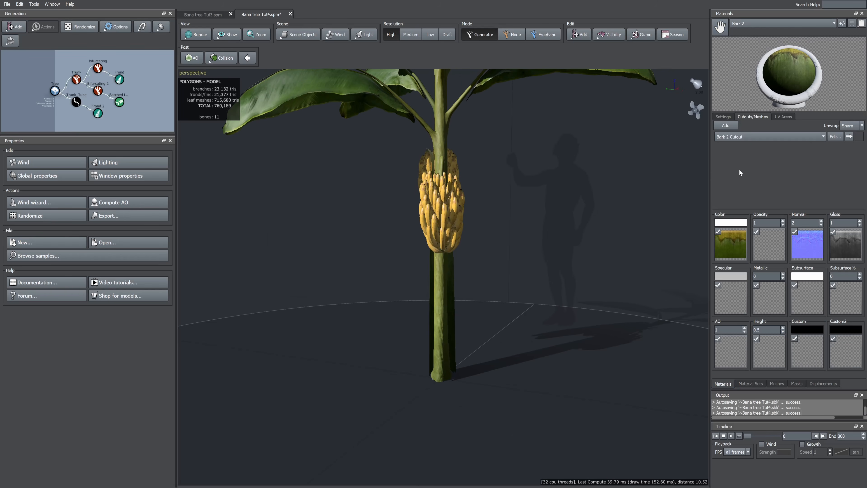
Make the Bark 2 material two-sided.
left_click(727, 117)
left_click(739, 131)
left_click_drag(526, 233, 553, 225)
Set Frond 2's boundary start to 0 and its curl to 0.6.
left_click(97, 113)
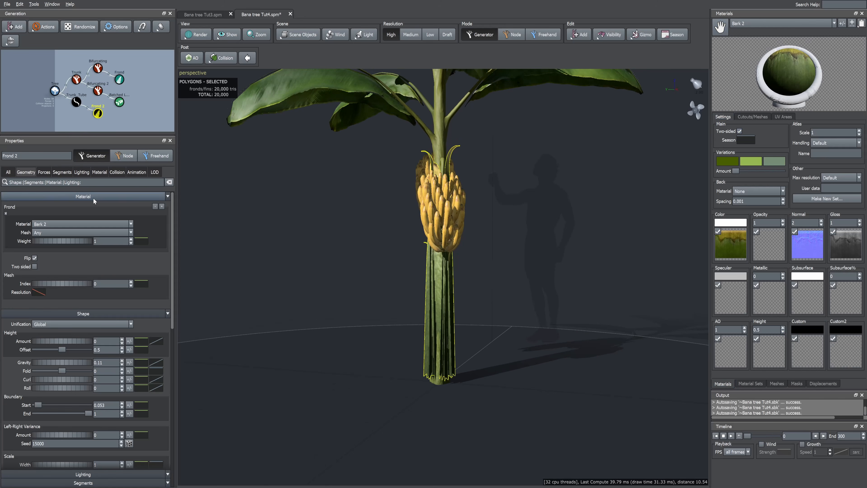
left_click_drag(38, 407, 35, 407)
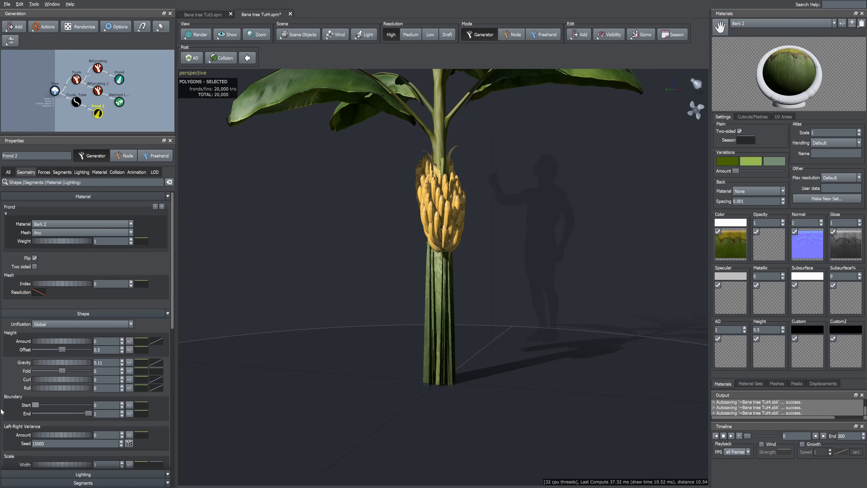
left_click_drag(323, 329, 392, 308)
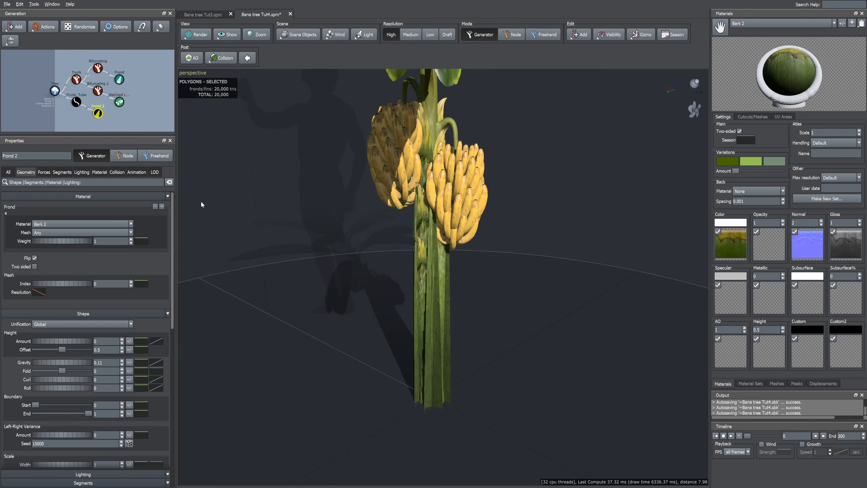
left_click(109, 379)
type(".6")
key("Return")
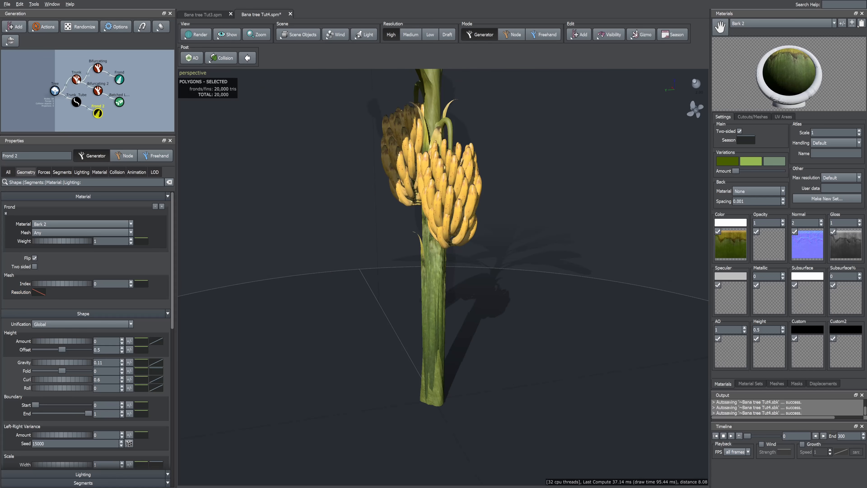
Lower the start point of the Trunk's absolute radius profile curve to about 0.102 to slim the base.
left_click(77, 79)
left_click(156, 243)
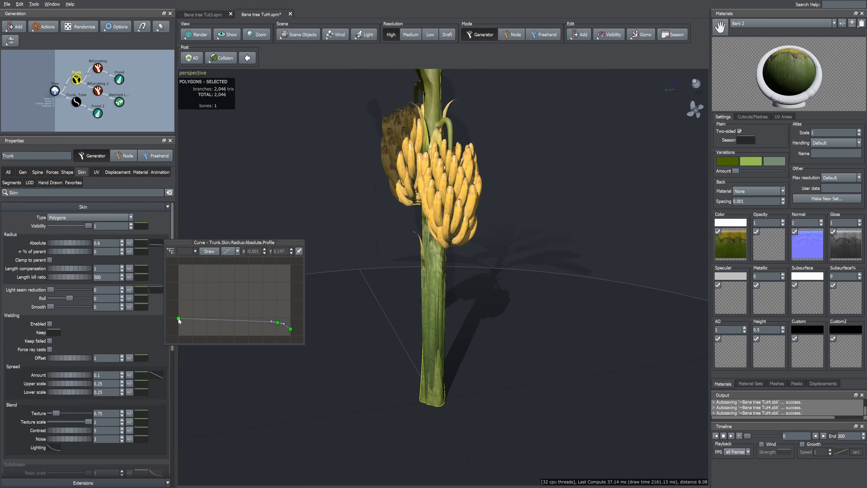
left_click_drag(179, 318, 179, 323)
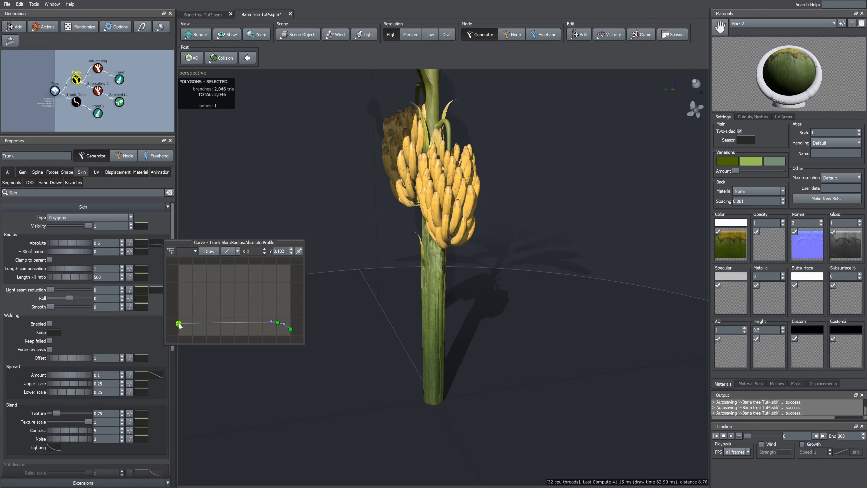
left_click_drag(397, 213, 425, 210)
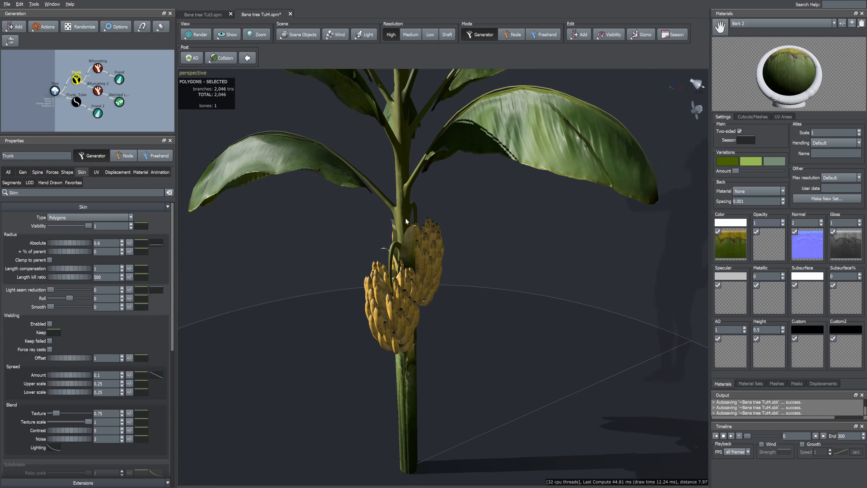
Reshape Frond 2's width scale profile curve with lowered start and end points and an added point between them.
left_click(98, 113)
scroll(51, 380, "down", 3)
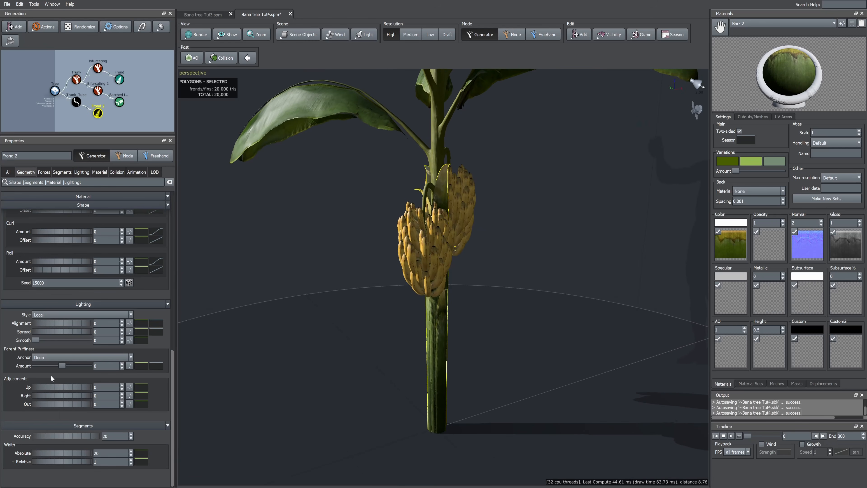
scroll(60, 305, "up", 5)
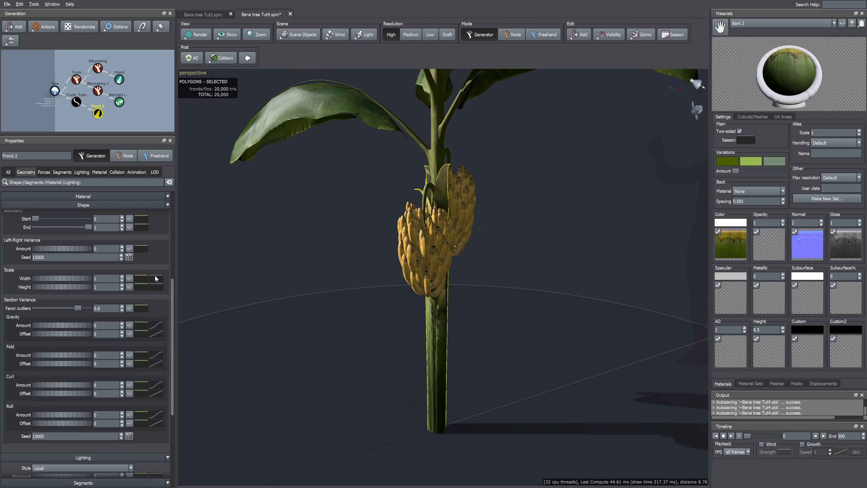
mouse_move(156, 278)
left_click_drag(178, 300, 179, 327)
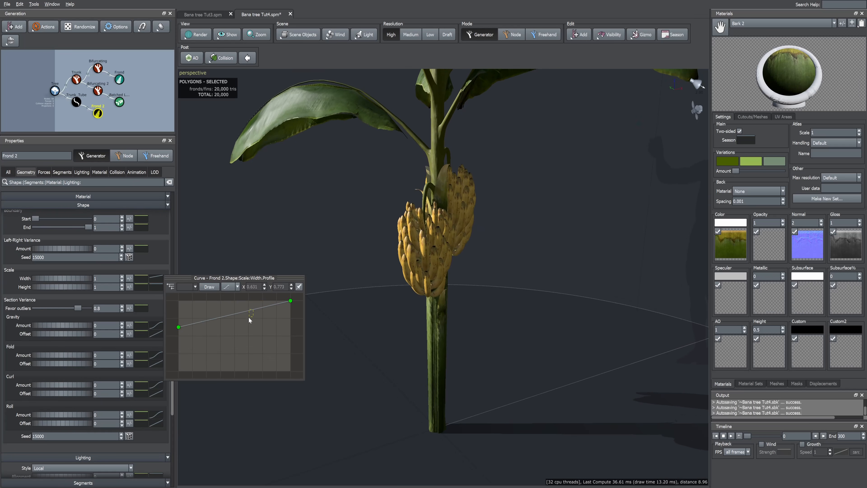
left_click(249, 320)
left_click_drag(262, 311, 291, 323)
left_click_drag(324, 239, 385, 210)
scroll(385, 211, "up", 2)
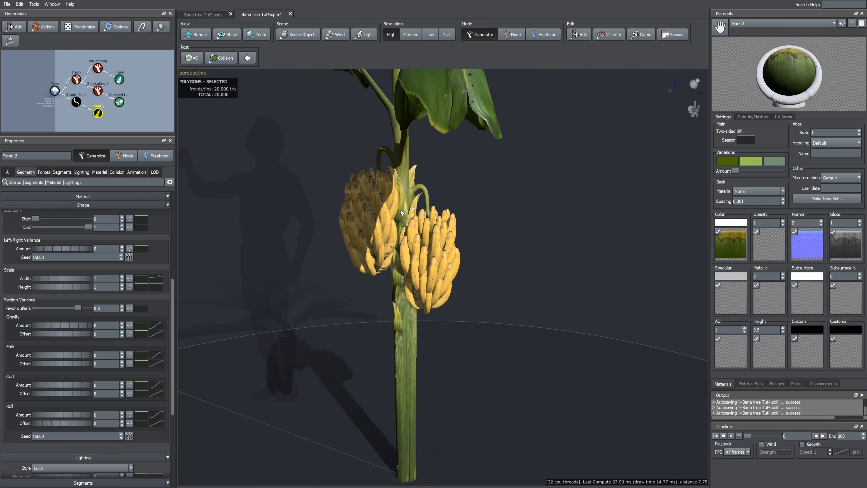
Set the Bifurcating 2 banana stems' generation position to -0.29 and their spine gravity to 3.
left_click(98, 92)
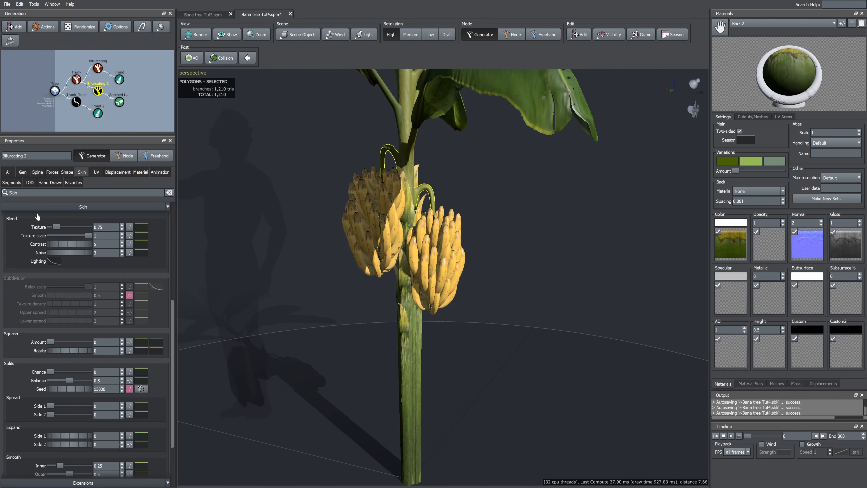
left_click(56, 370)
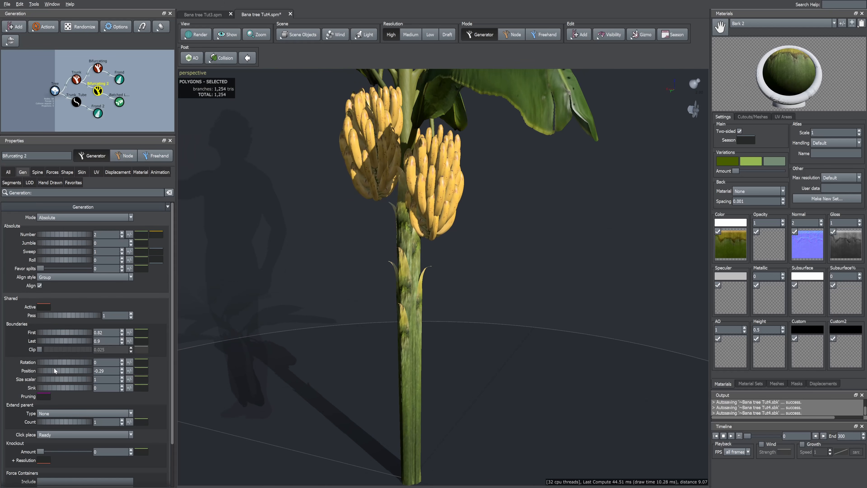
left_click(37, 171)
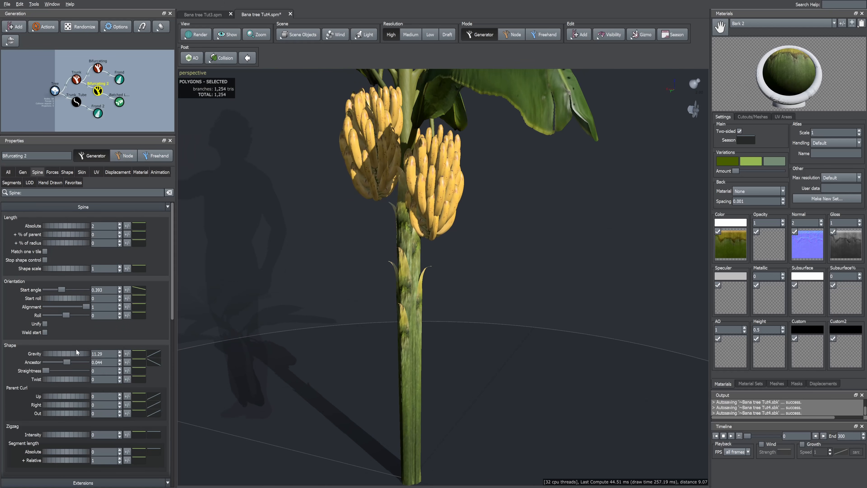
left_click_drag(77, 352, 410, 309)
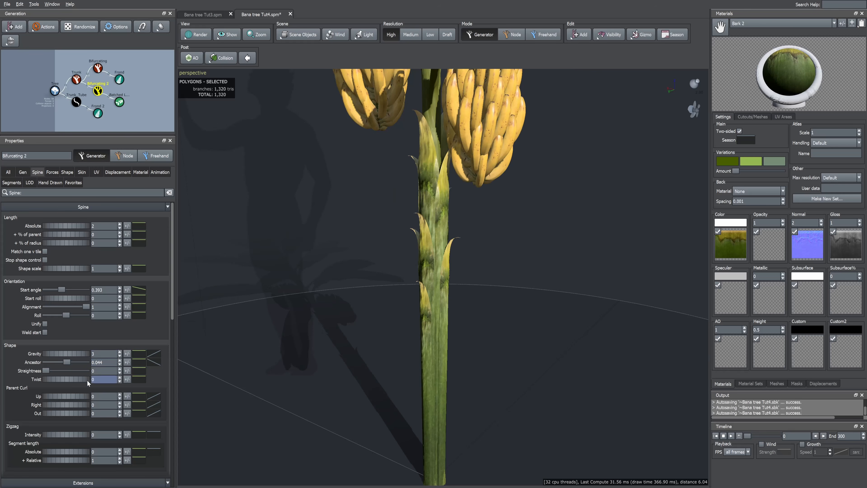
Set Frond 2's gravity to 0.17, fold to 0.056 and curl to 0.63.
left_click(98, 113)
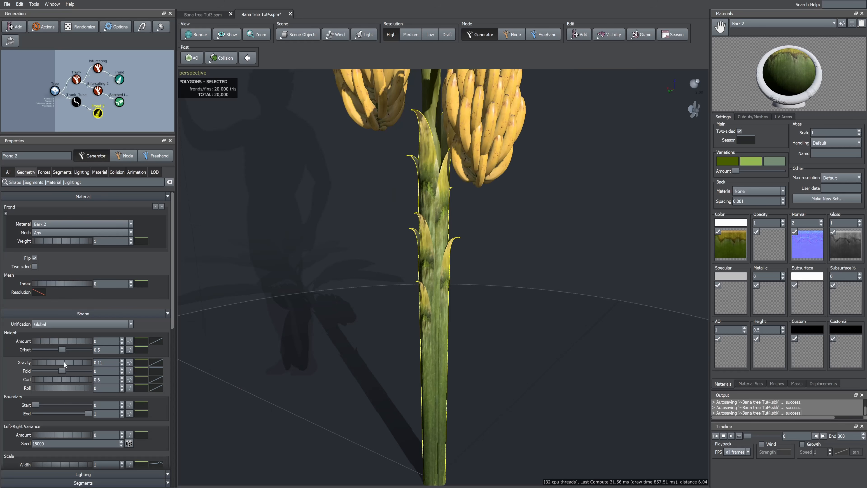
mouse_move(65, 362)
left_mouse_down()
mouse_move(55, 380)
mouse_move(64, 383)
mouse_move(63, 371)
left_mouse_up()
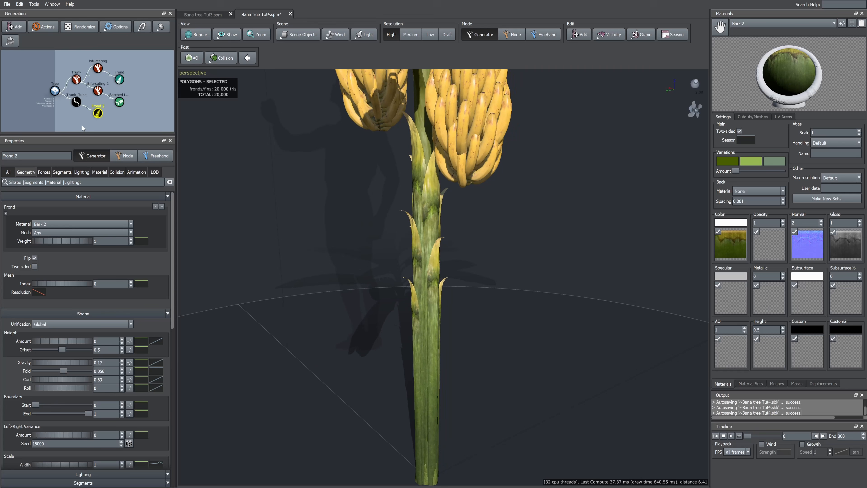
Set the late noise amount of the Trunk_Tube spines to 0.05.
left_click(76, 102)
scroll(104, 370, "down", 5)
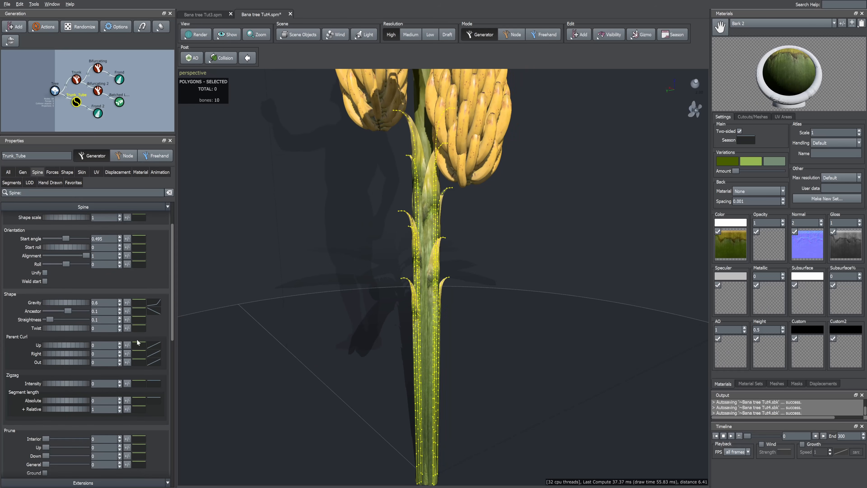
scroll(89, 369, "down", 5)
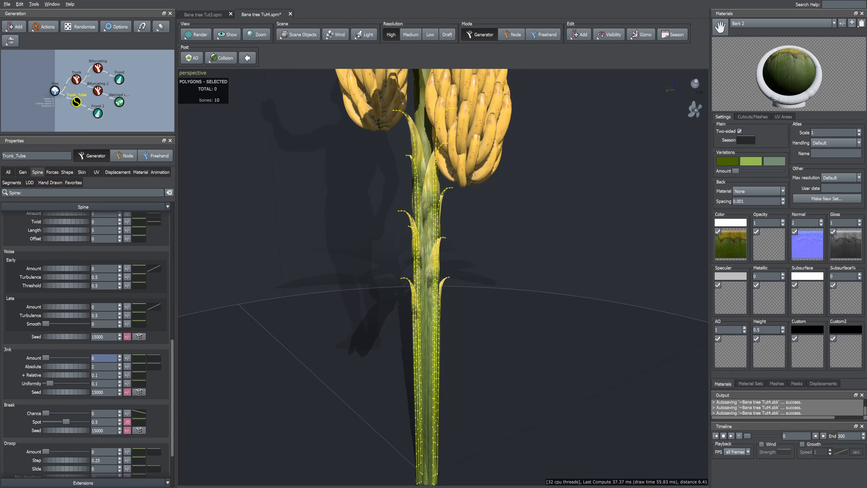
left_click_drag(60, 307, 59, 307)
left_click(59, 306)
type("0.05")
key("Return")
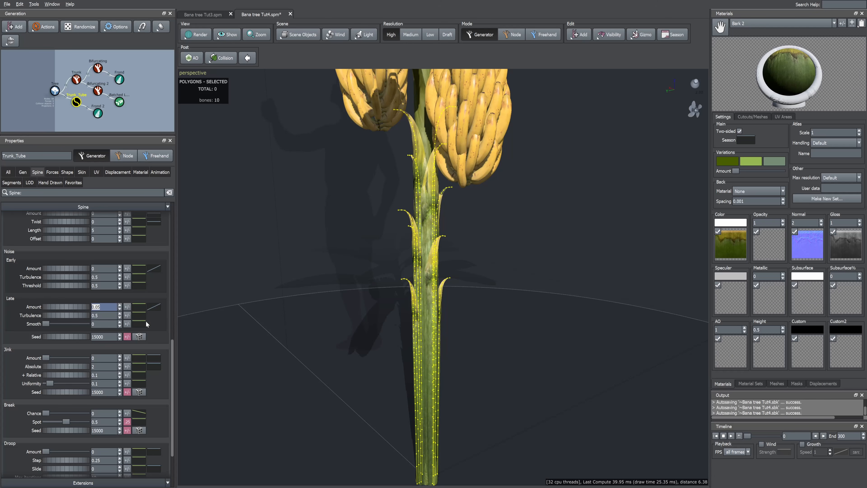
Generate wind for the tree with the Wind Wizard, using the Palm tree type, automatic generator weights and levels, and Calm conditions.
left_click_drag(351, 321, 490, 312)
left_click(351, 325)
scroll(461, 321, "down", 5)
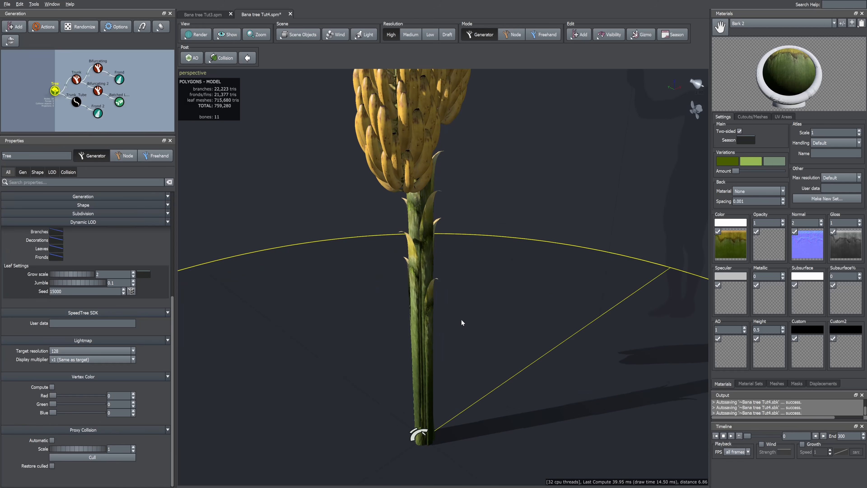
left_click_drag(438, 315, 475, 294)
scroll(474, 295, "down", 5)
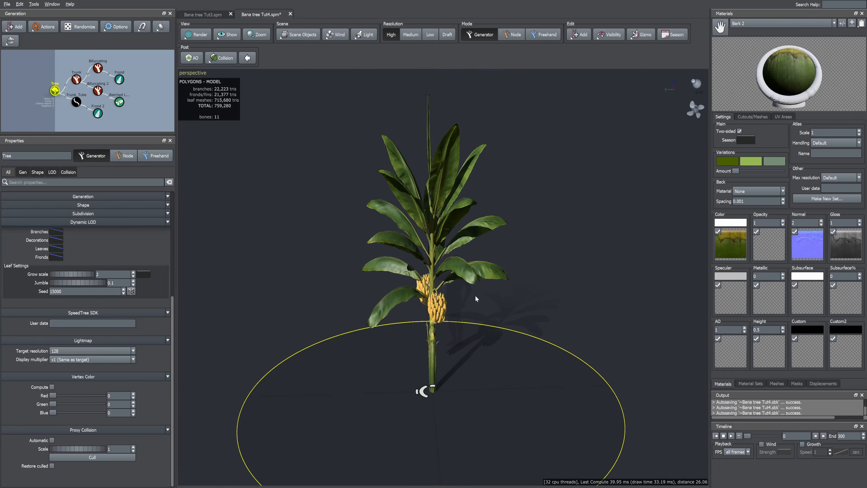
scroll(484, 289, "up", 1)
right_click(695, 110)
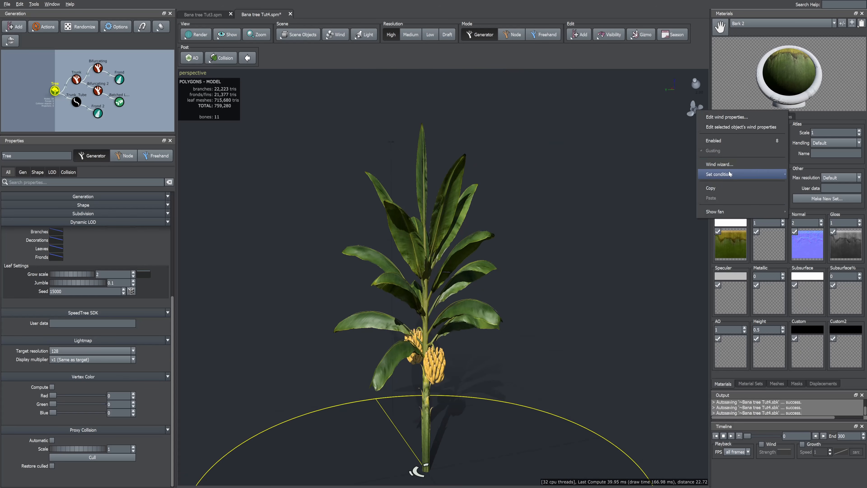
left_click(731, 164)
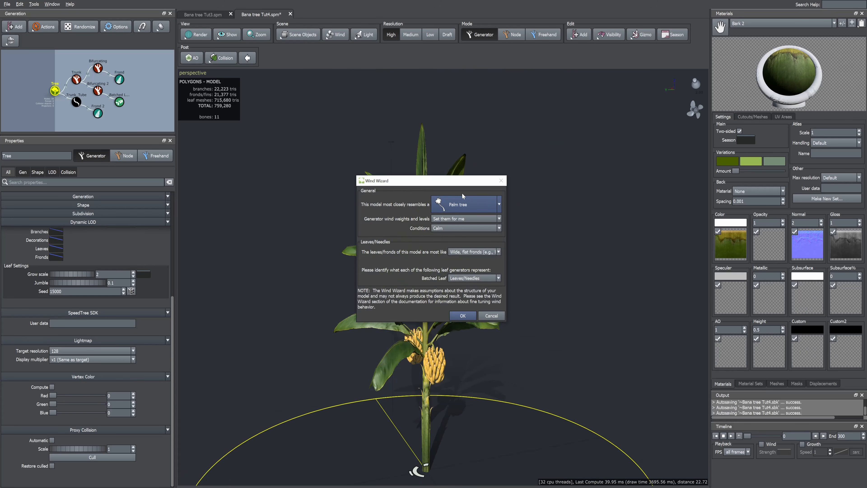
left_click(462, 202)
left_click(458, 204)
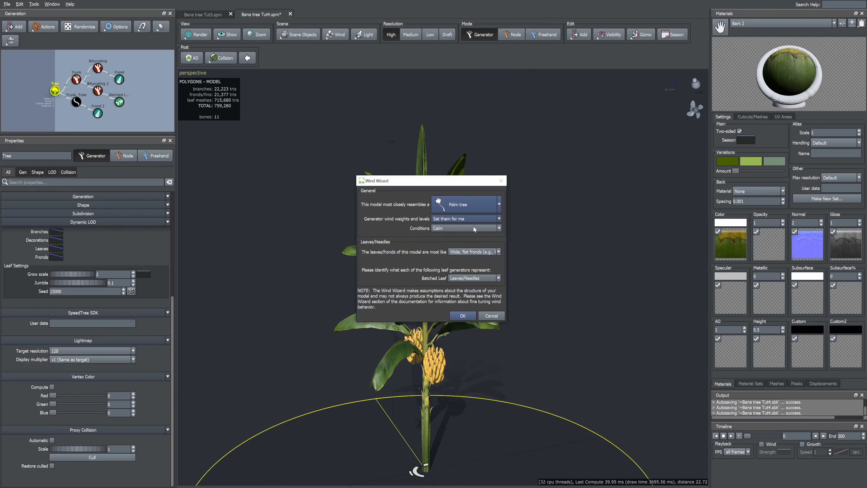
left_click(474, 251)
left_click(470, 264)
left_click(463, 316)
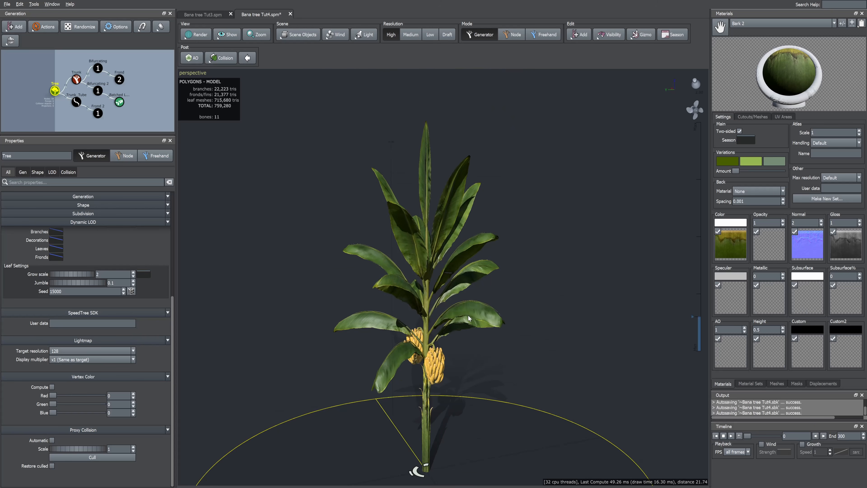
Set the VFX wind weight of the bananas' Batched Leaf generator to 0.001.
scroll(469, 318, "up", 3)
middle_click_drag(434, 369, 443, 259)
scroll(467, 270, "up", 5)
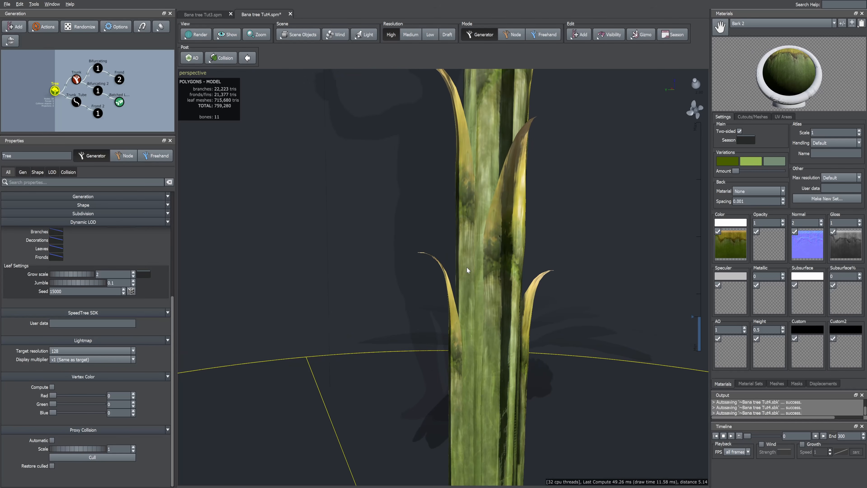
scroll(456, 234, "down", 5)
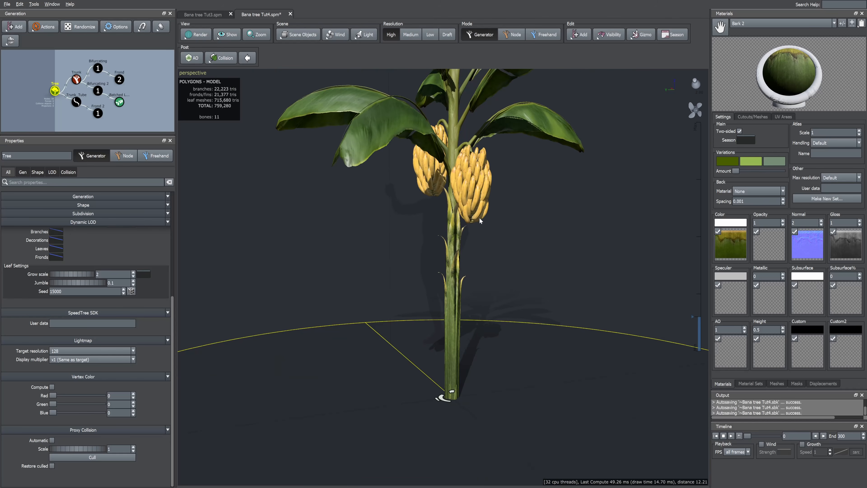
middle_click_drag(479, 220, 451, 252)
scroll(451, 252, "up", 2)
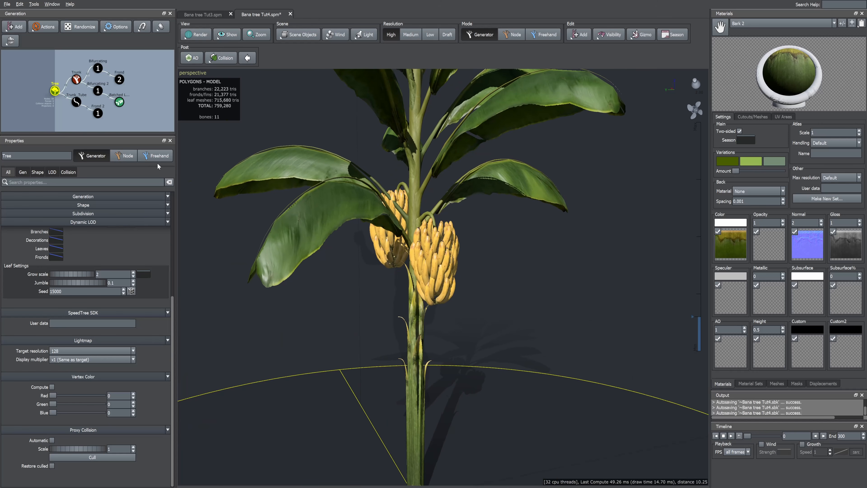
left_click(393, 239)
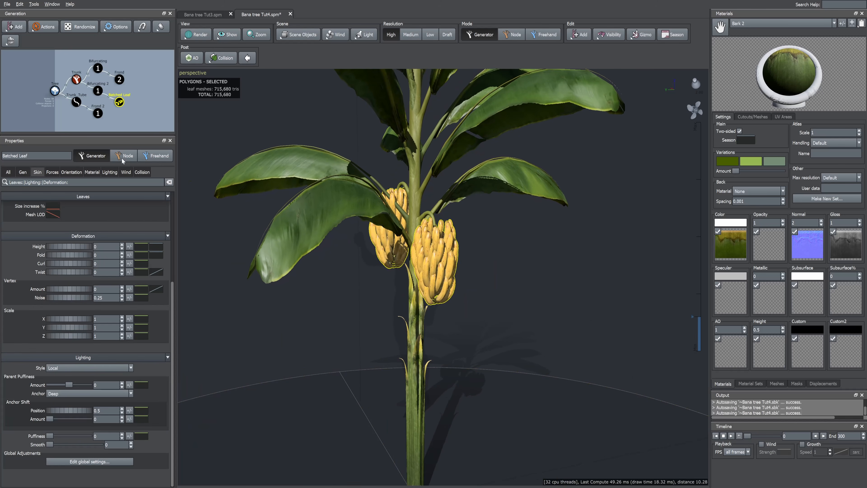
left_click(126, 172)
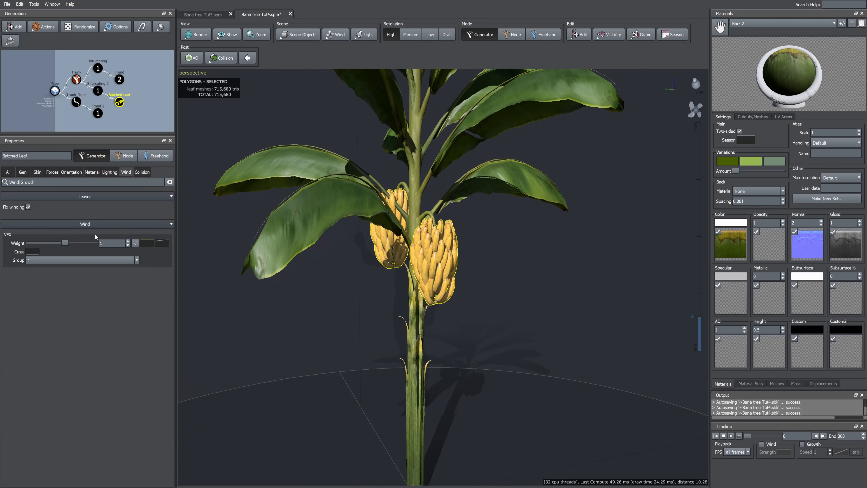
left_click(99, 243)
type("0.")
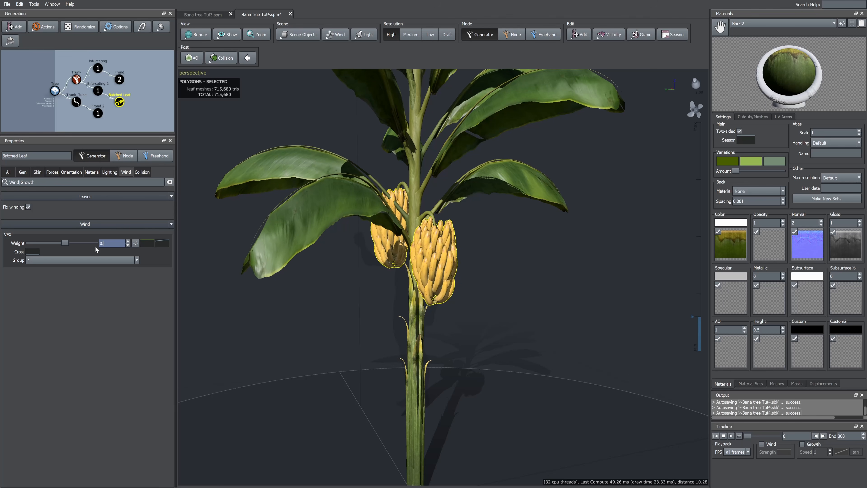
type("001")
key("Return")
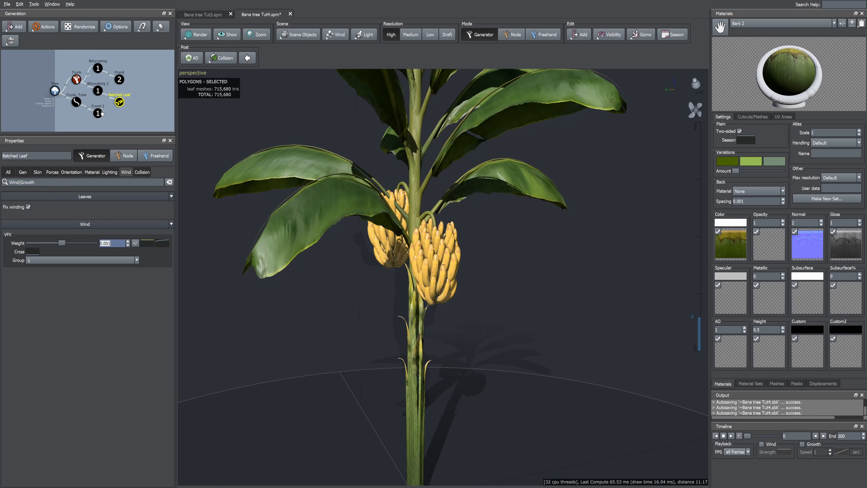
Set the VFX wind weight of the Frond 2 stem-bark fronds to 0.001.
left_click(98, 114)
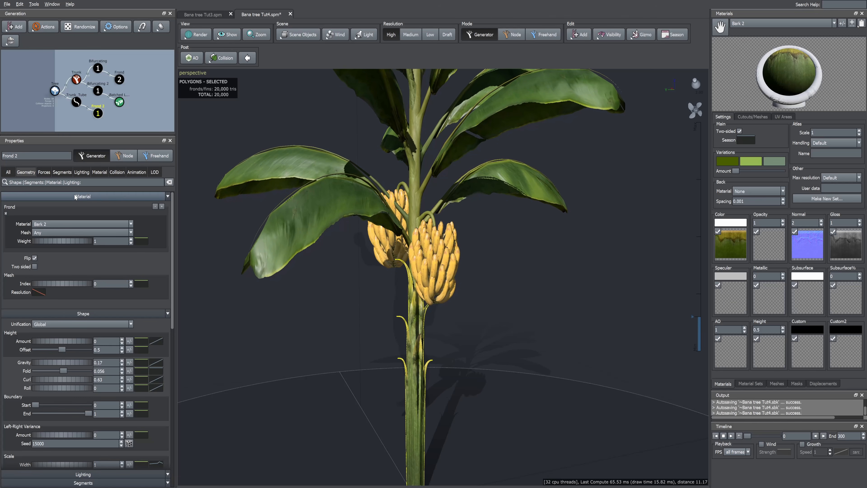
left_click(136, 171)
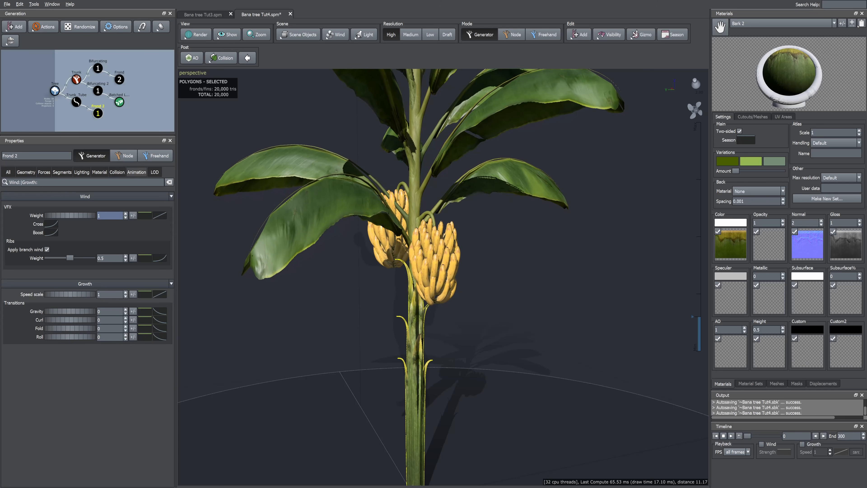
type("0.001")
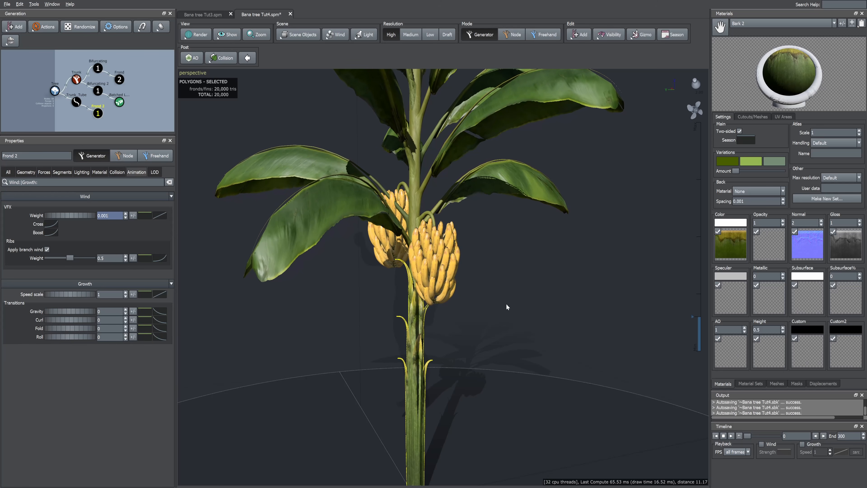
Examine the wind motion of the whole tree, the banana bunches and the peeling bark fronds from several angles.
left_click_drag(507, 306, 437, 315)
scroll(442, 293, "down", 5)
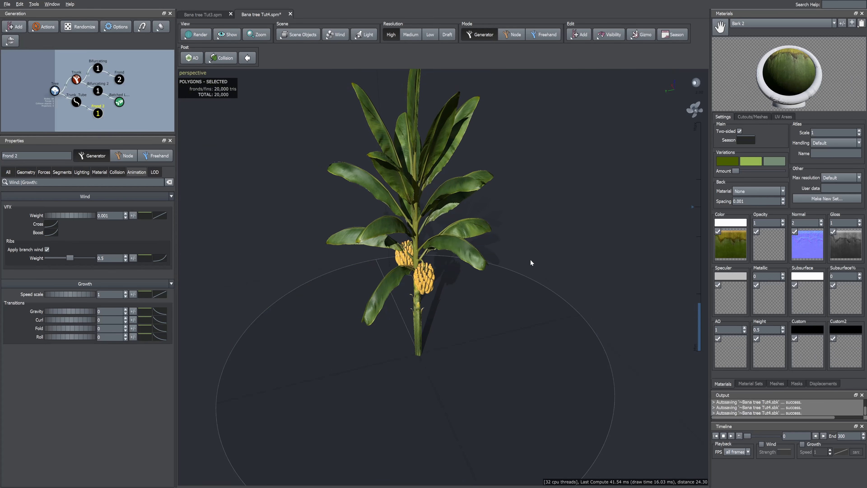
left_click_drag(530, 259, 491, 318)
scroll(445, 340, "up", 5)
left_click_drag(445, 339, 434, 320)
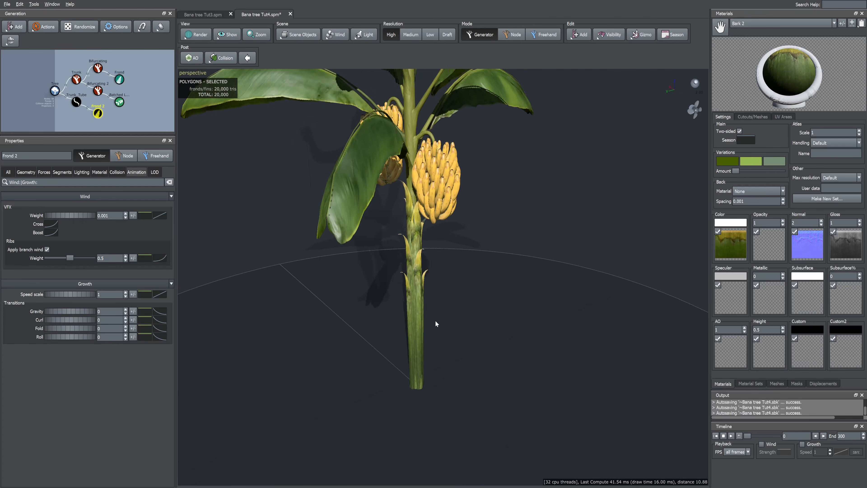
scroll(421, 298, "up", 3)
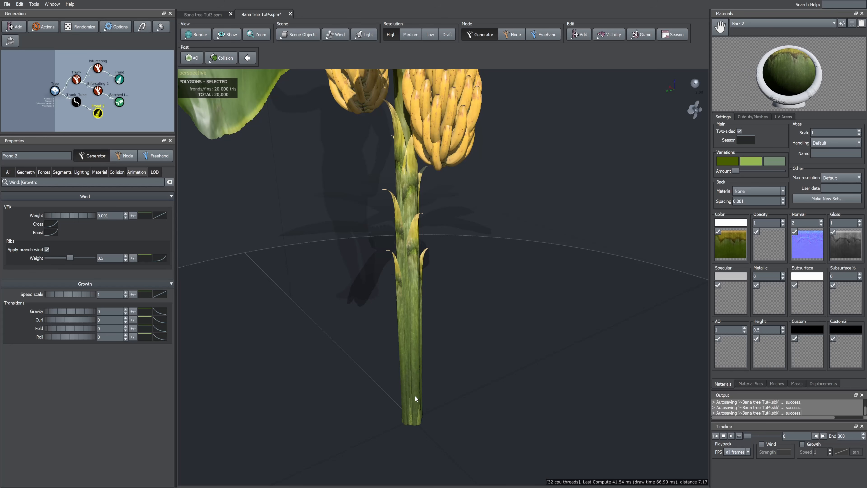
left_click_drag(415, 398, 383, 363)
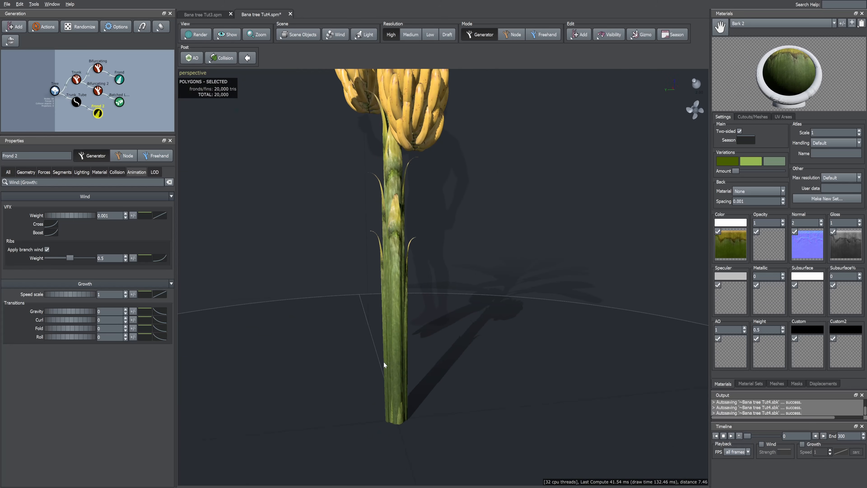
Select the Trunk_Tube generator and bring the bark spines around the trunk into view.
left_click(76, 101)
scroll(457, 298, "down", 6)
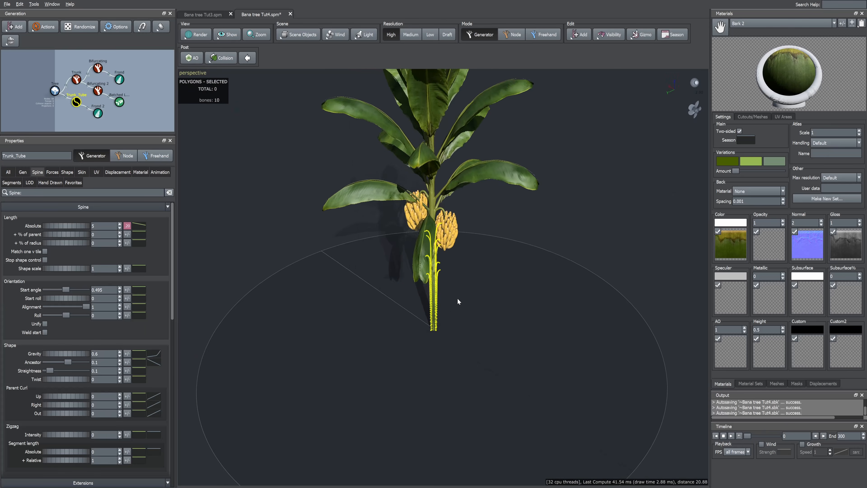